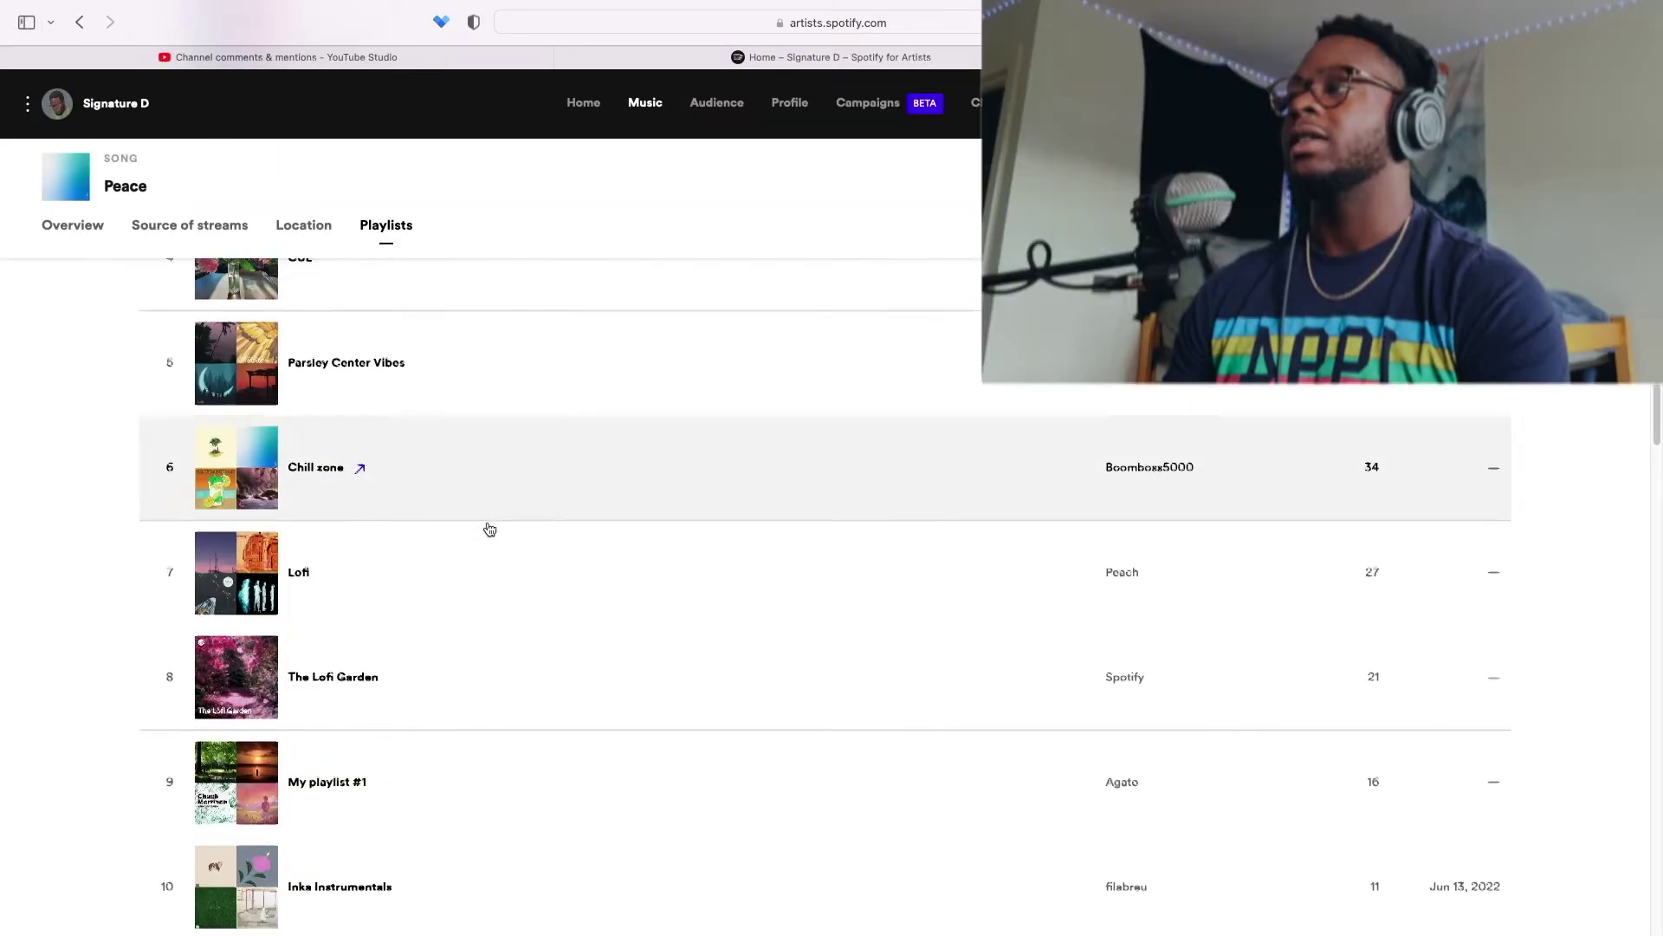
- Switch Peace's playlist list from Last 28 days to Since 2015 and review it
scroll(489, 529, "down", 6)
scroll(323, 417, "up", 4)
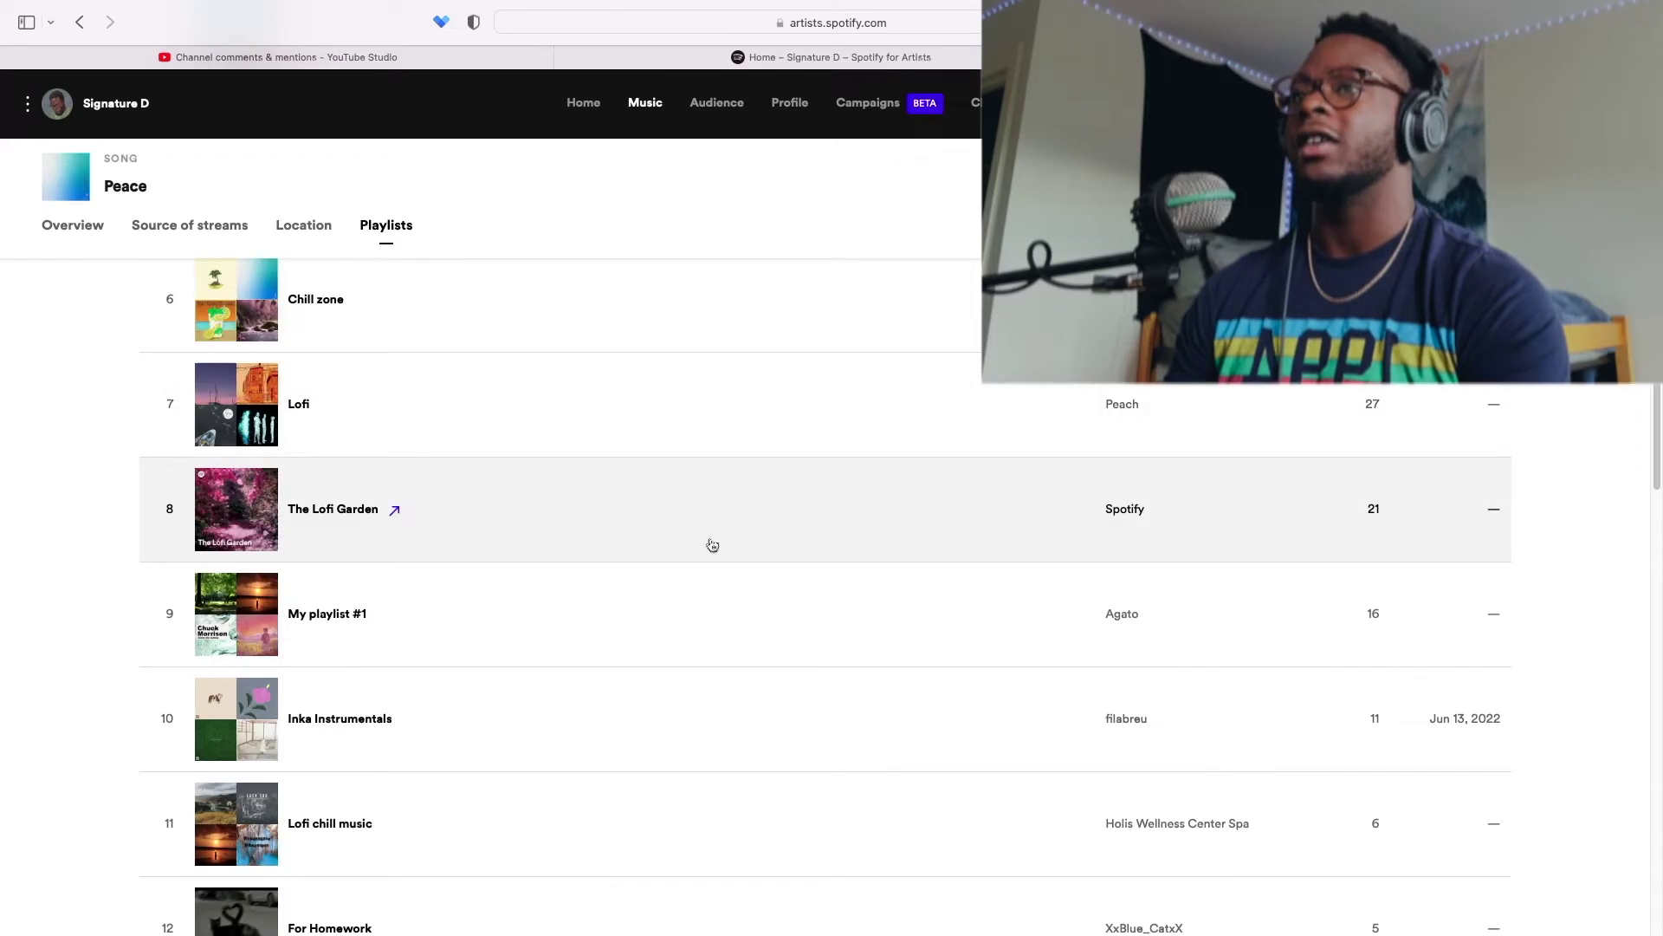
scroll(728, 549, "up", 5)
scroll(732, 557, "down", 3)
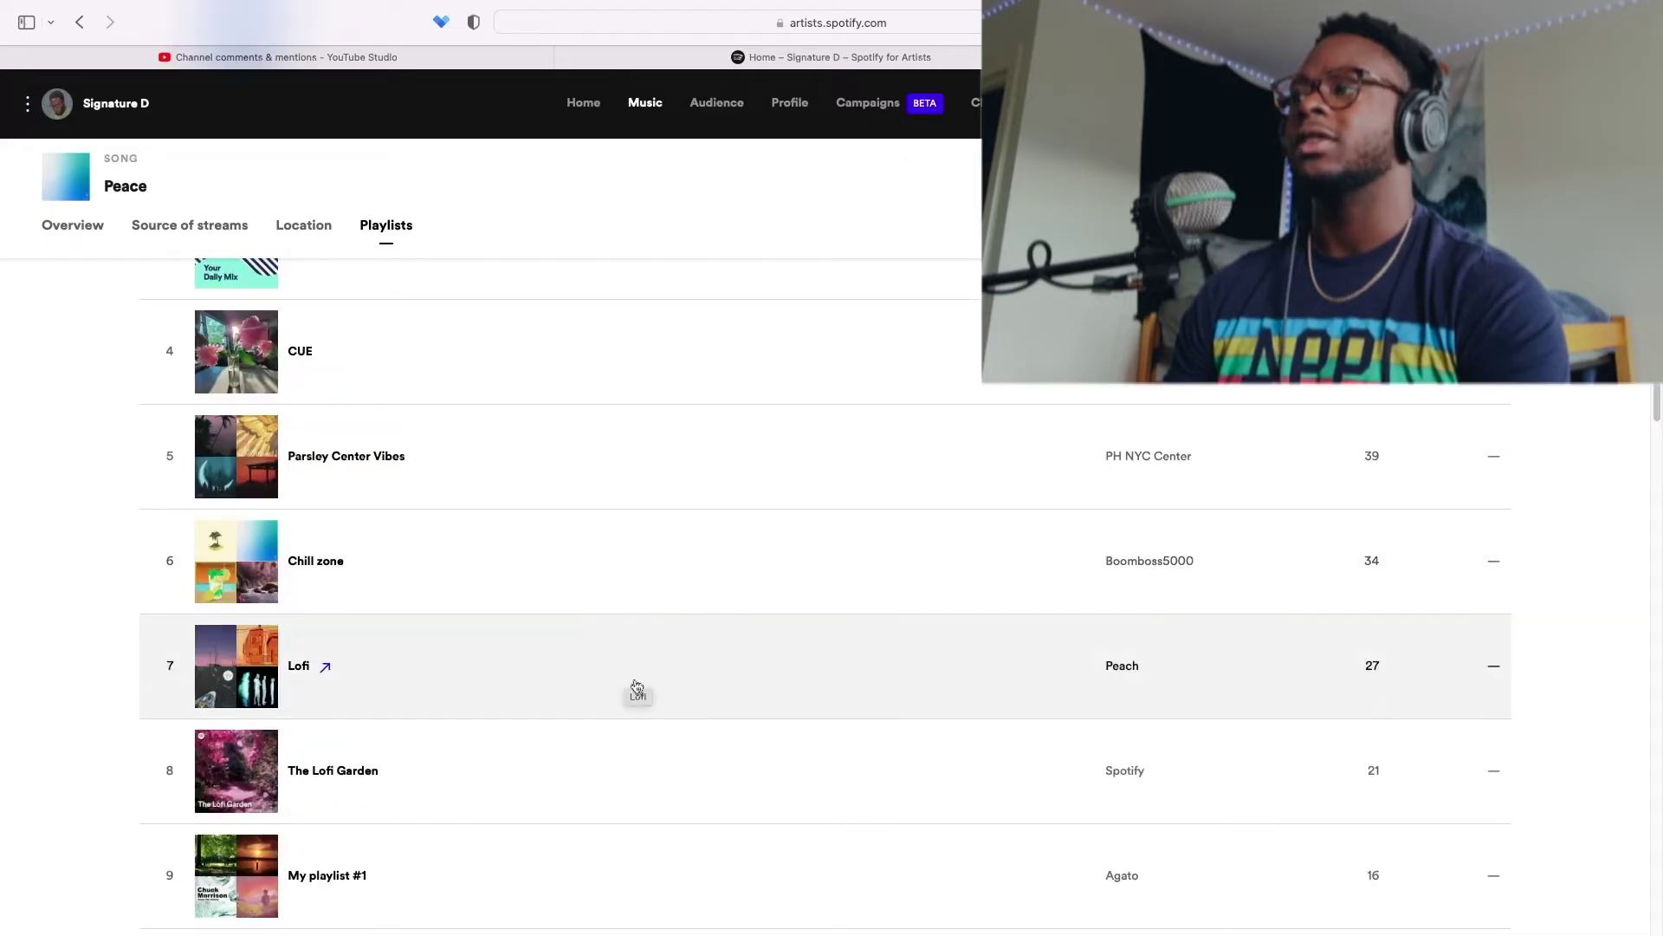
scroll(779, 658, "up", 6)
left_click(1455, 424)
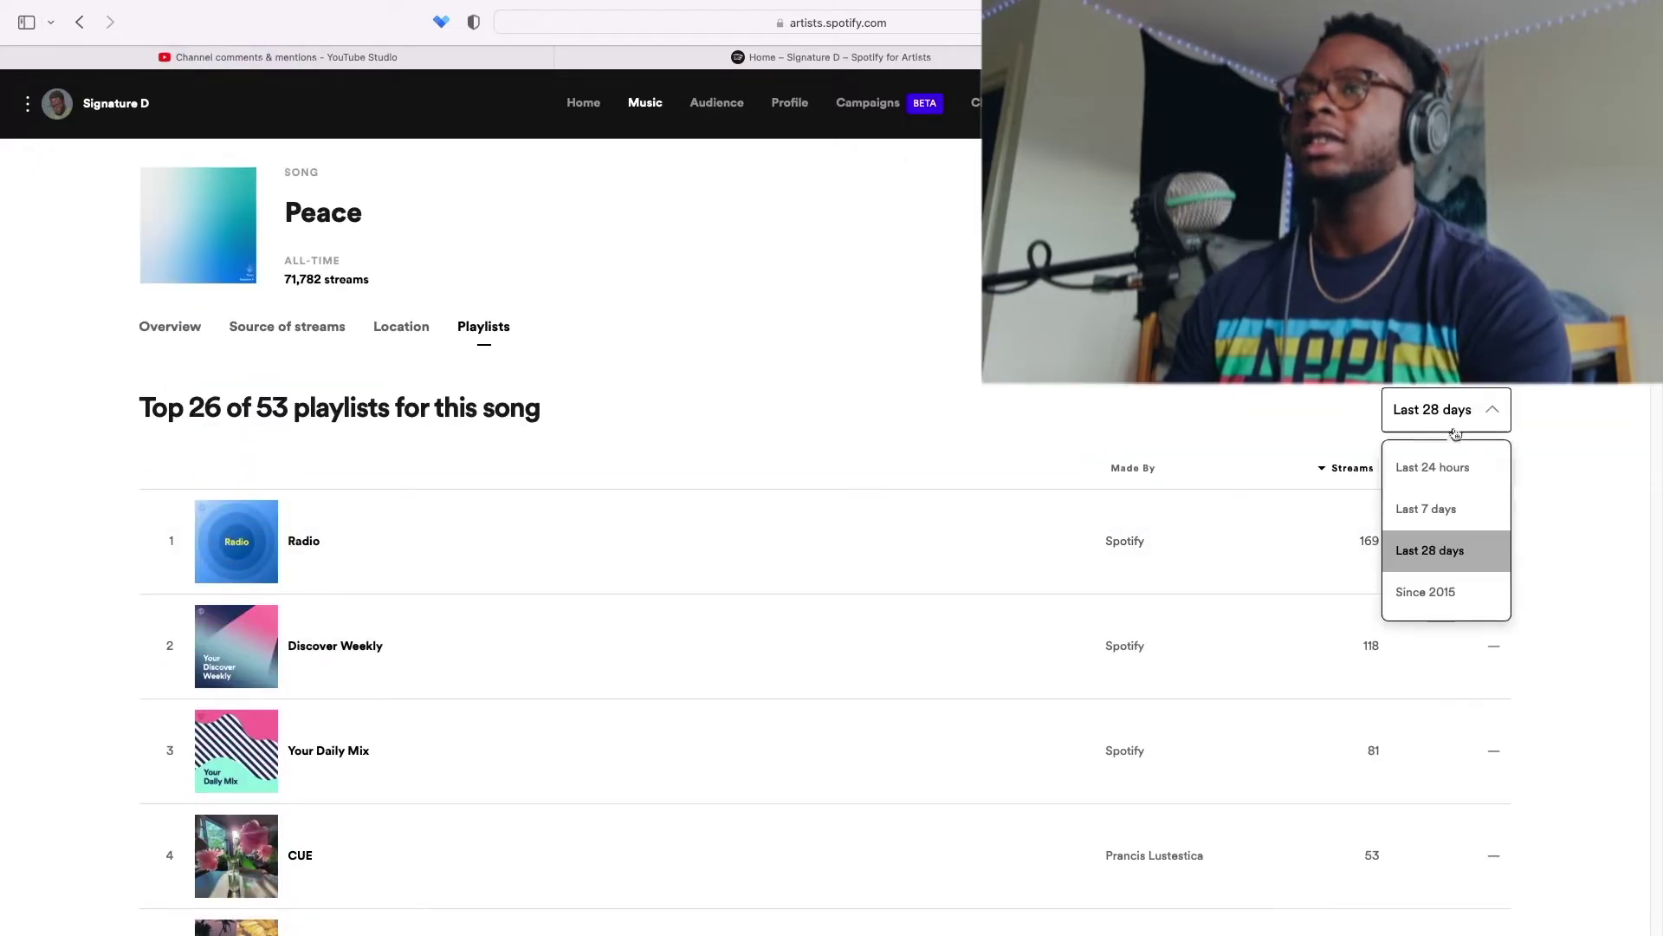
left_click(1431, 550)
left_click(1459, 413)
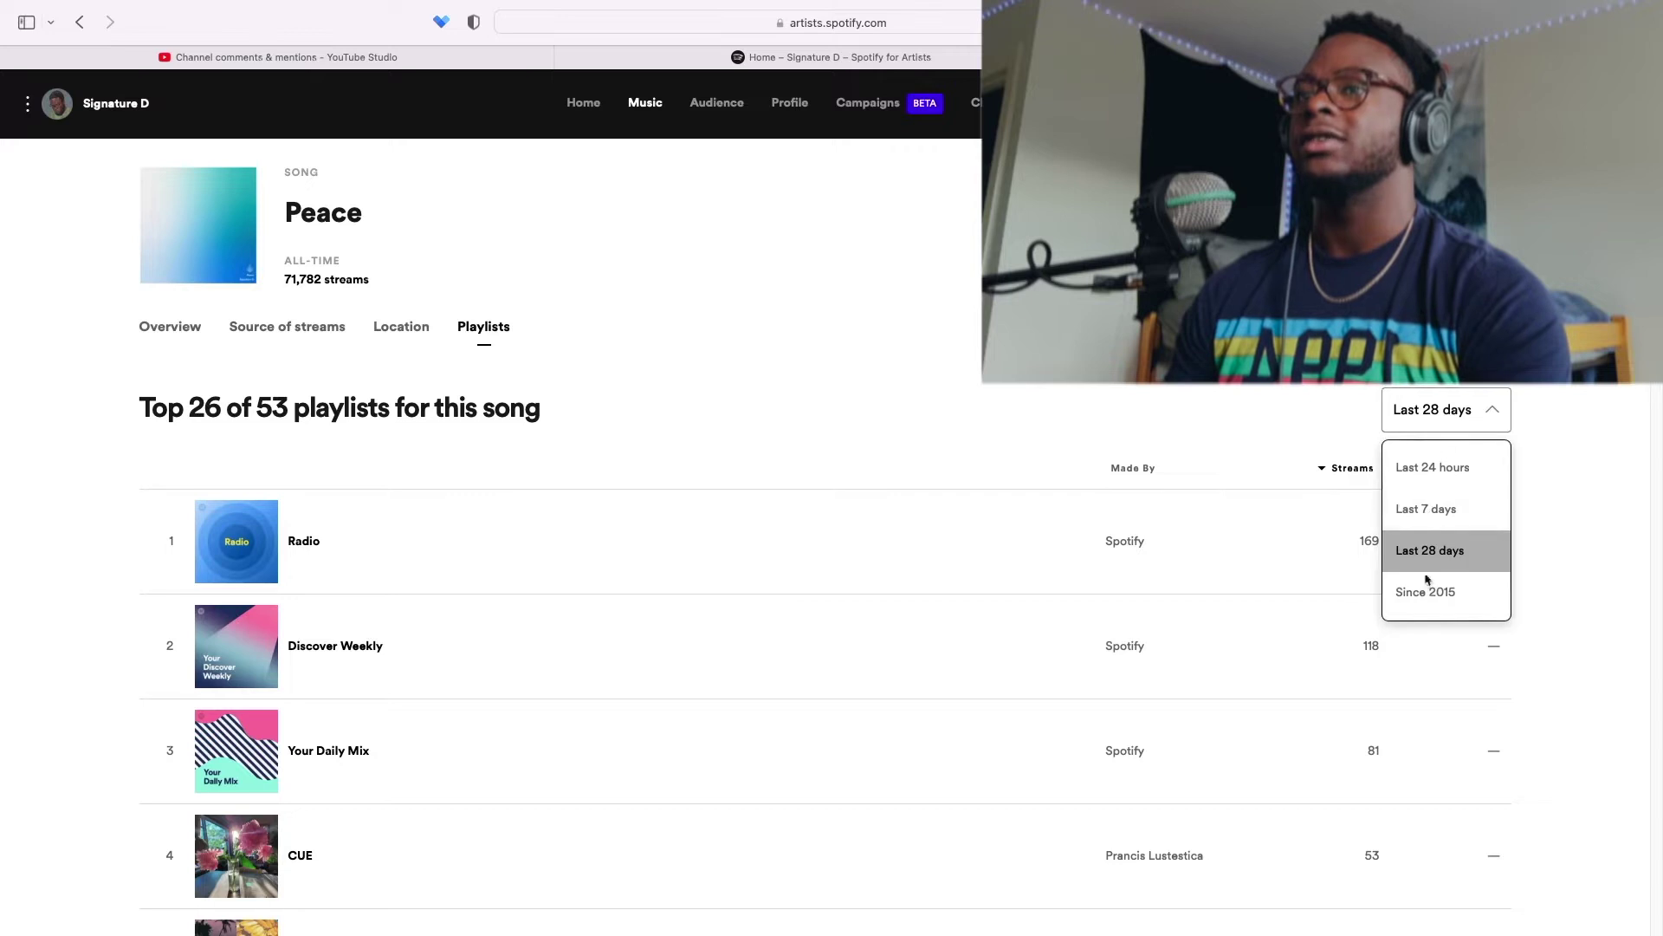
left_click(1426, 590)
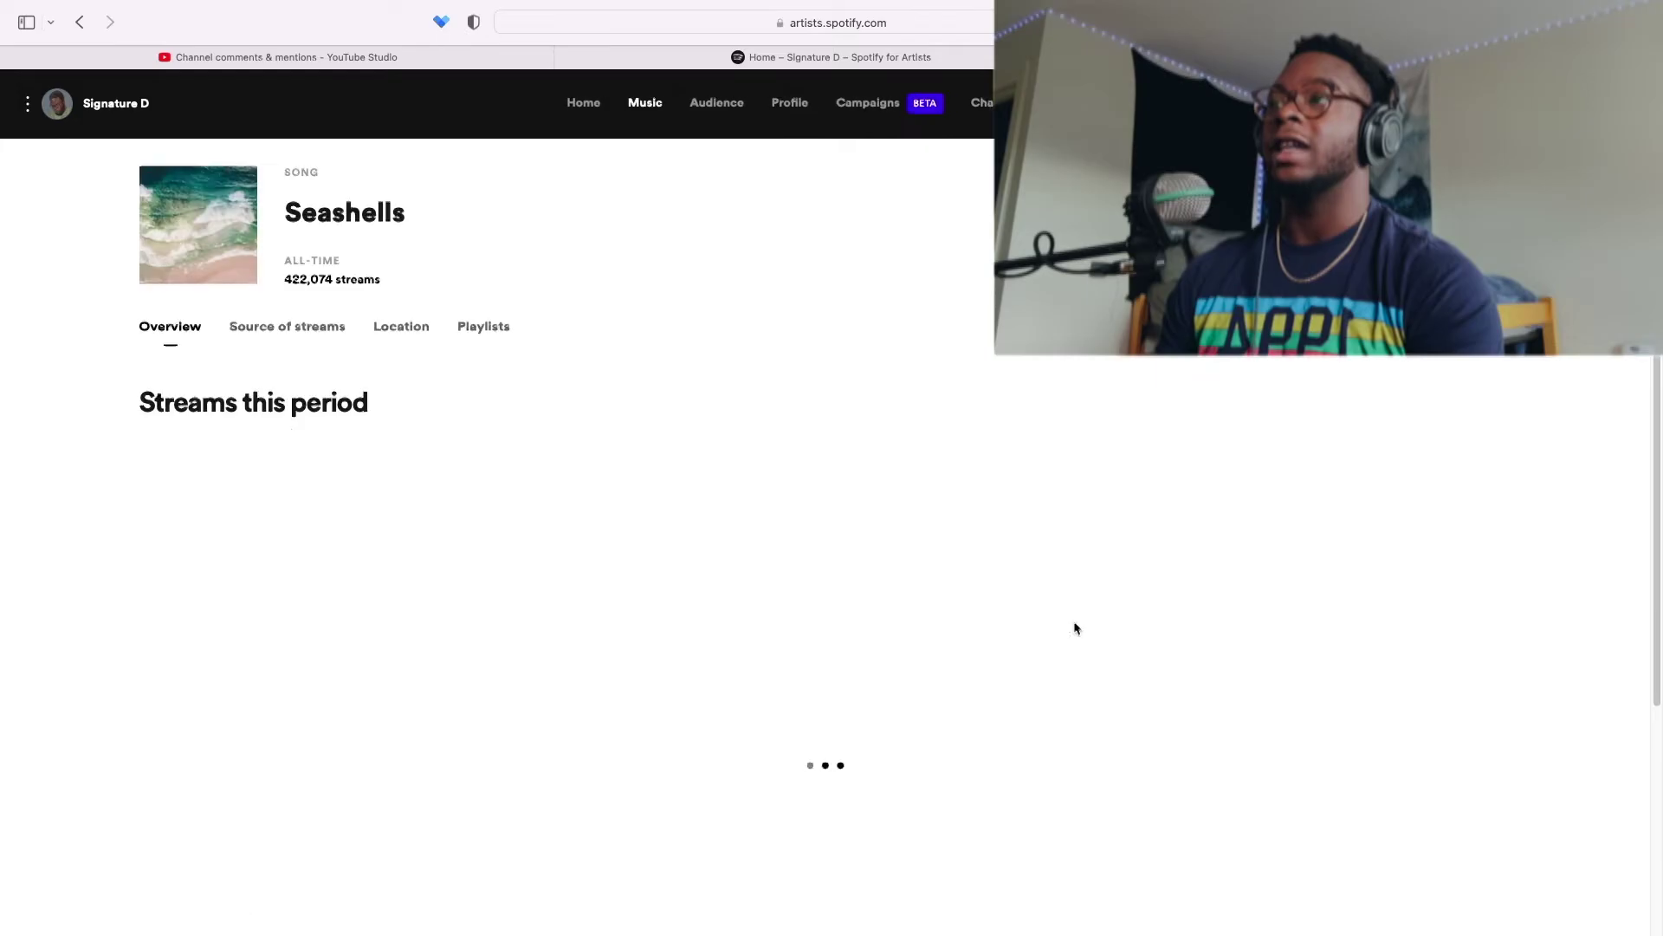
- Open Seashells' playlists, set the range to Since 2015, and scroll through them
scroll(1132, 523, "down", 3)
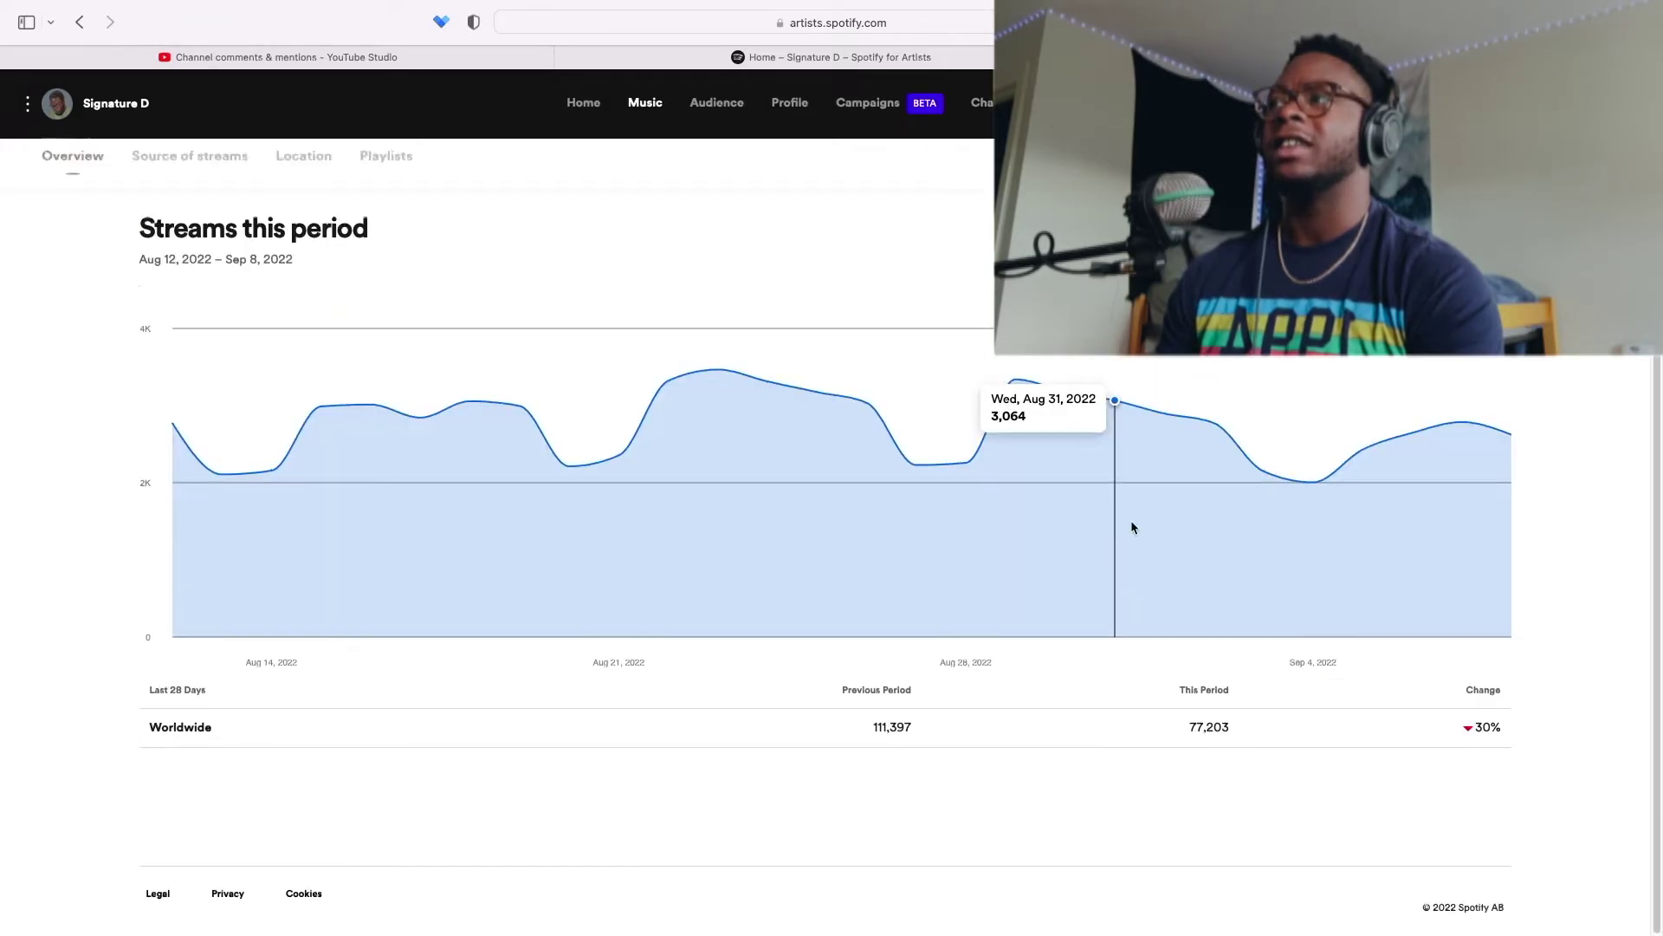
scroll(875, 477, "up", 3)
left_click(503, 328)
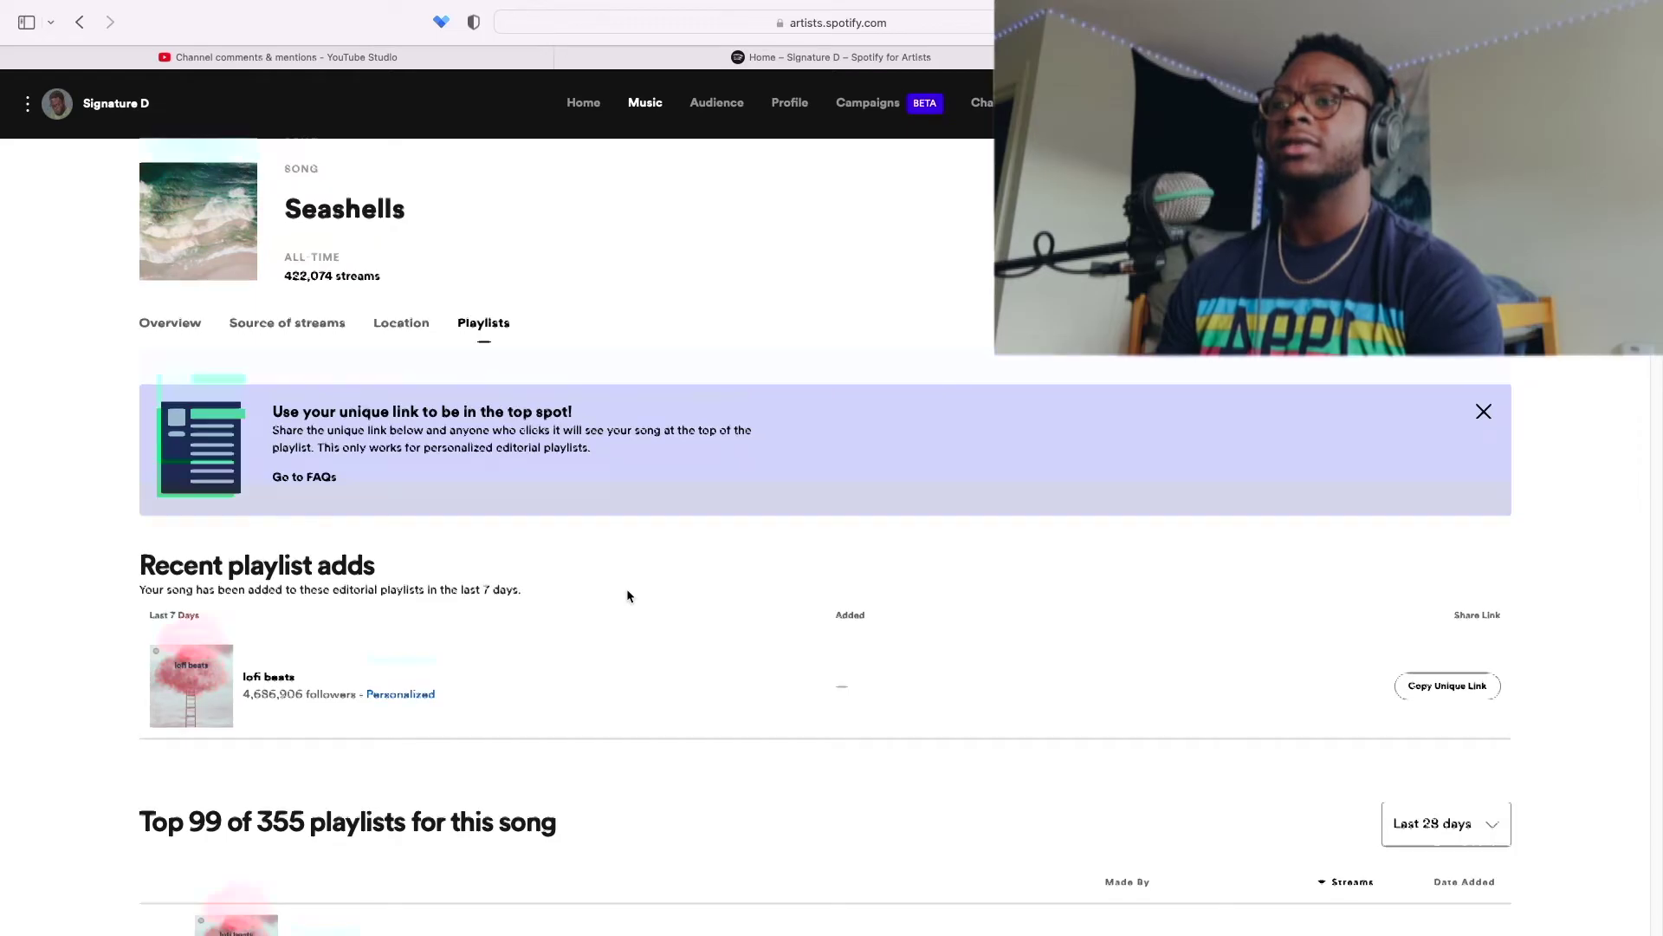
scroll(627, 589, "down", 2)
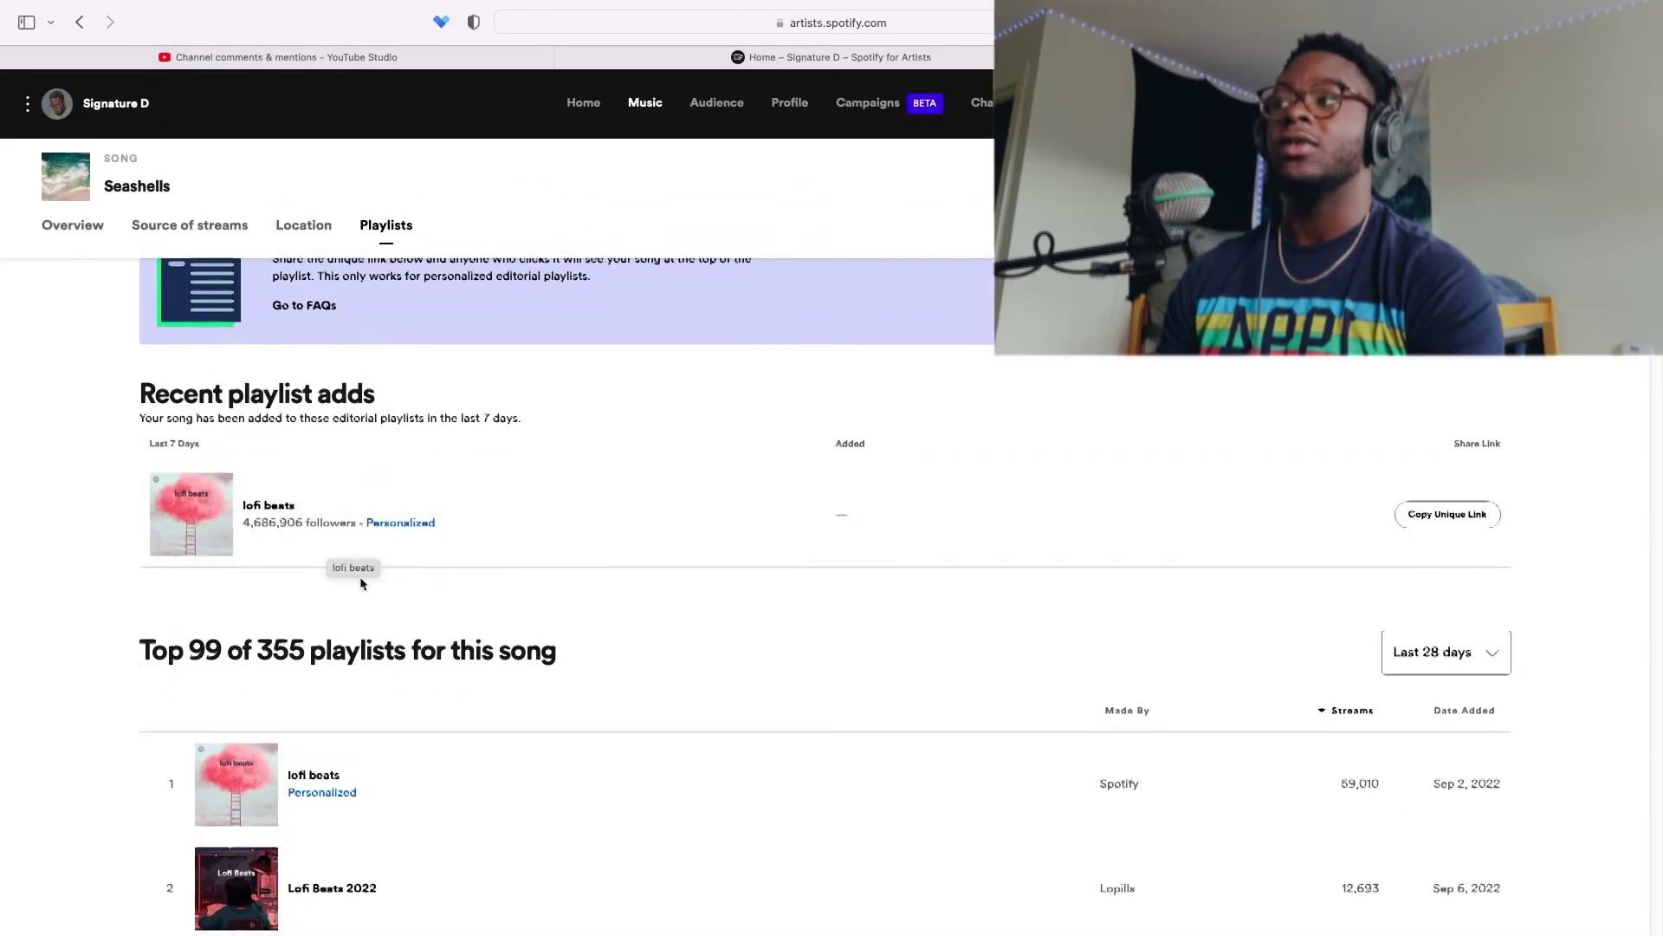
scroll(607, 585, "down", 1)
left_click(1487, 603)
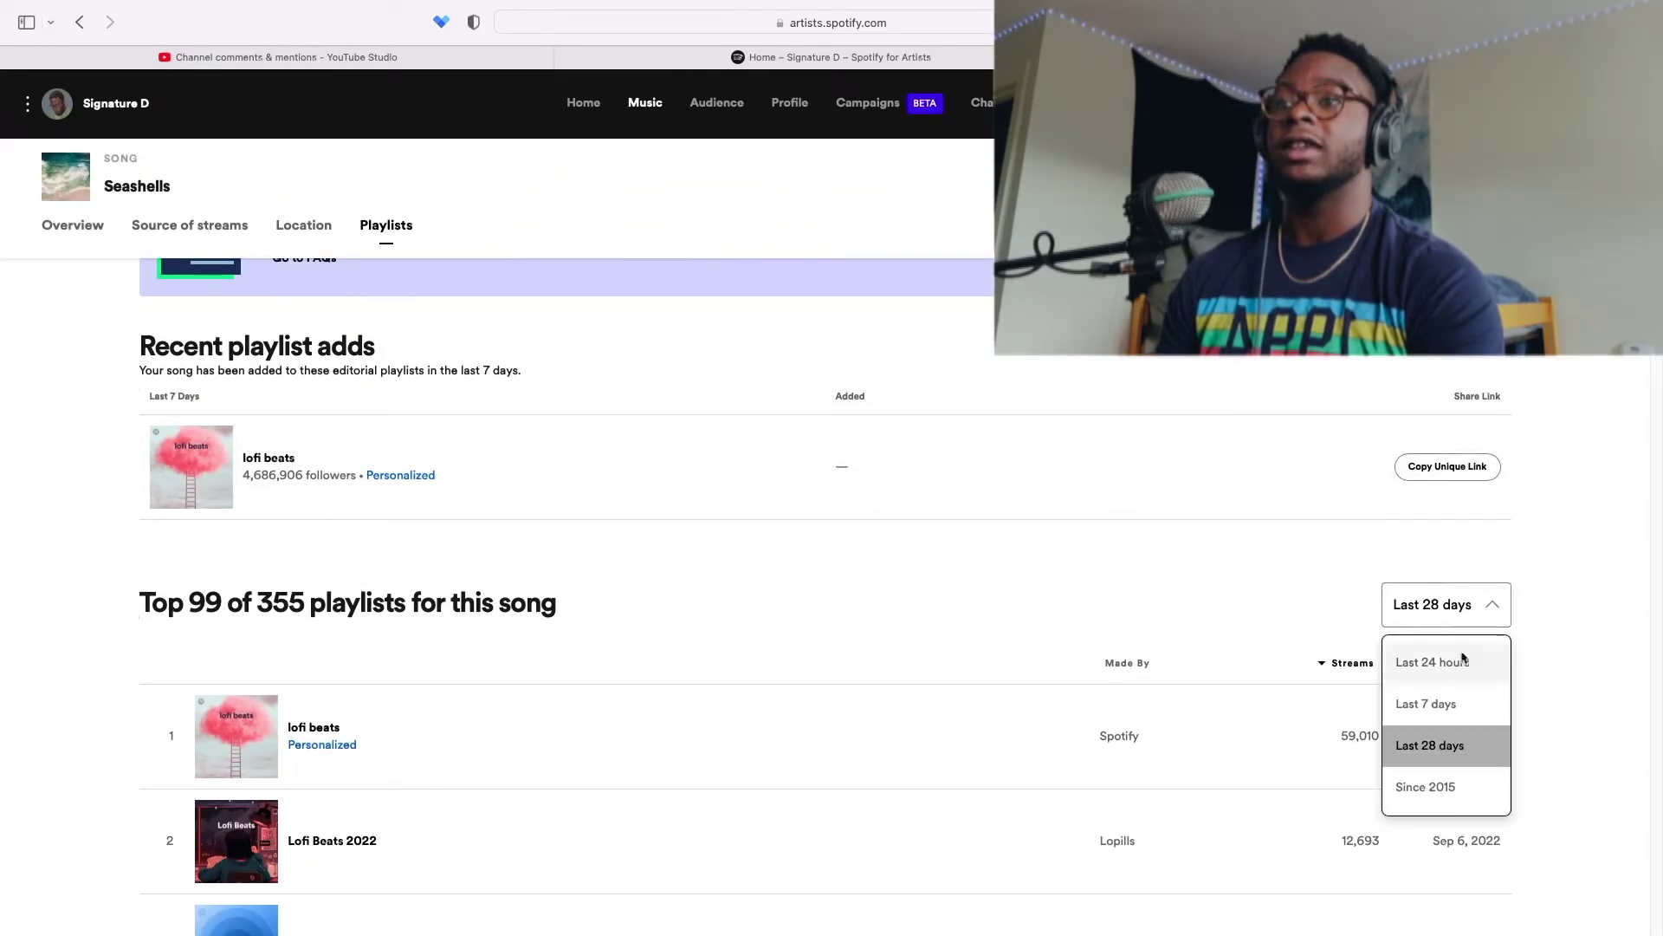
left_click(1436, 786)
scroll(1215, 623, "down", 3)
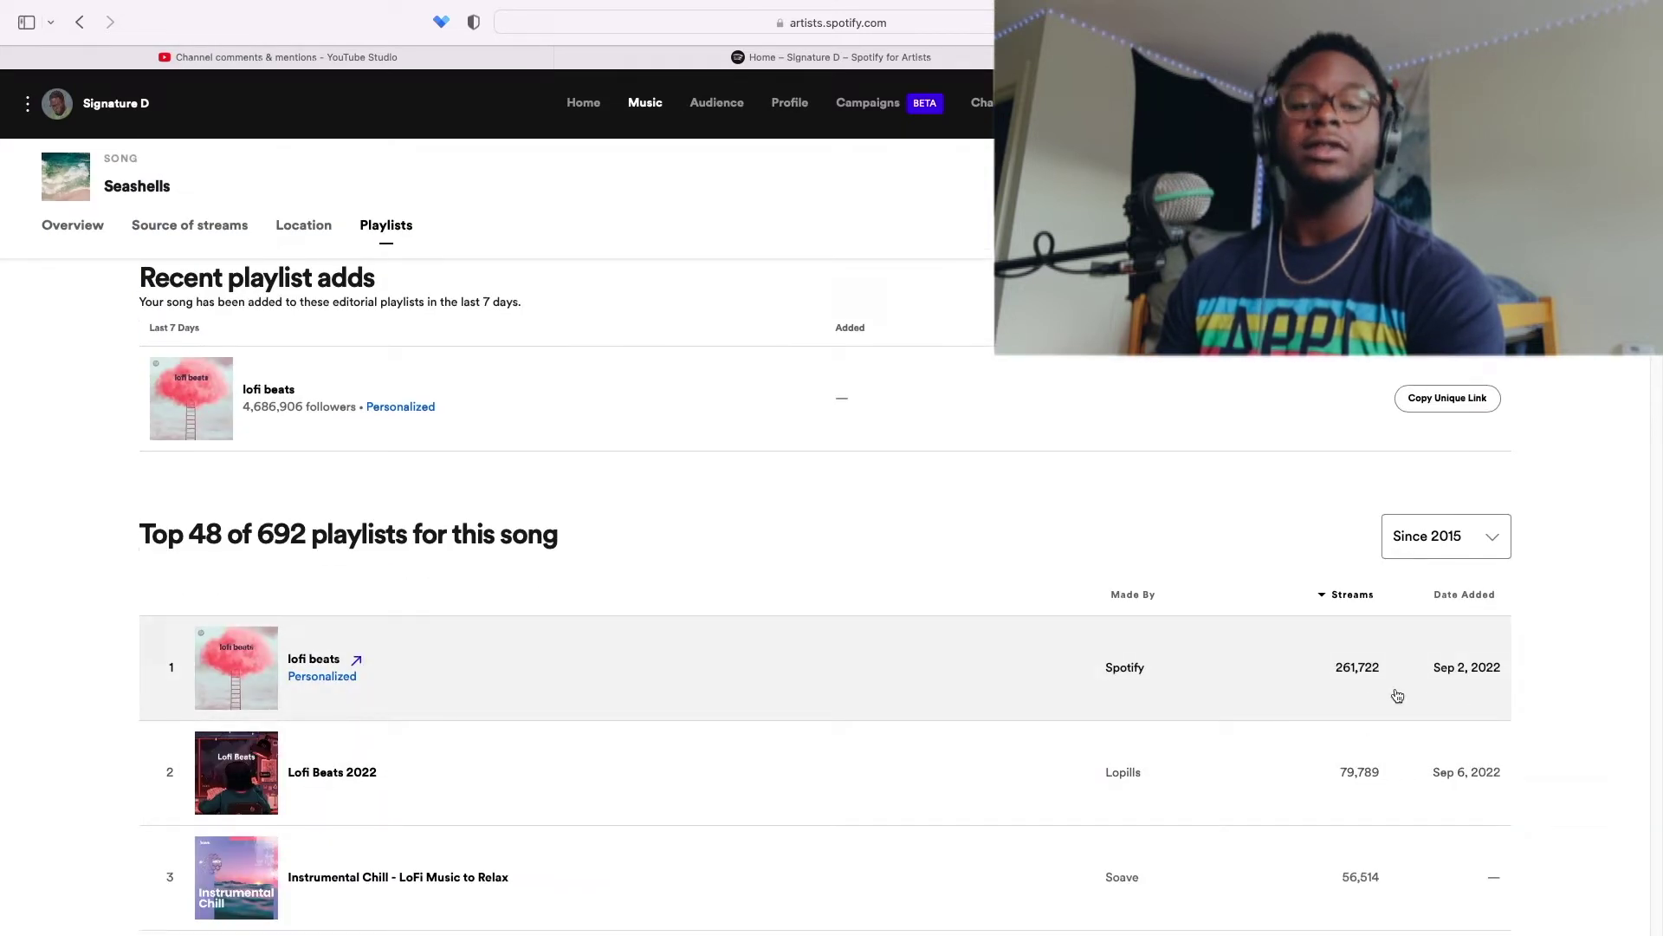
scroll(961, 583, "up", 3)
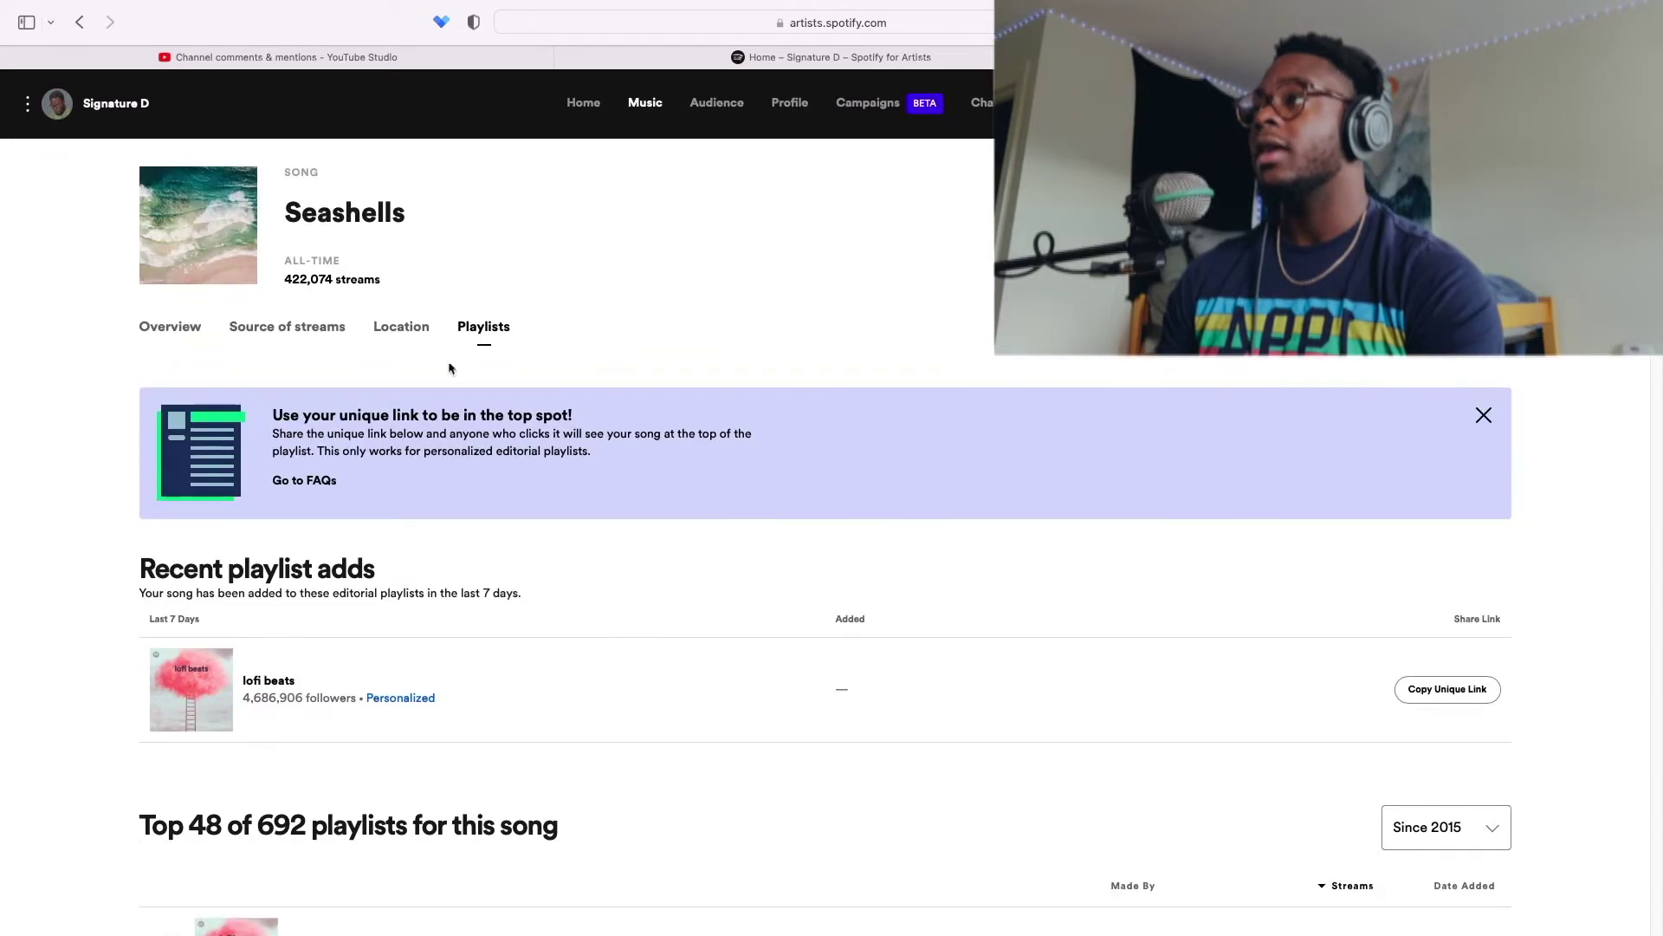
- Go back to the Seashells overview, then return to Endless's playlists page at the top
left_click(79, 22)
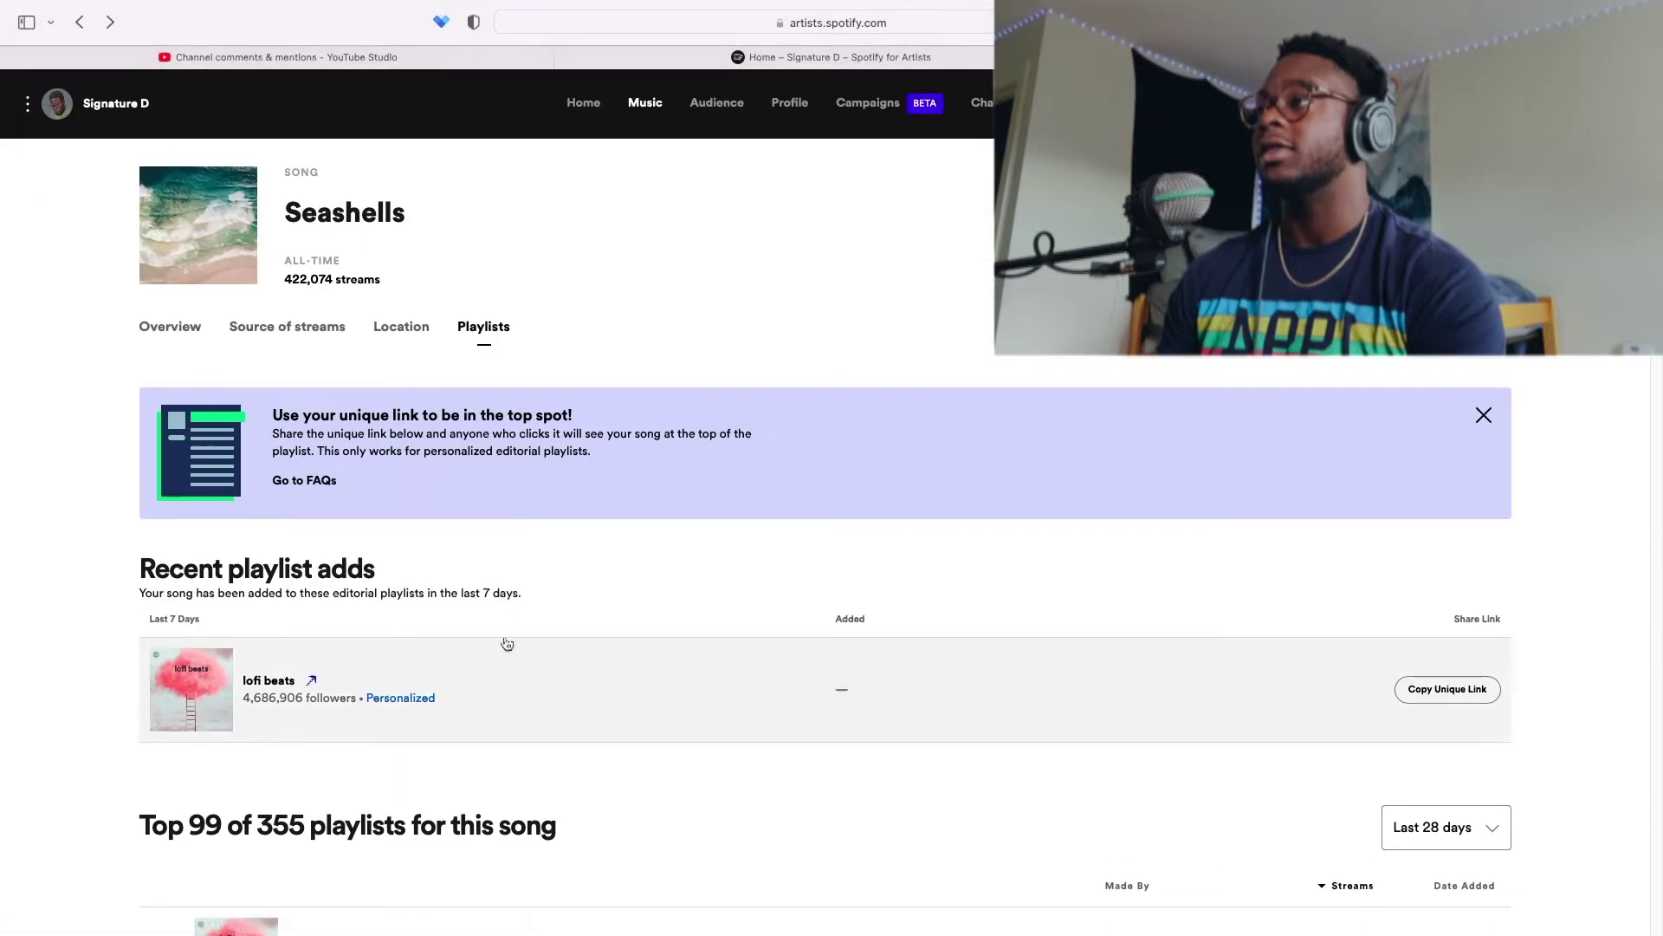
left_click(79, 21)
key("super+bracketright")
key("super+bracketright")
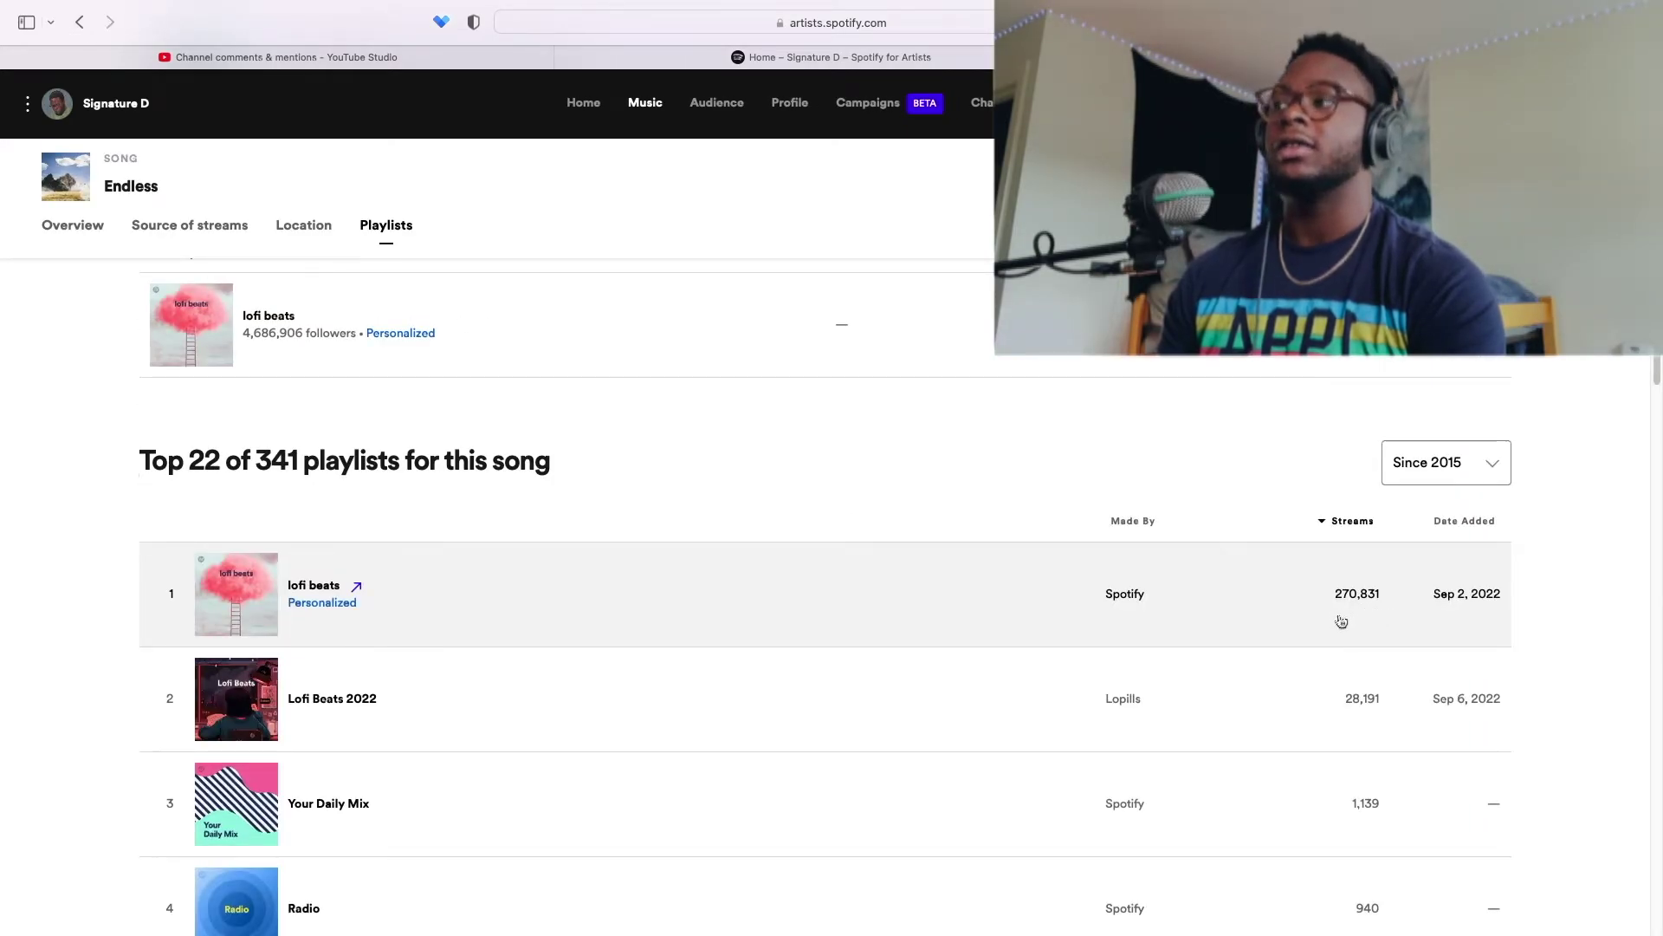
scroll(1324, 620, "up", 3)
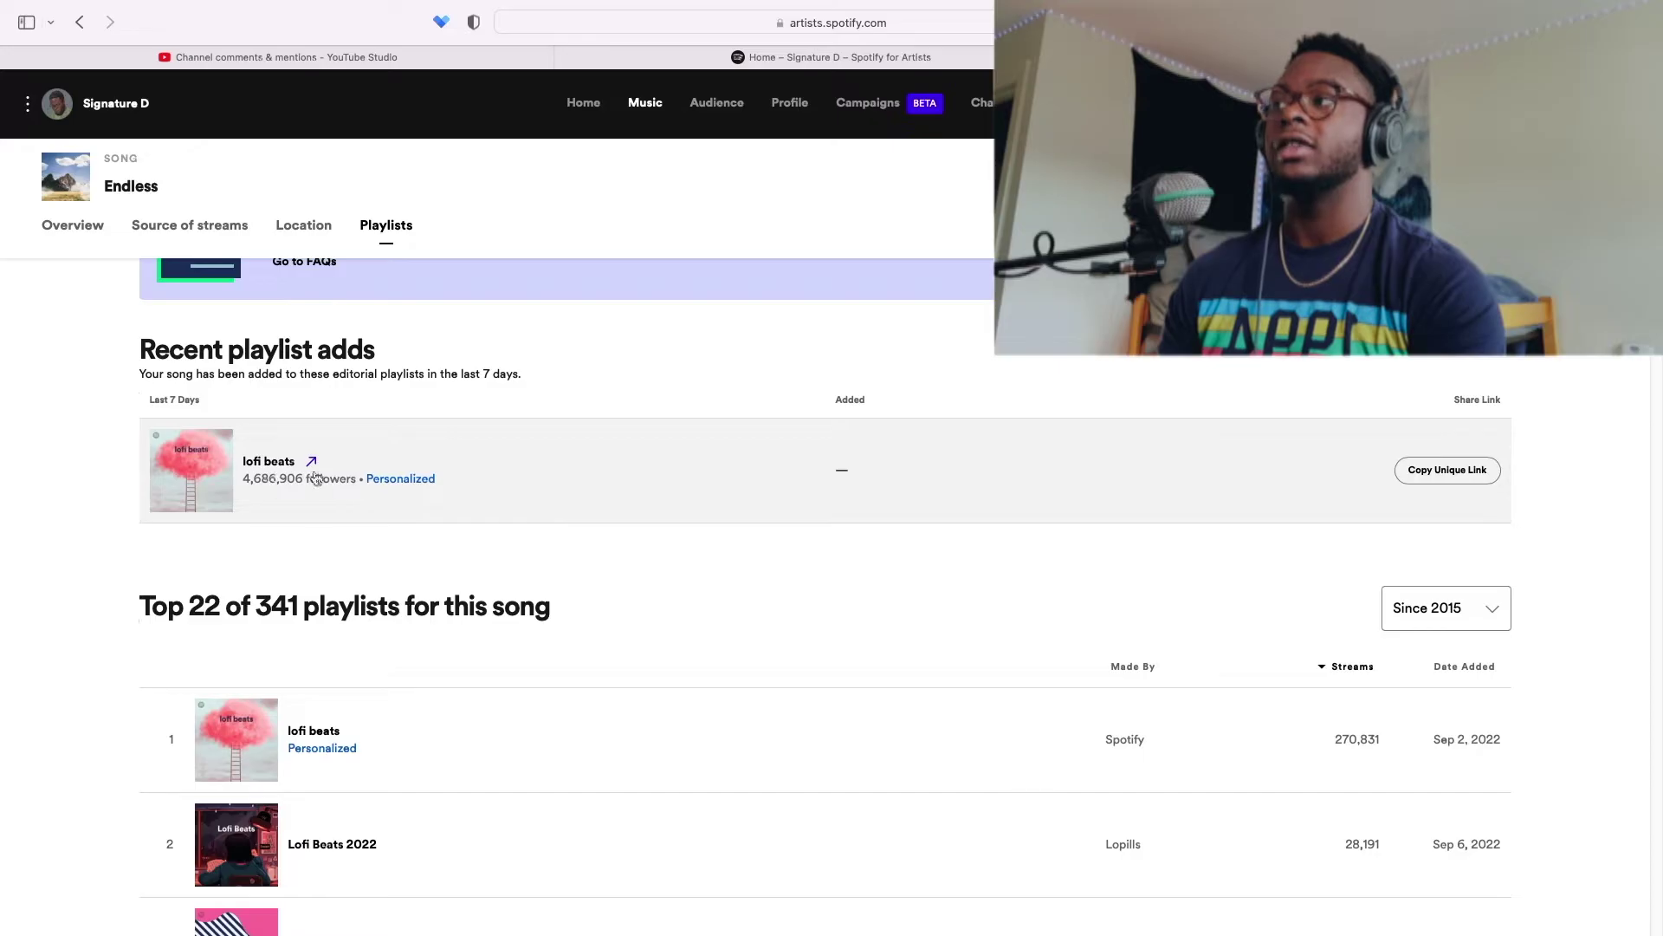
scroll(294, 503, "up", 2)
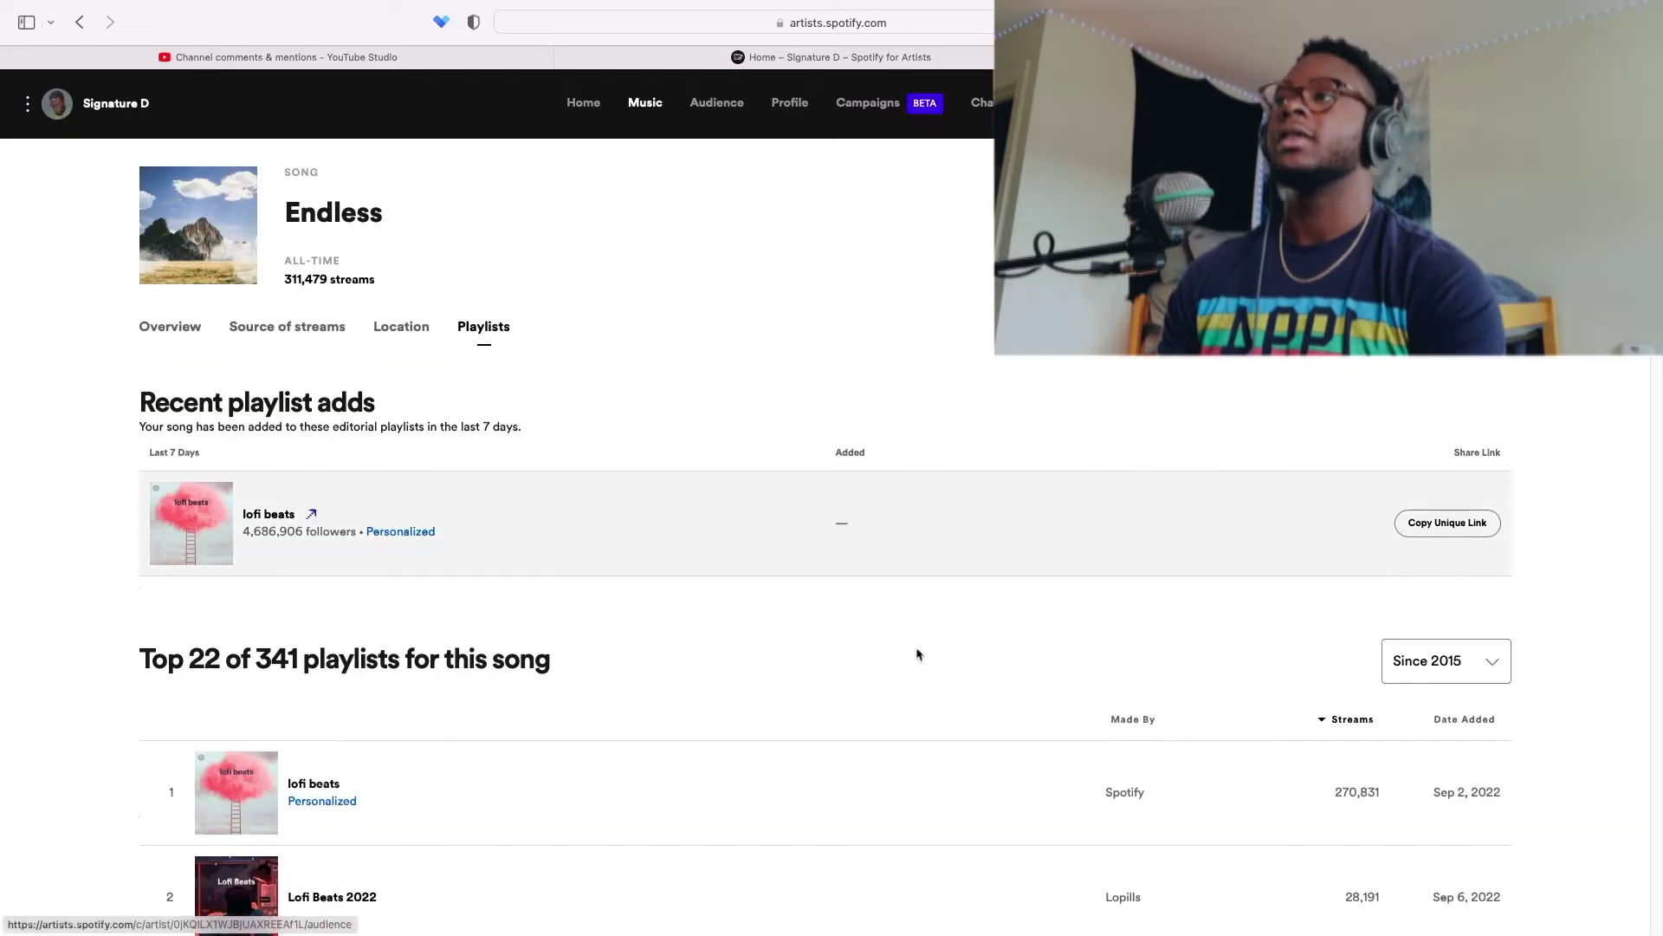
mouse_move(58, 1)
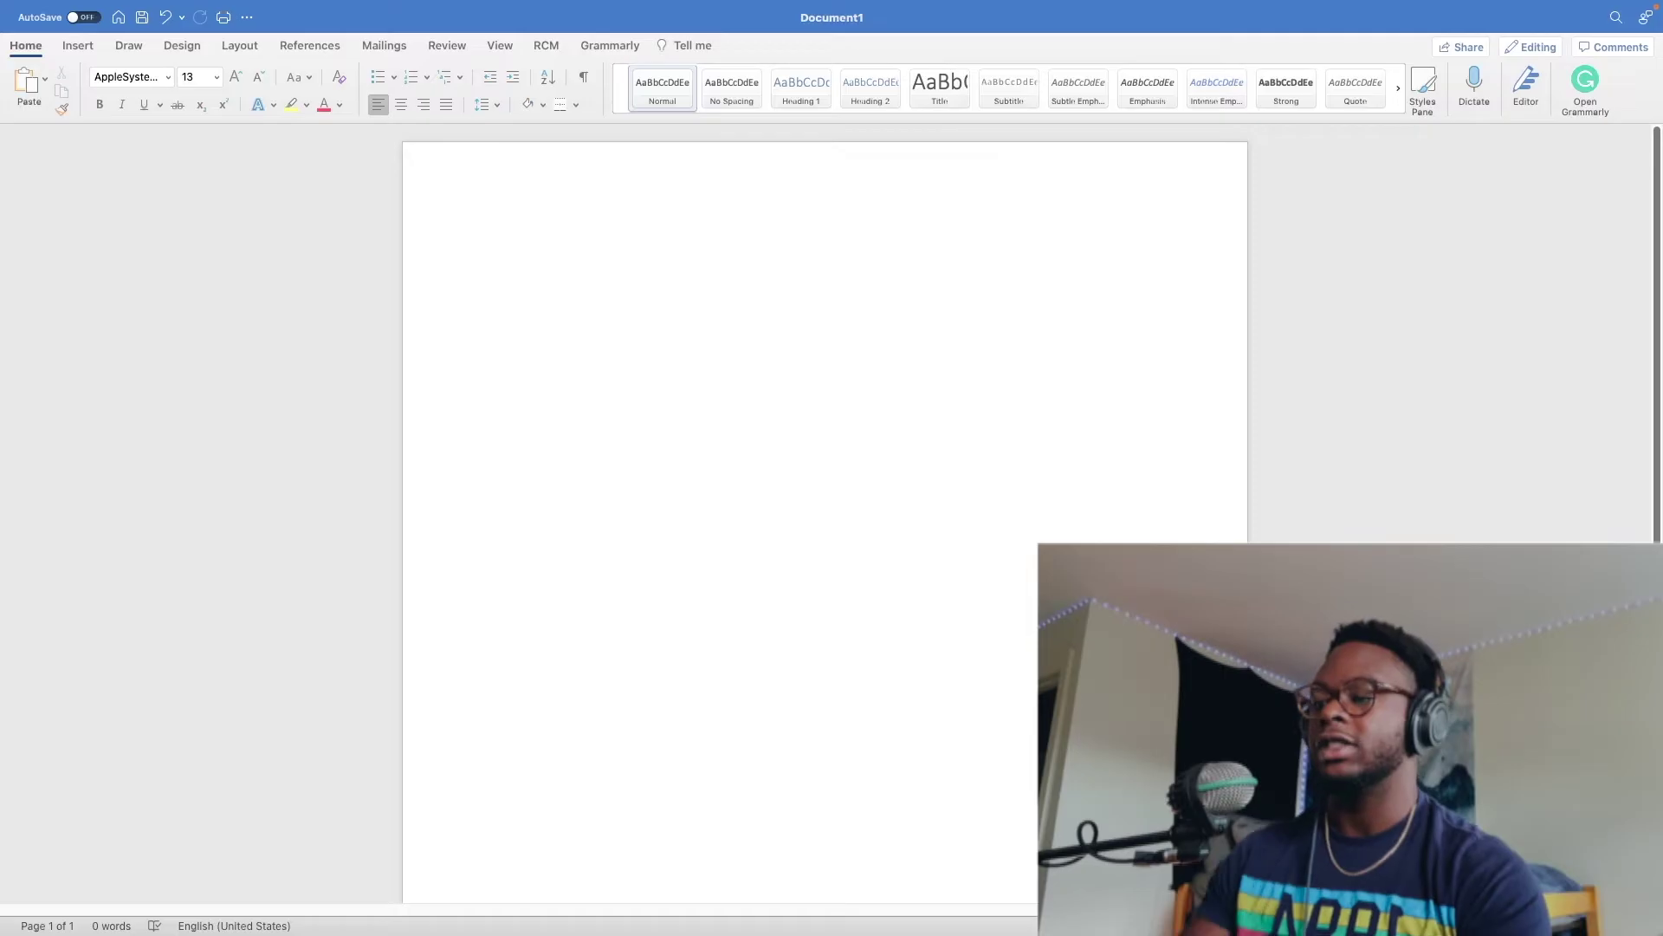
- Paste the Seashells pitch title and paragraph into the blank Word document
left_click(731, 497)
type("Seashells \"Seashells\" was inspired by the sounds of the ocean and nature. It combines beautiful nostalgic guitar chords with Signature D's smooth vocal lines to create a beautiful lofi soundscape. My promotional strategy includes Facebook/Instagram Ads and social media organic marketing.")
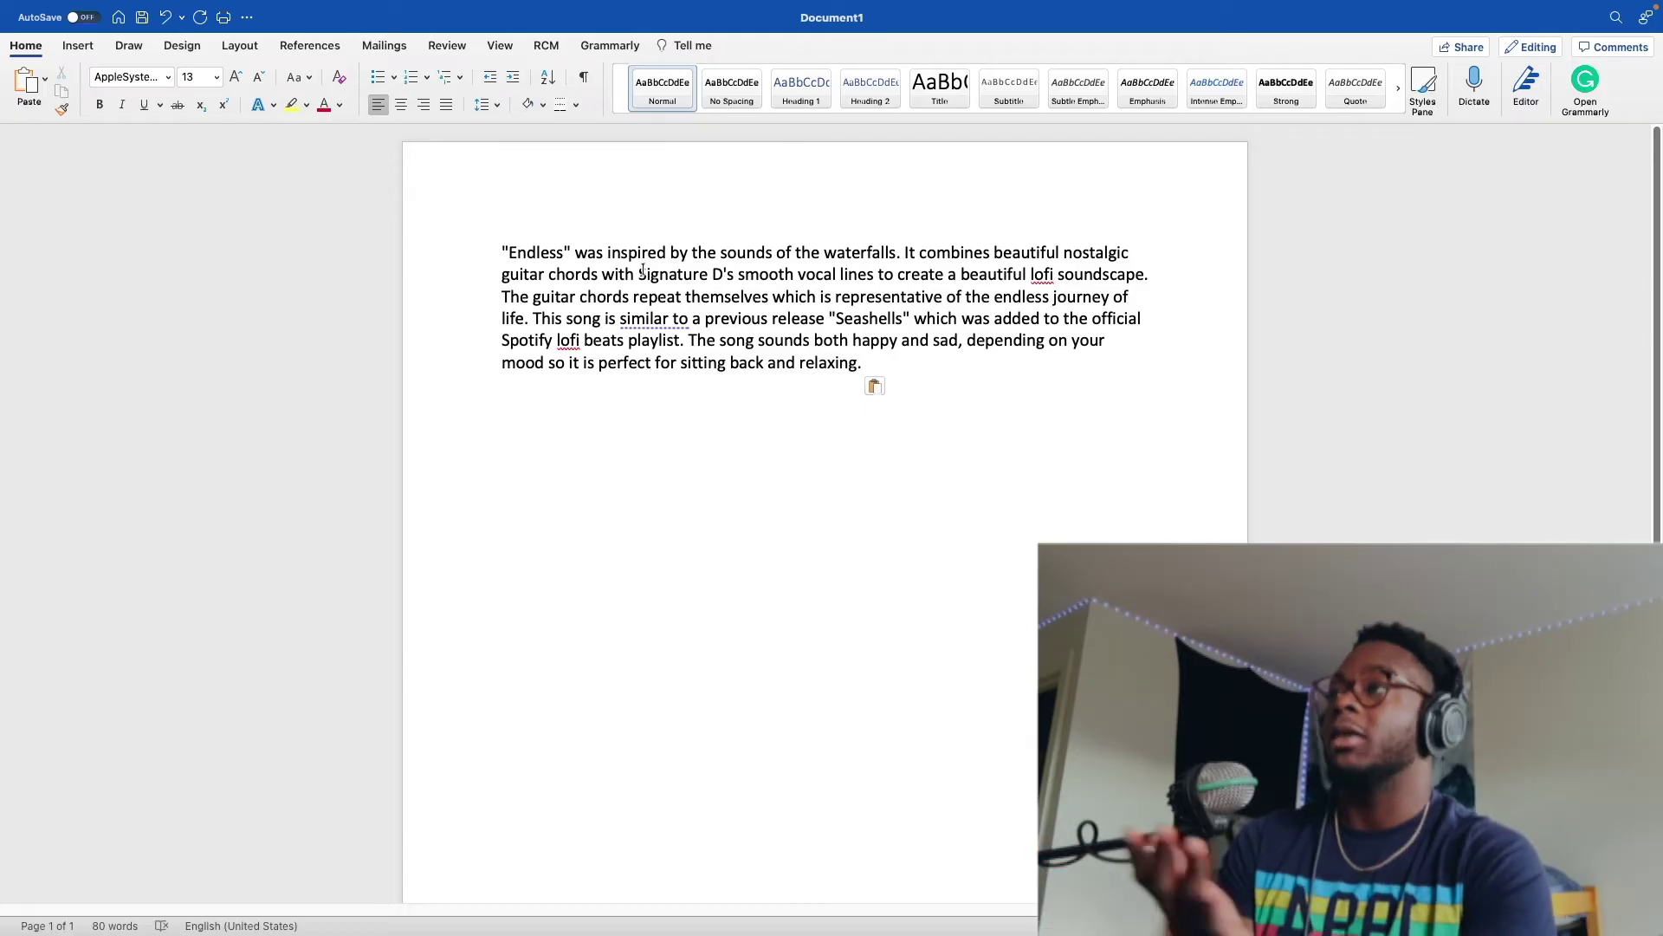
- Select the first two lines of the pasted Endless description
left_click_drag(1150, 275, 442, 244)
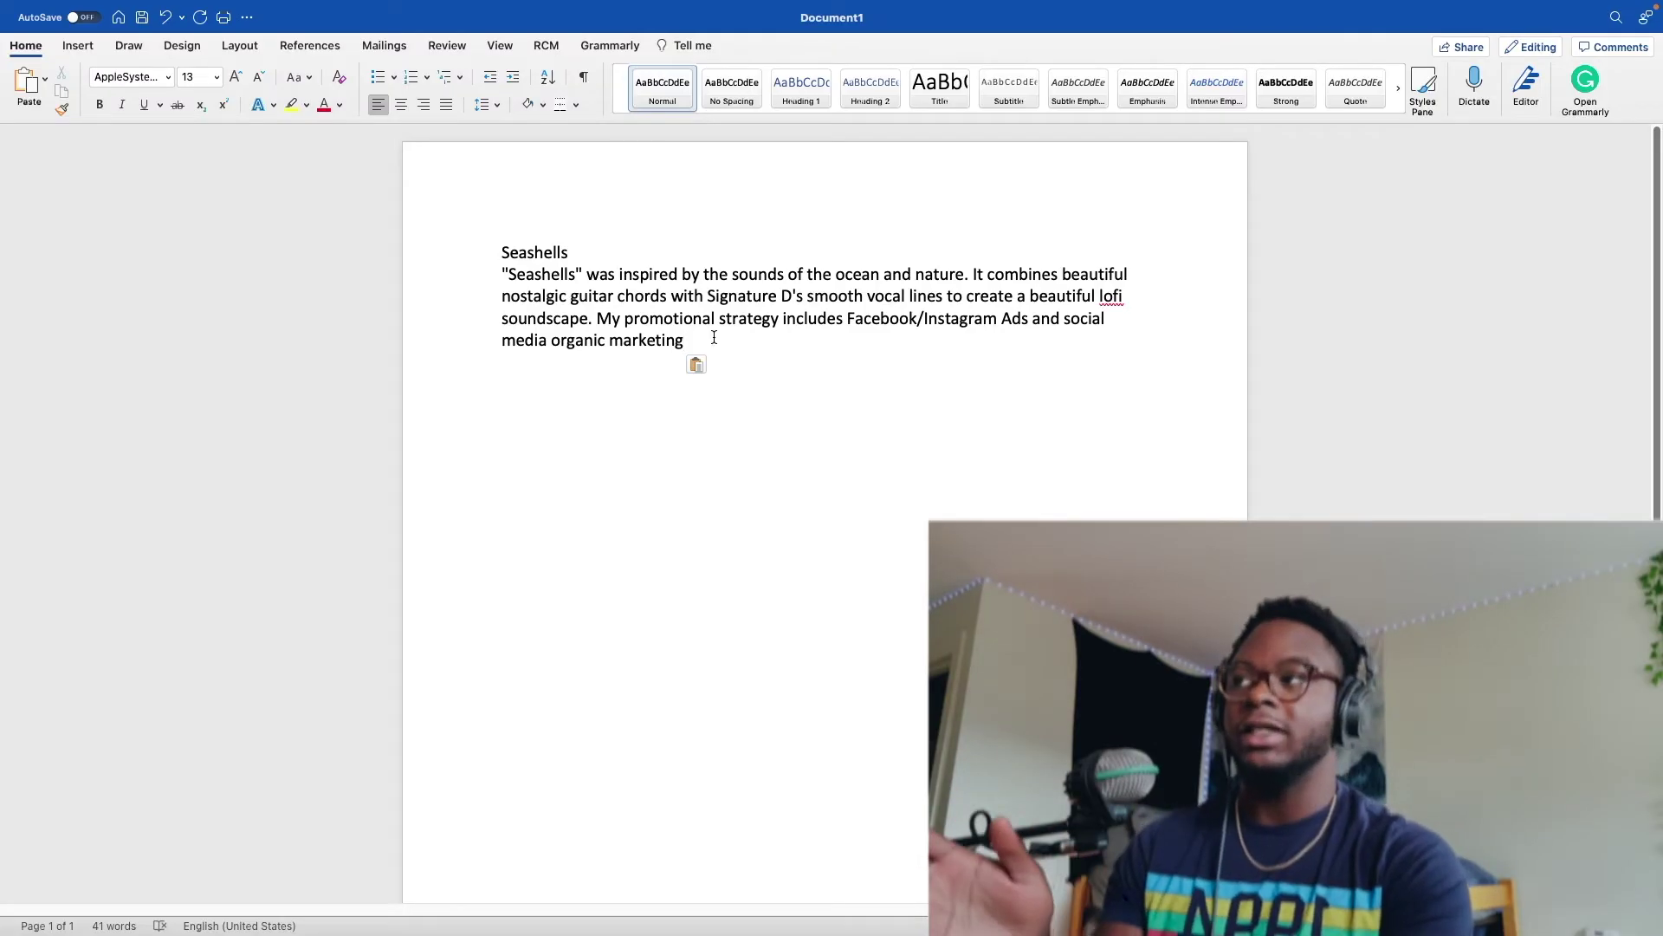
- Append 'This song would fit…official lofi beats playlist' after 'marketing', then select its last words
type(". This")
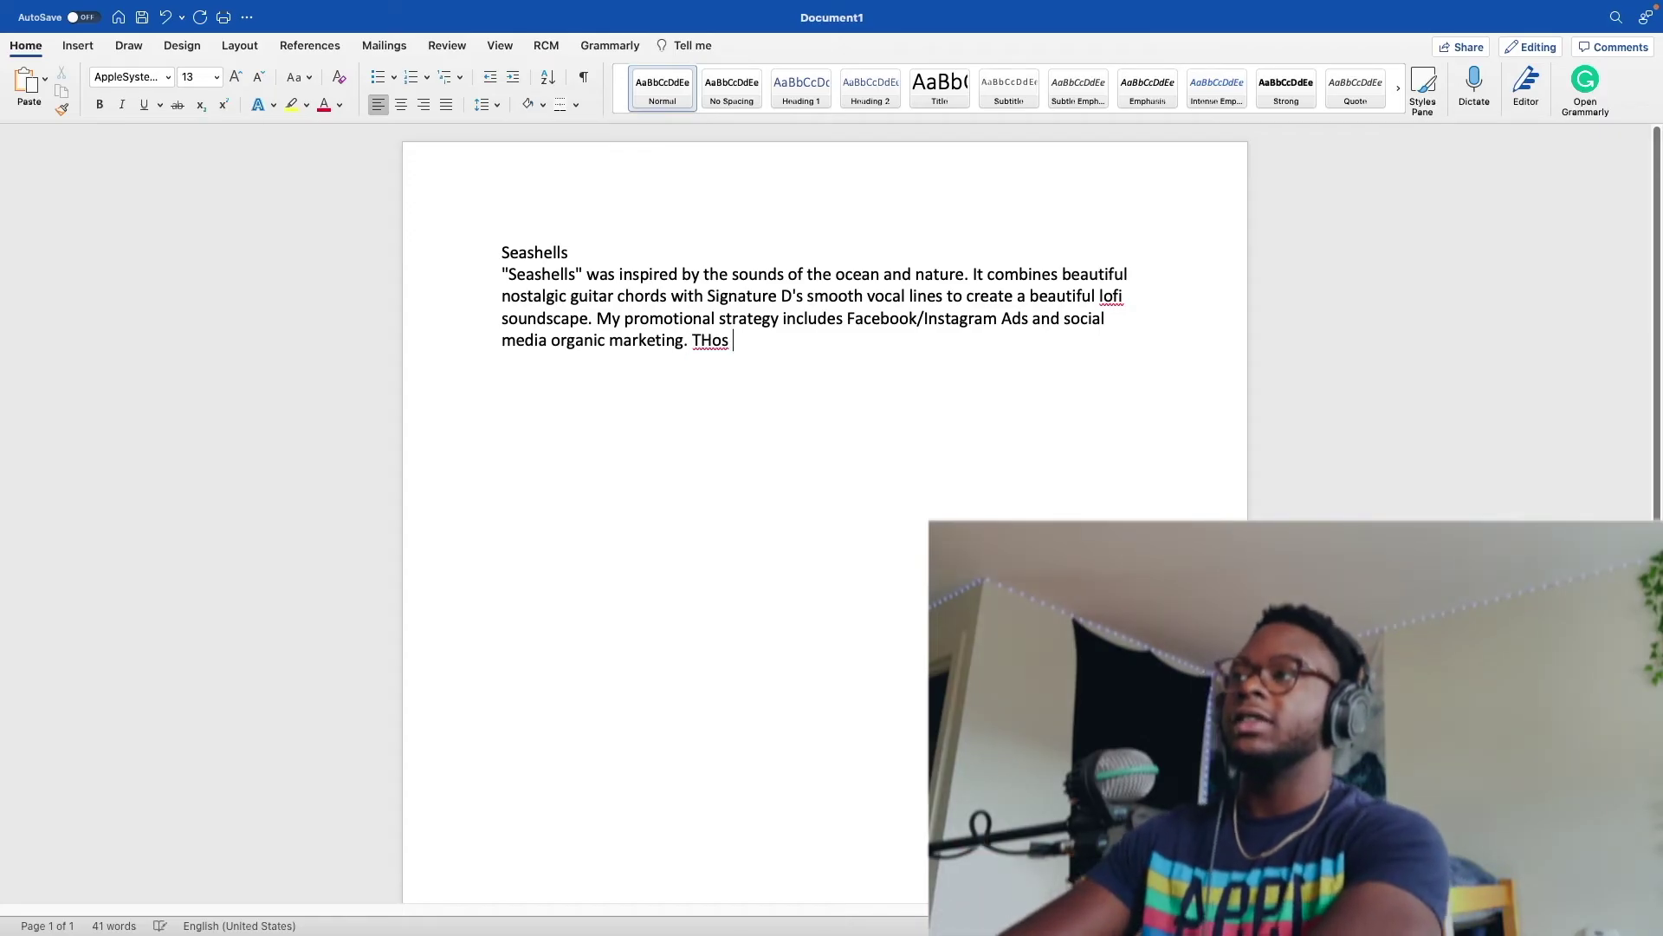
key("BackSpace")
key("BackSpace")
key("BackSpace")
type("his song would fit perfectly in the spotify official")
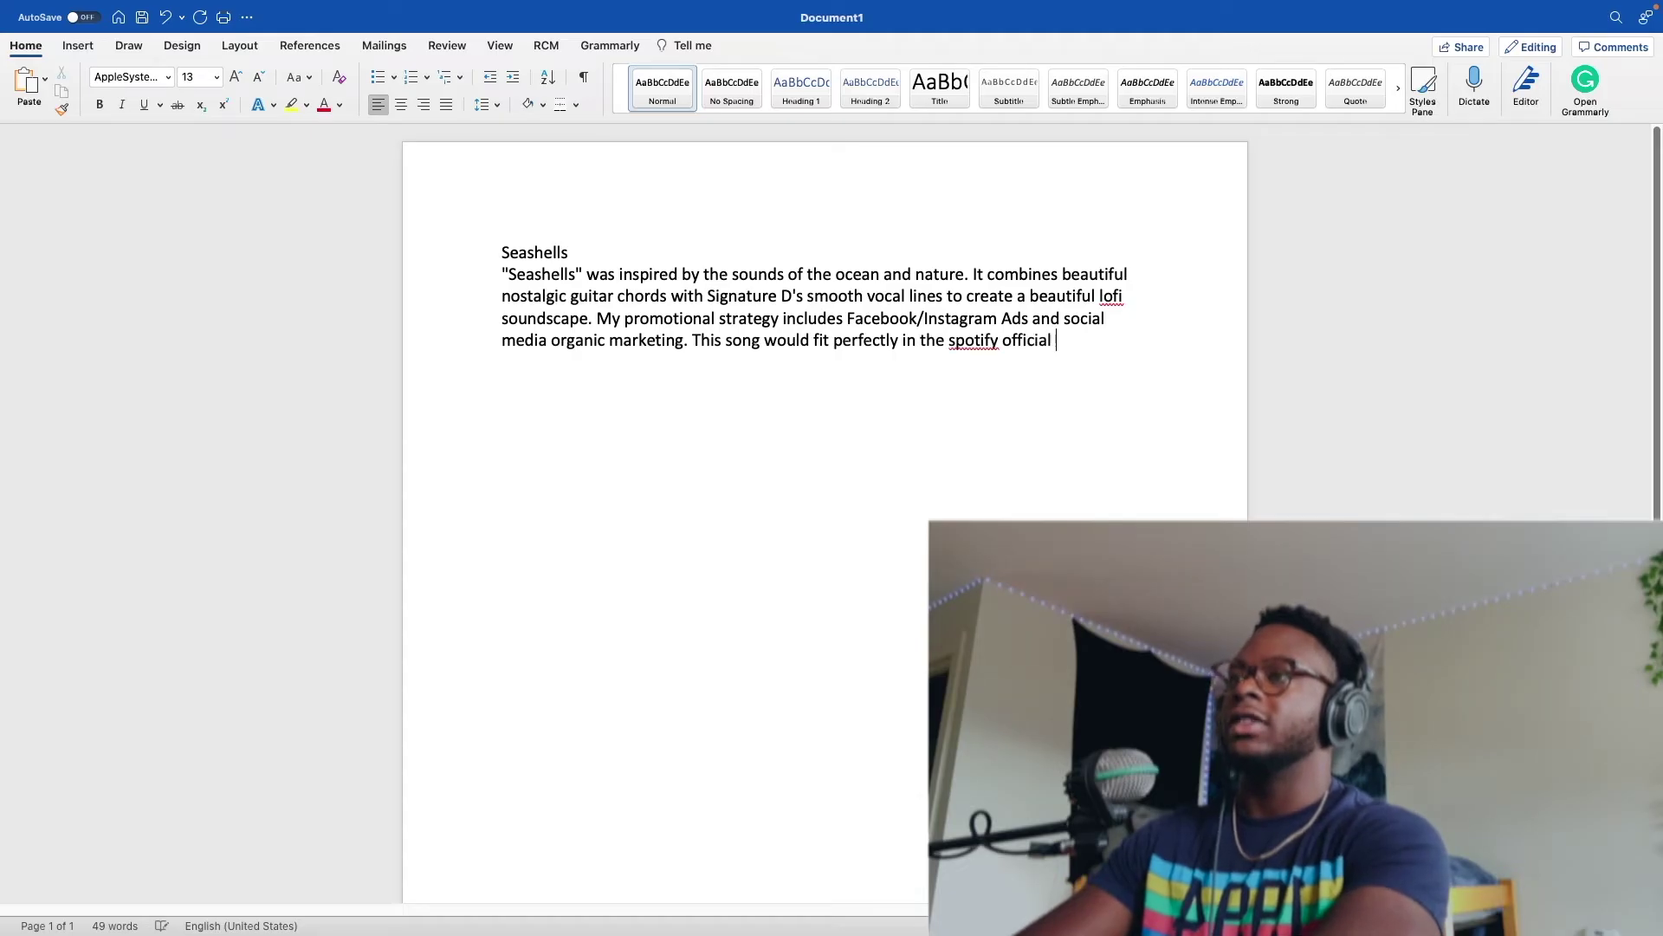
type("playlist.")
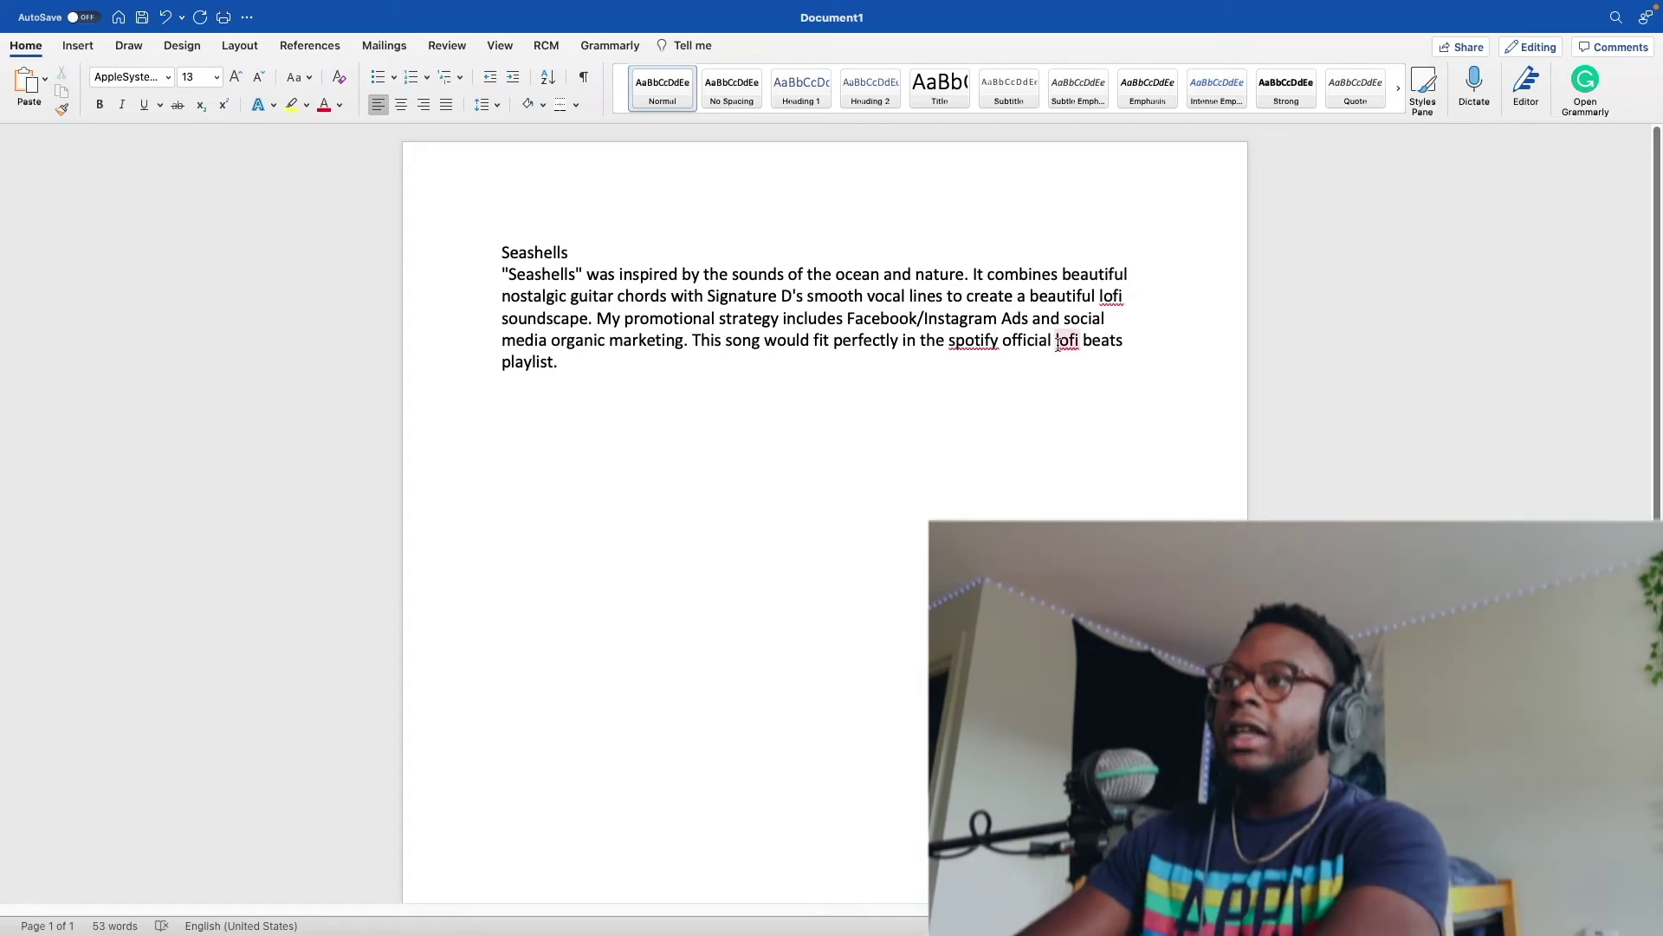
left_click_drag(1053, 338, 1115, 365)
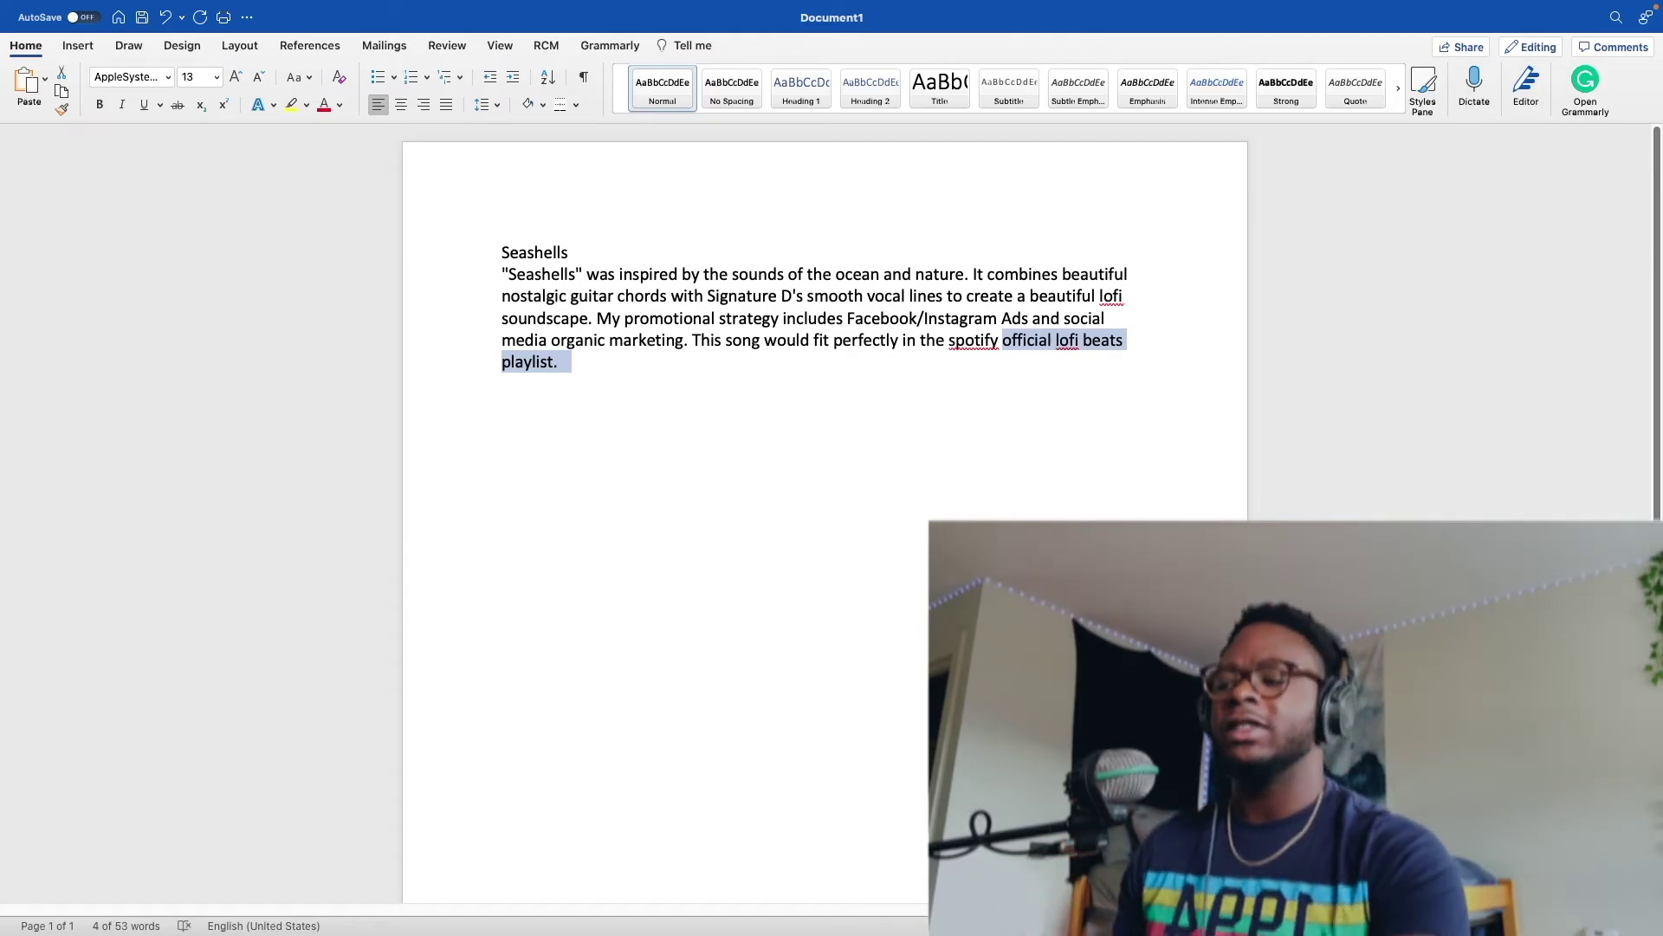
- Back in Spotify for Artists, open Dreamscape's song page and view its playlists
key("ctrl+Left")
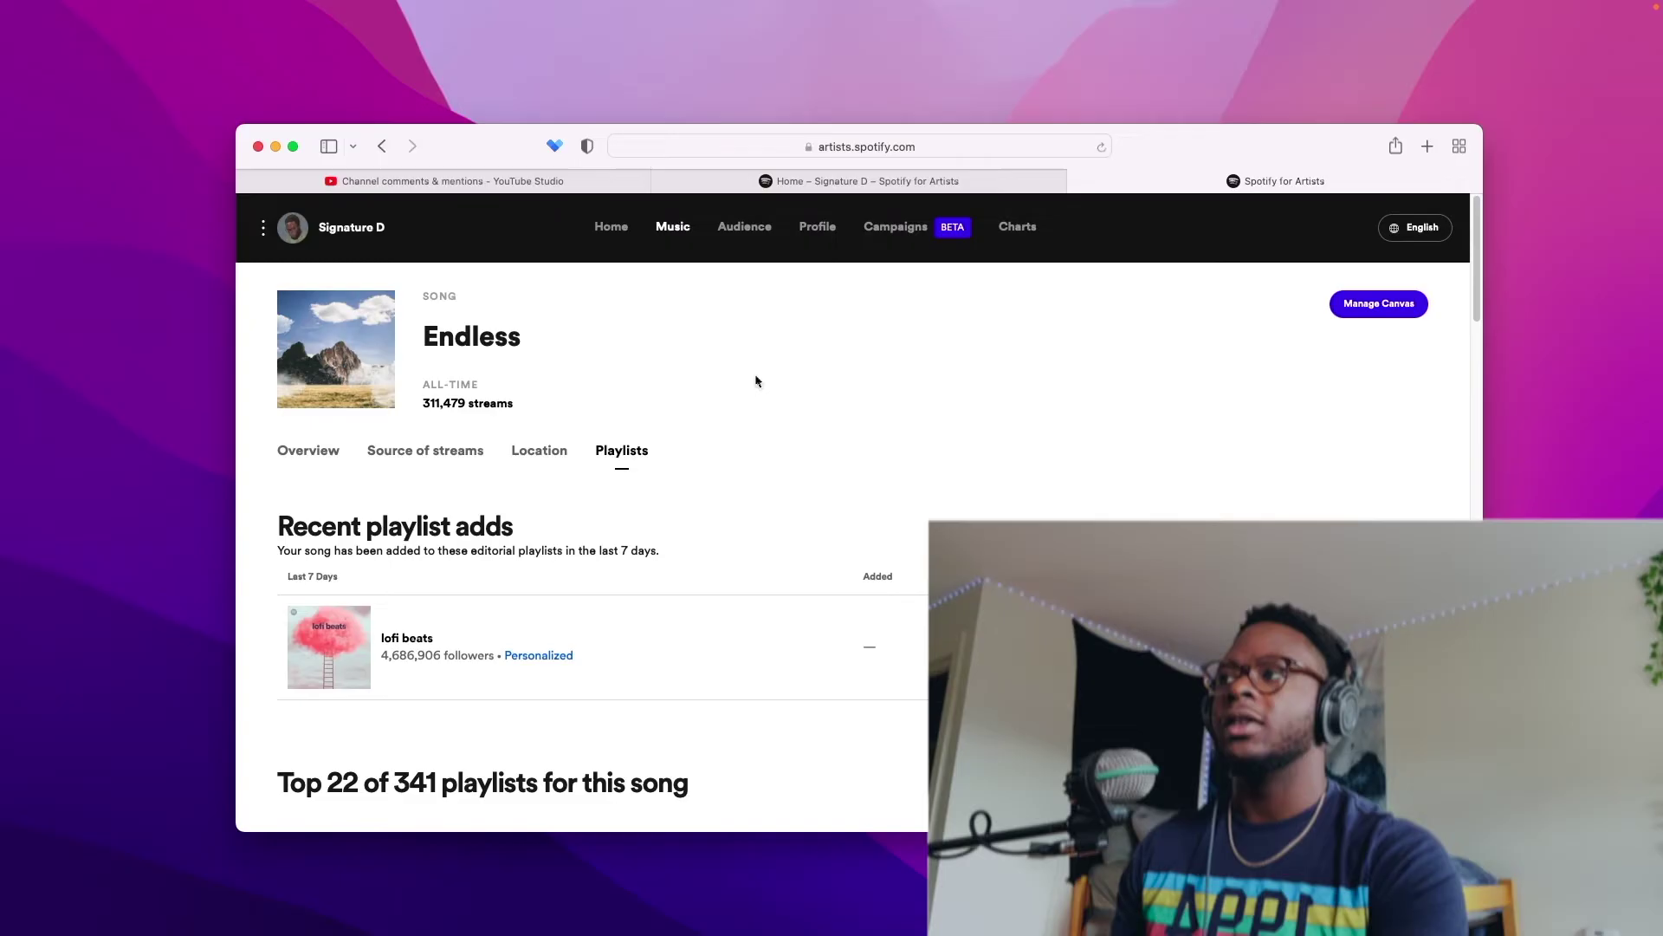
left_click(676, 228)
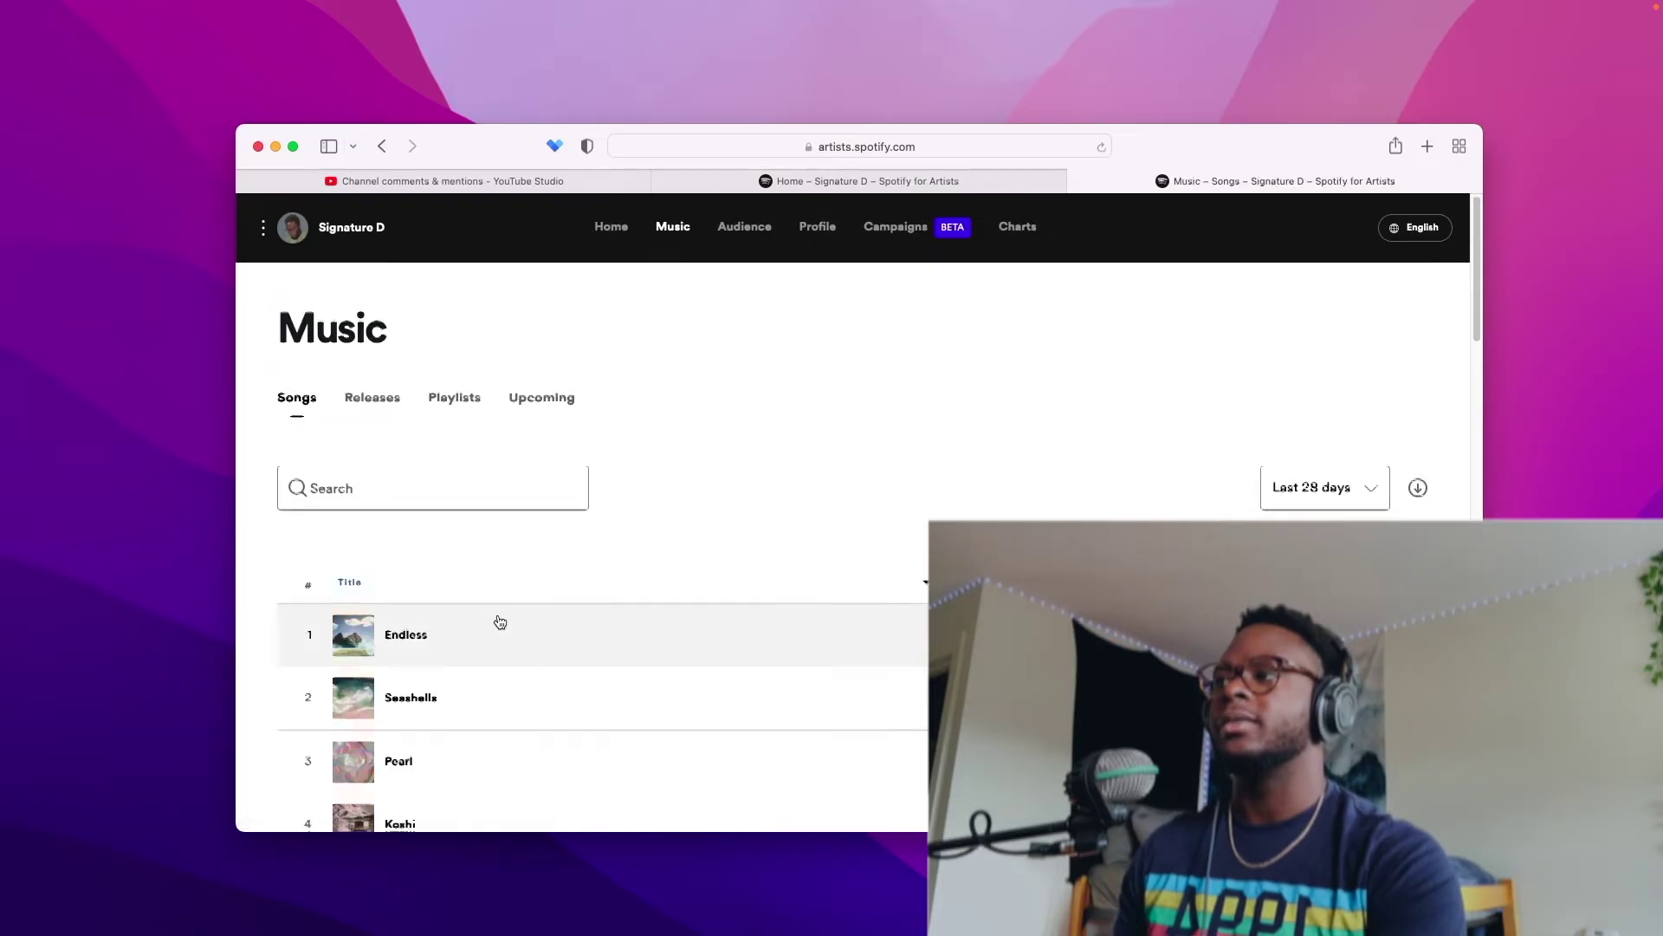
scroll(493, 619, "down", 5)
left_click(476, 532)
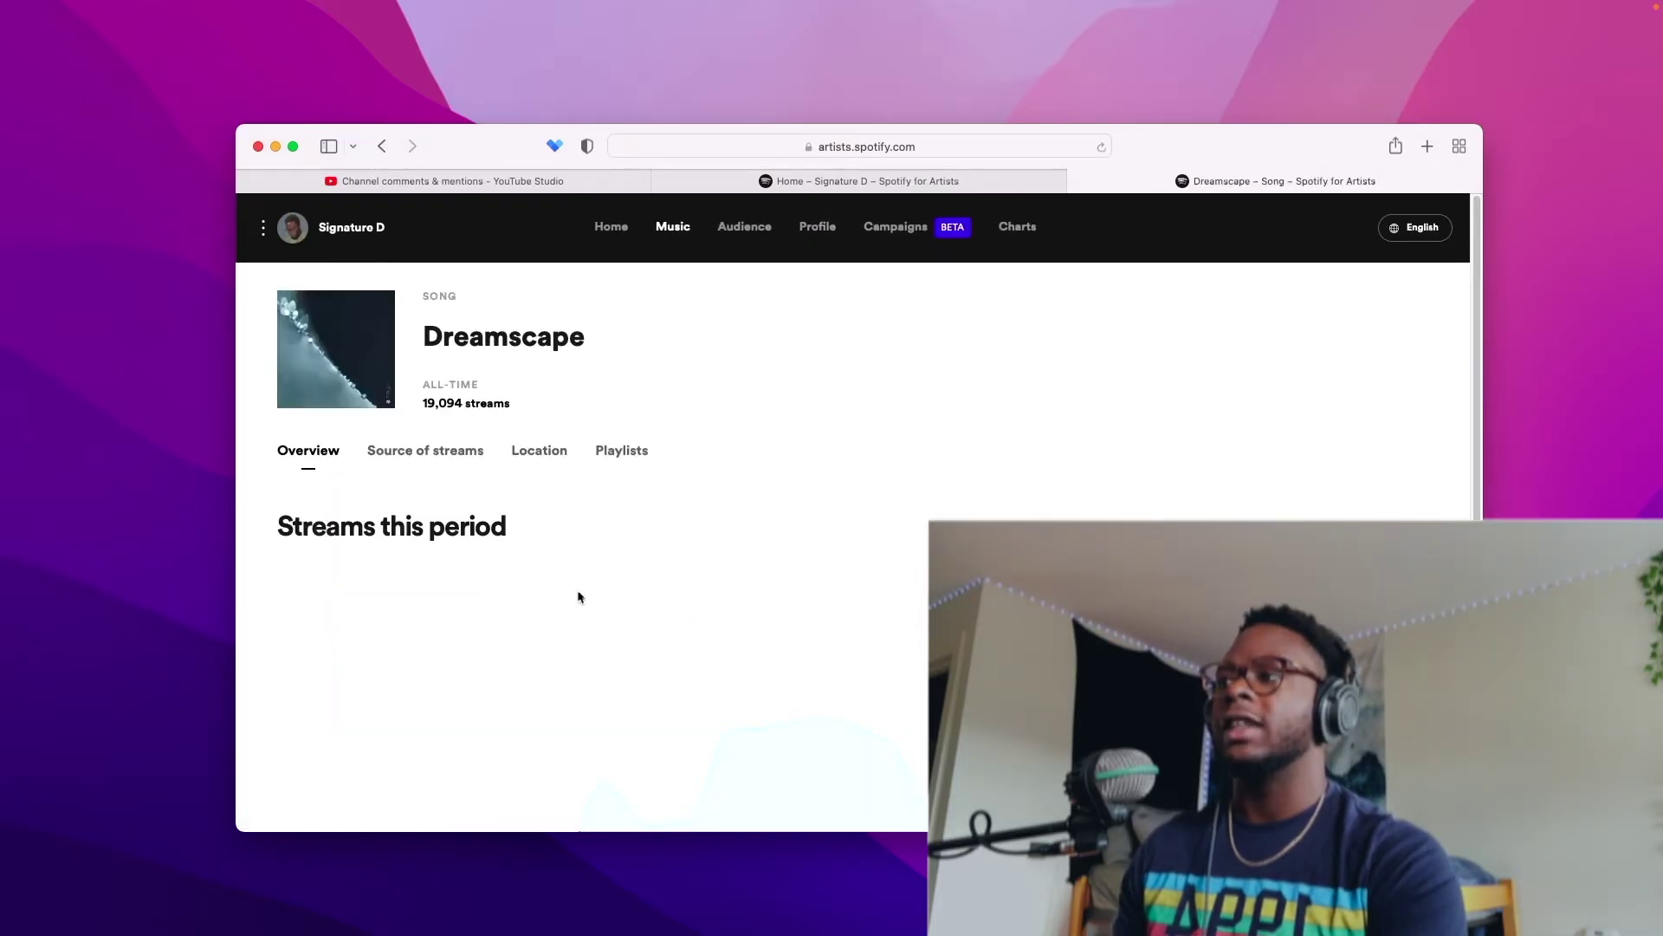
scroll(545, 537, "down", 3)
left_click(620, 352)
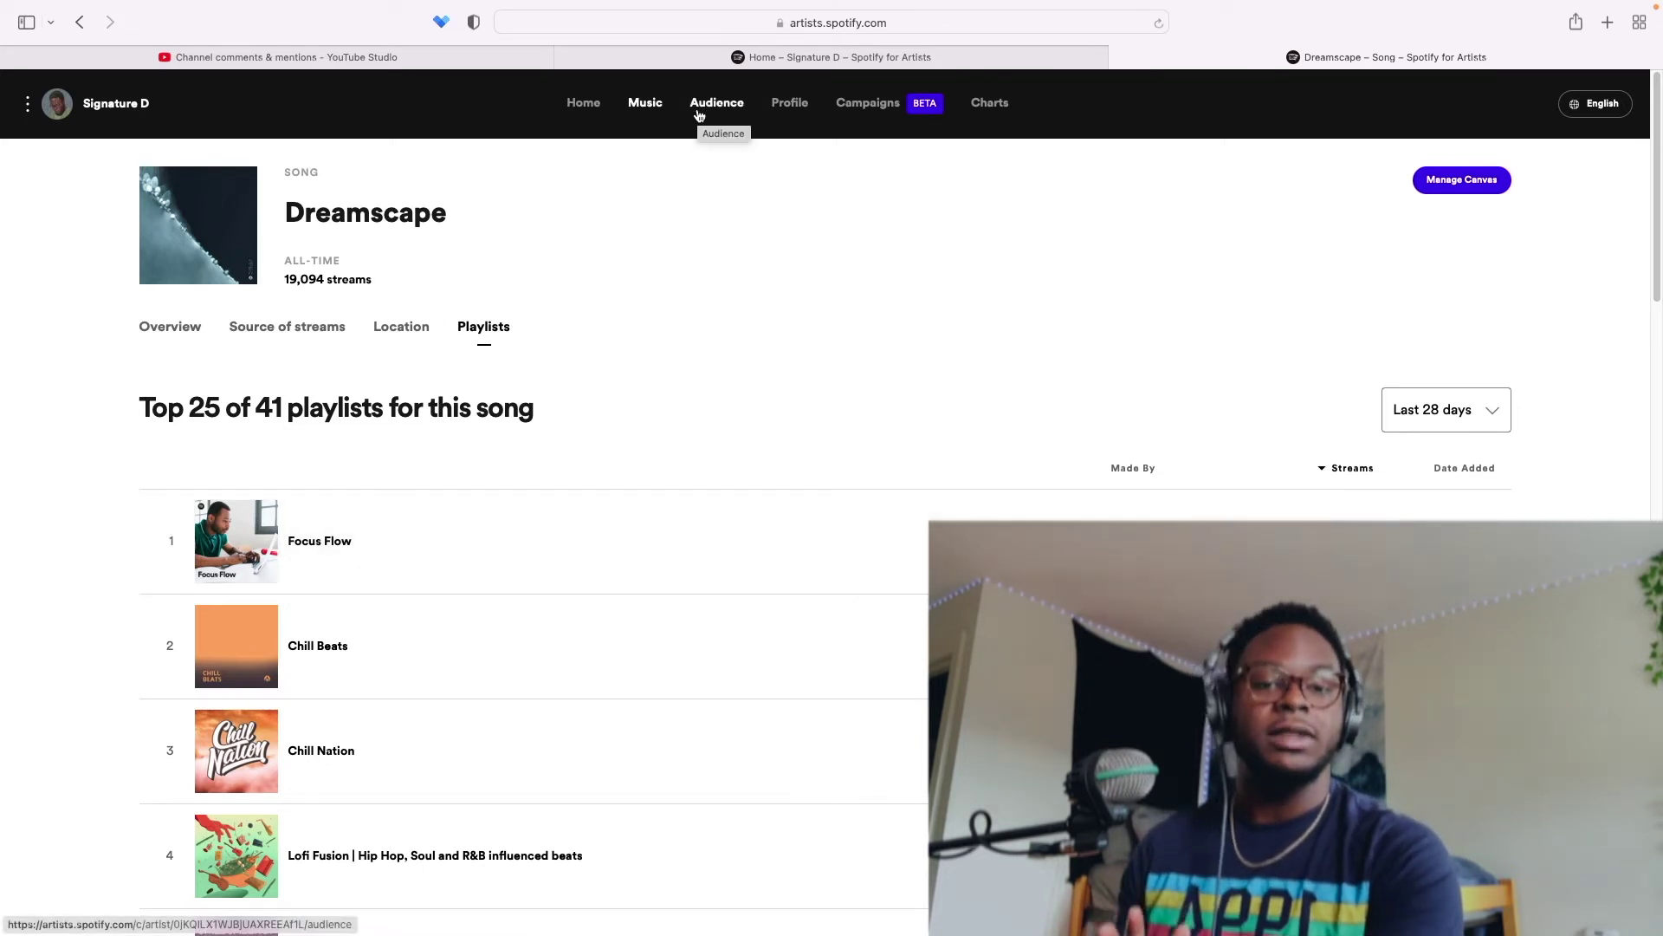
- From Home, start a new pitch and choose Eventually It Will
left_click(583, 102)
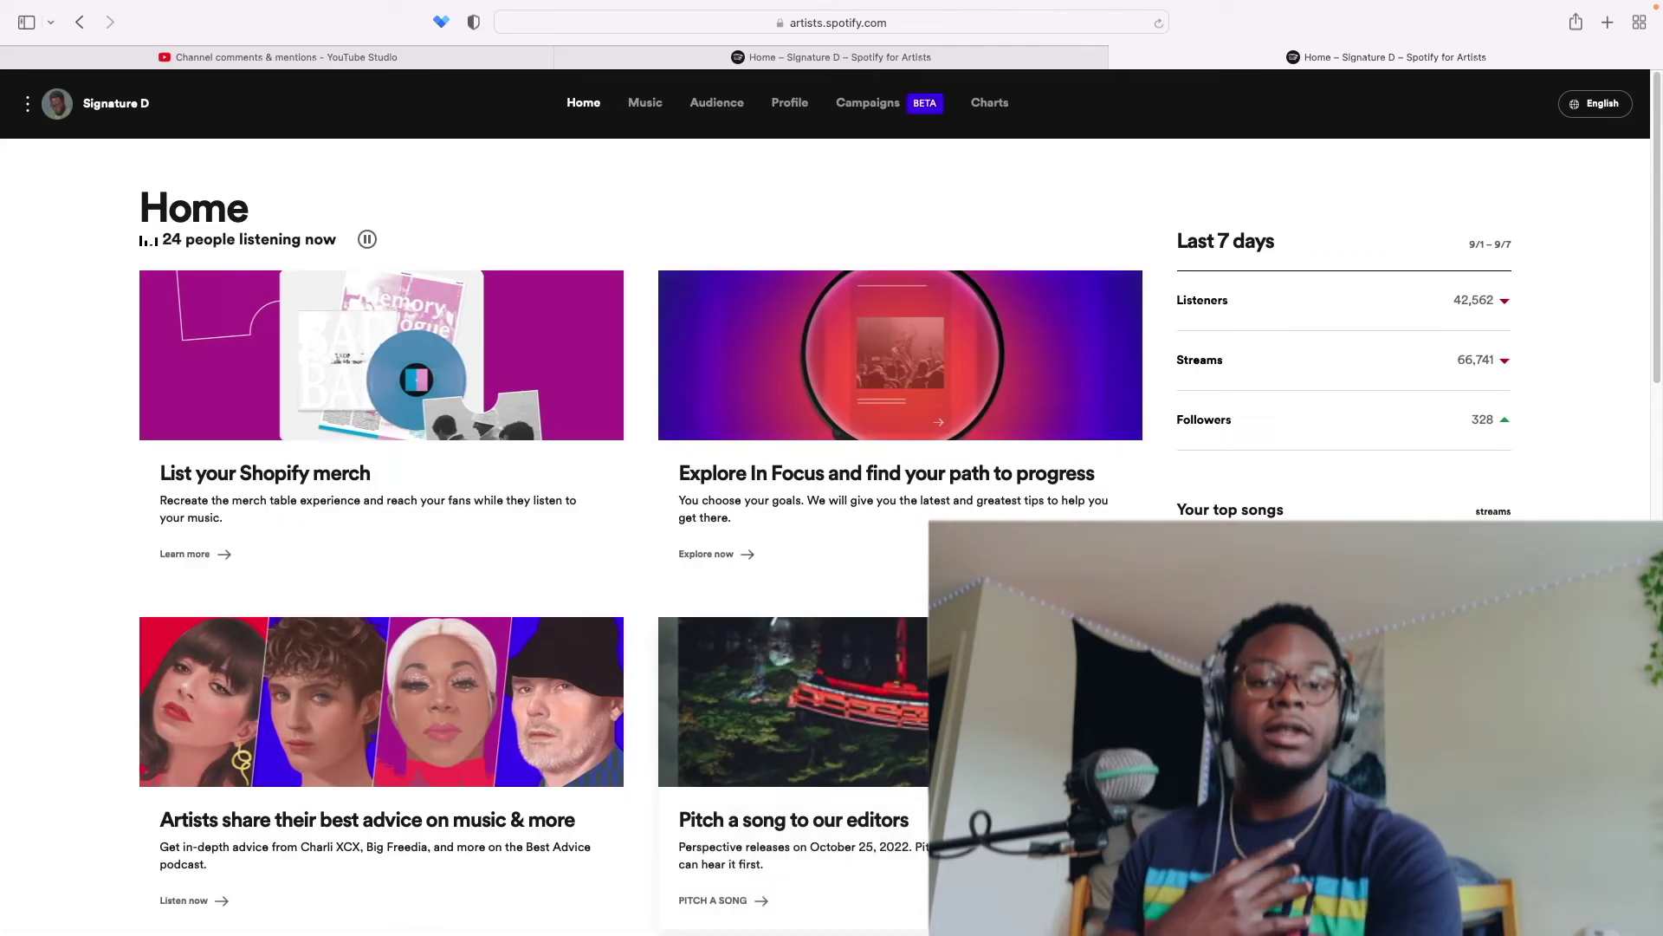
left_click(575, 301)
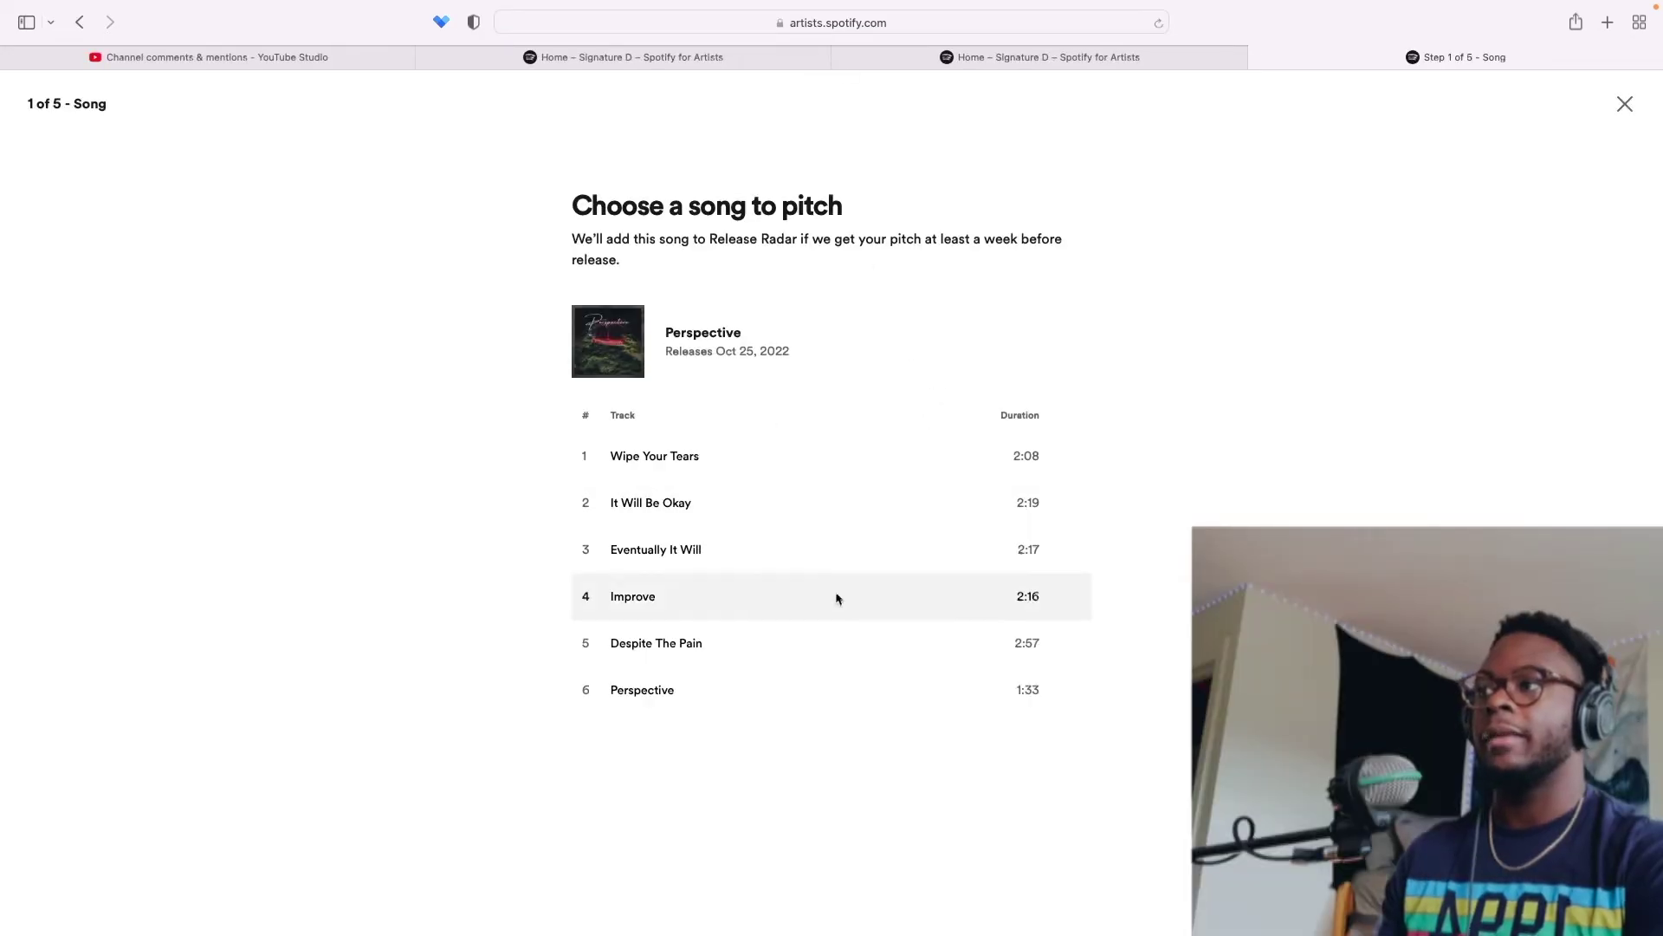
left_click(972, 548)
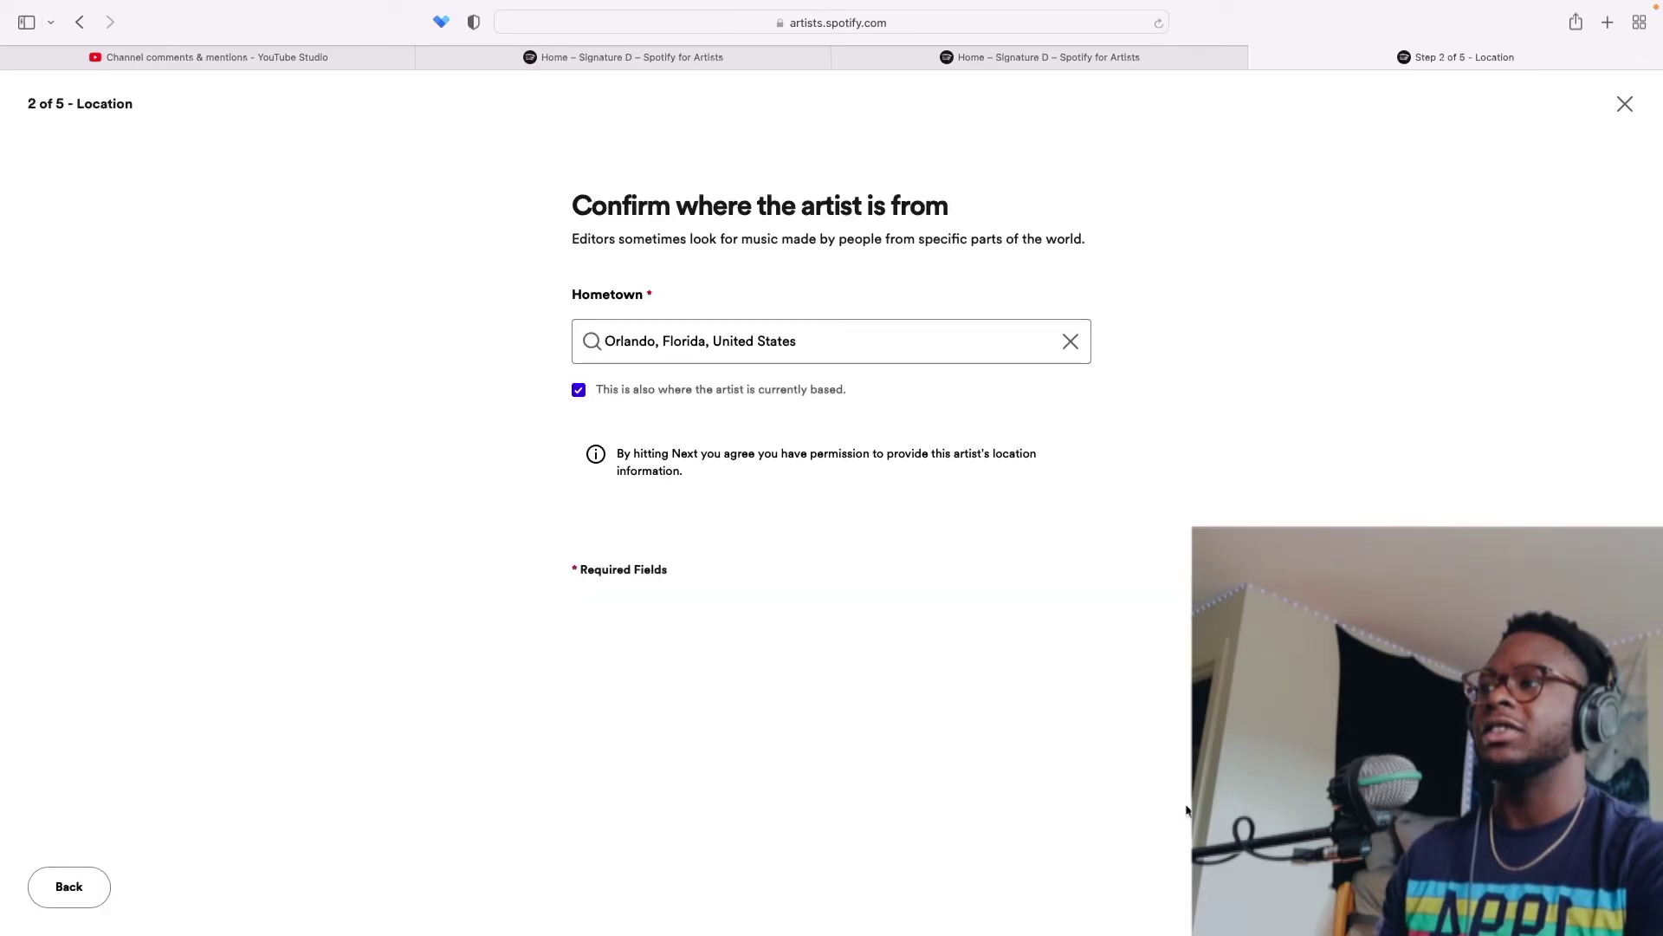
- Give a current location separate from the Port of Spain hometown and continue to Details
left_click(579, 390)
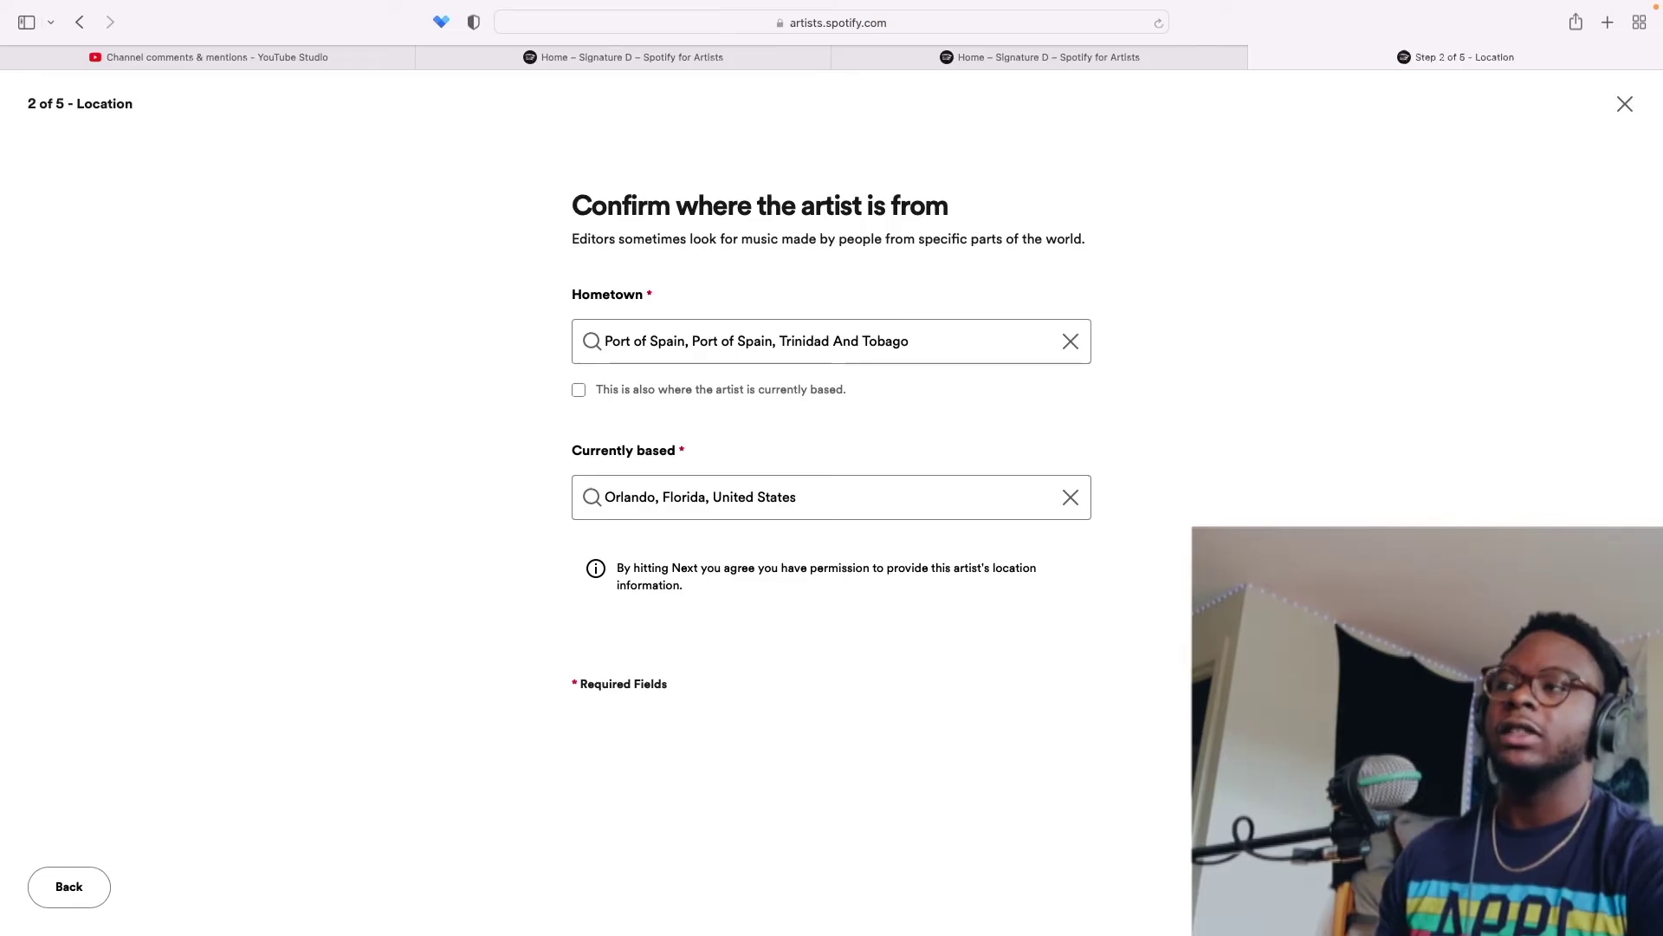
left_click(1586, 887)
- Add the Lo-Fi, Lo-Fi Beats and Lo-Fi Hip-Hop genres and choose None of these for culture
left_click(752, 452)
left_click(1125, 464)
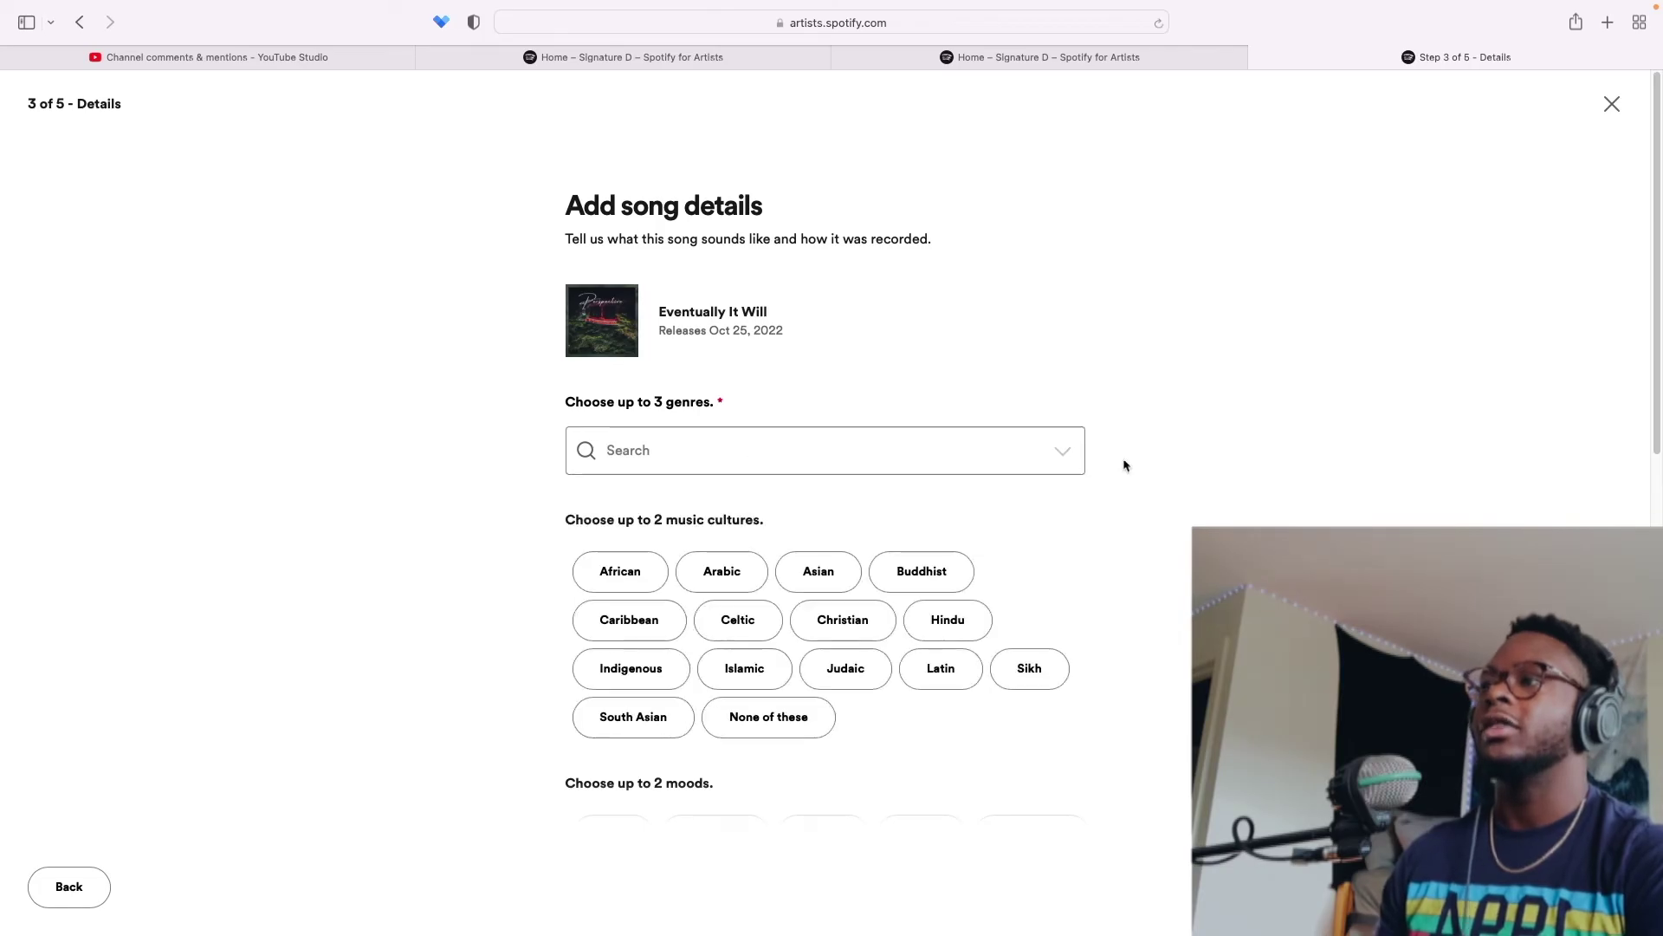
left_click(878, 436)
type("lofi")
key("BackSpace")
key("BackSpace")
key("BackSpace")
key("BackSpace")
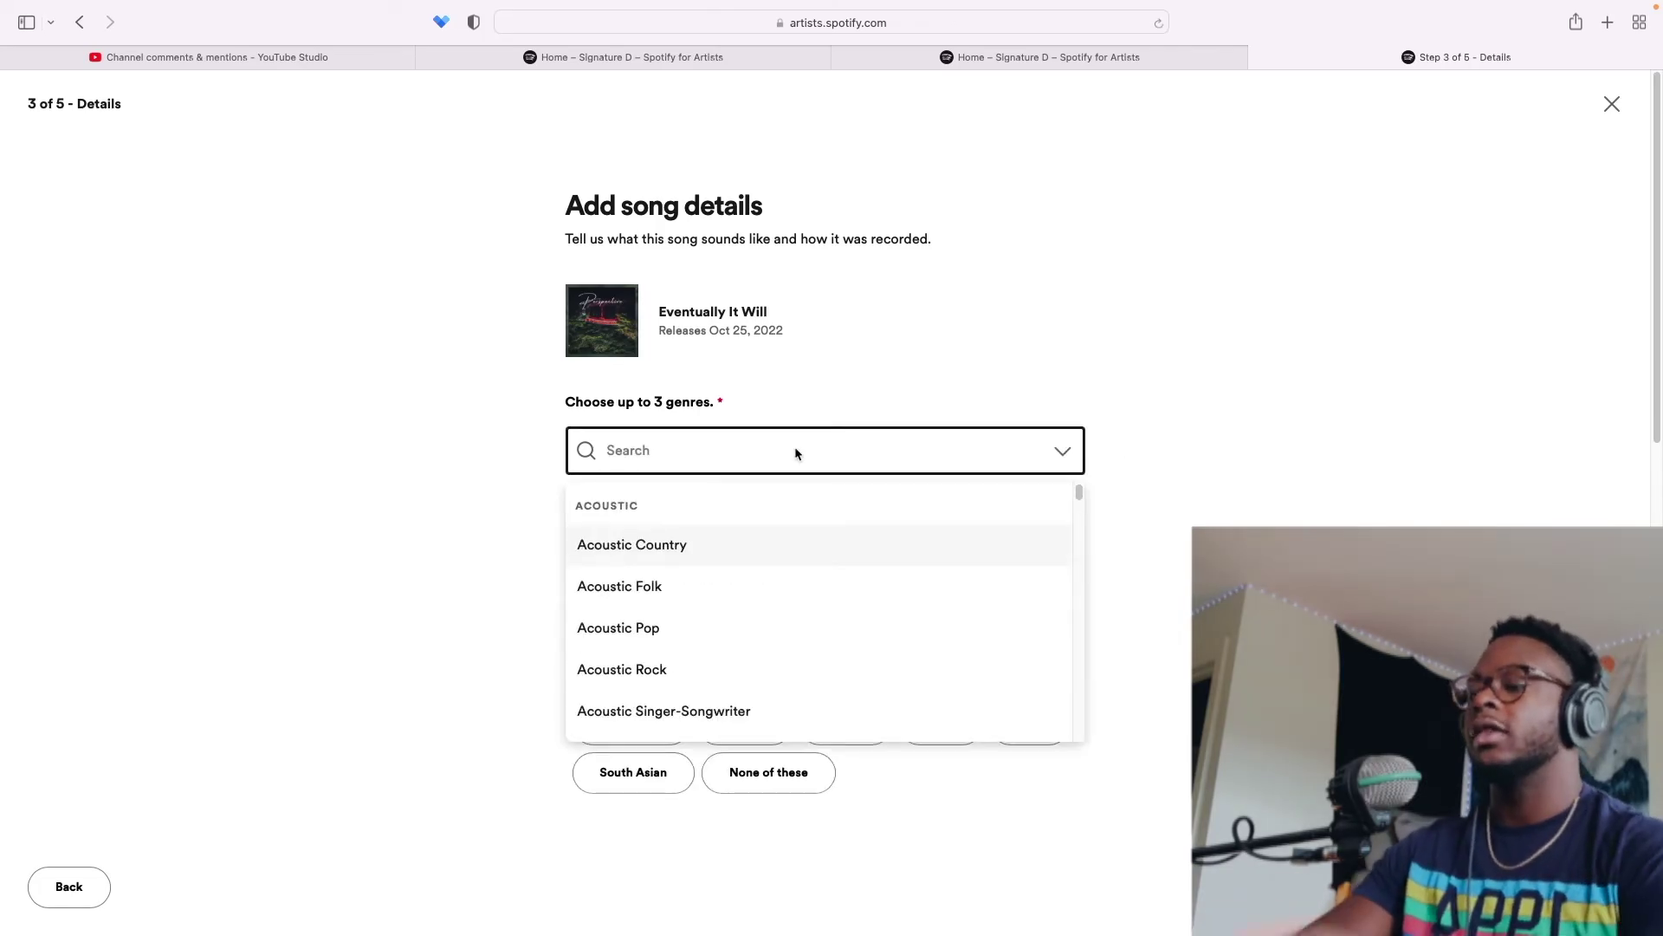
type("lo")
left_click(798, 541)
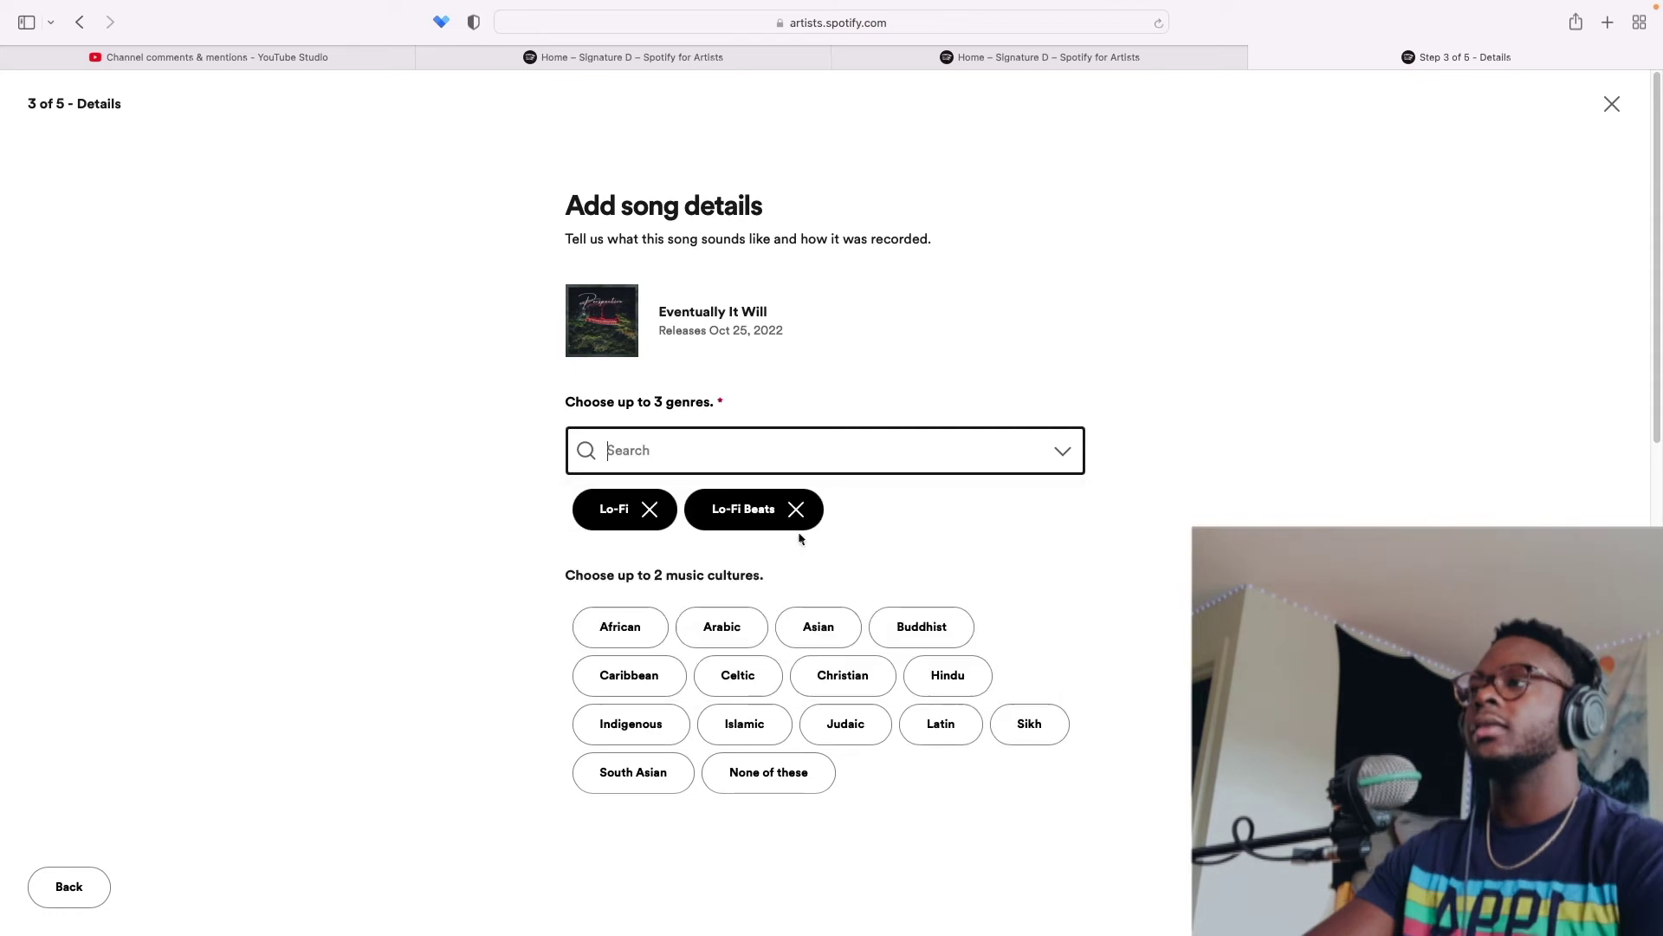
left_click(827, 447)
type("lo")
scroll(727, 531, "down", 2)
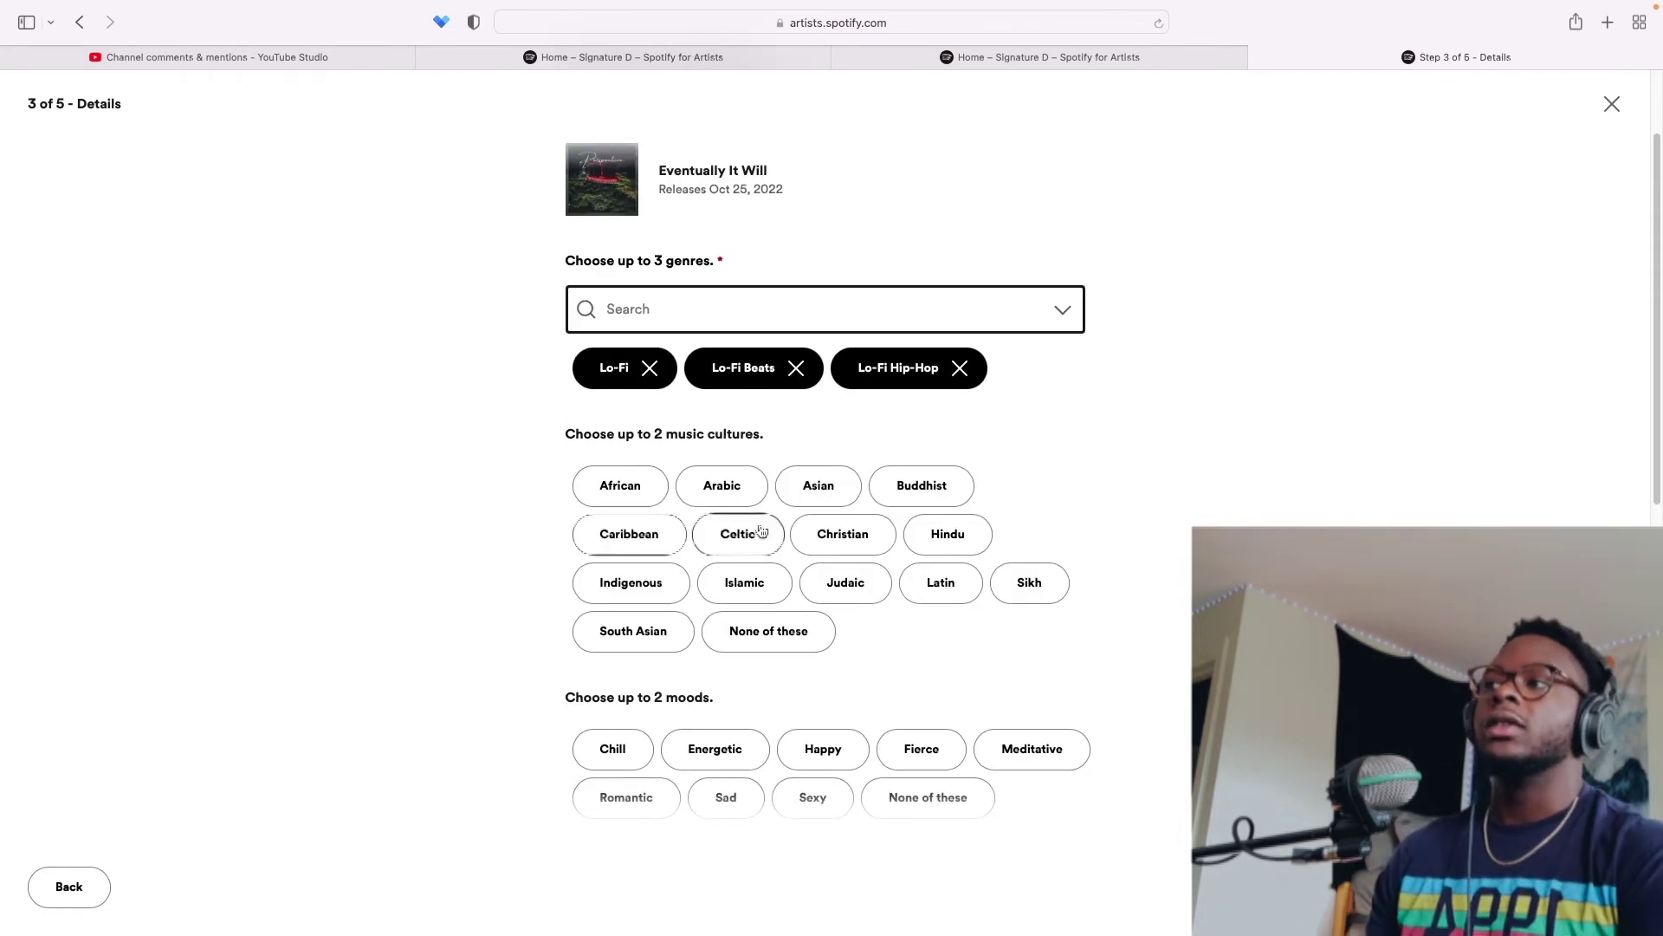
left_click(775, 636)
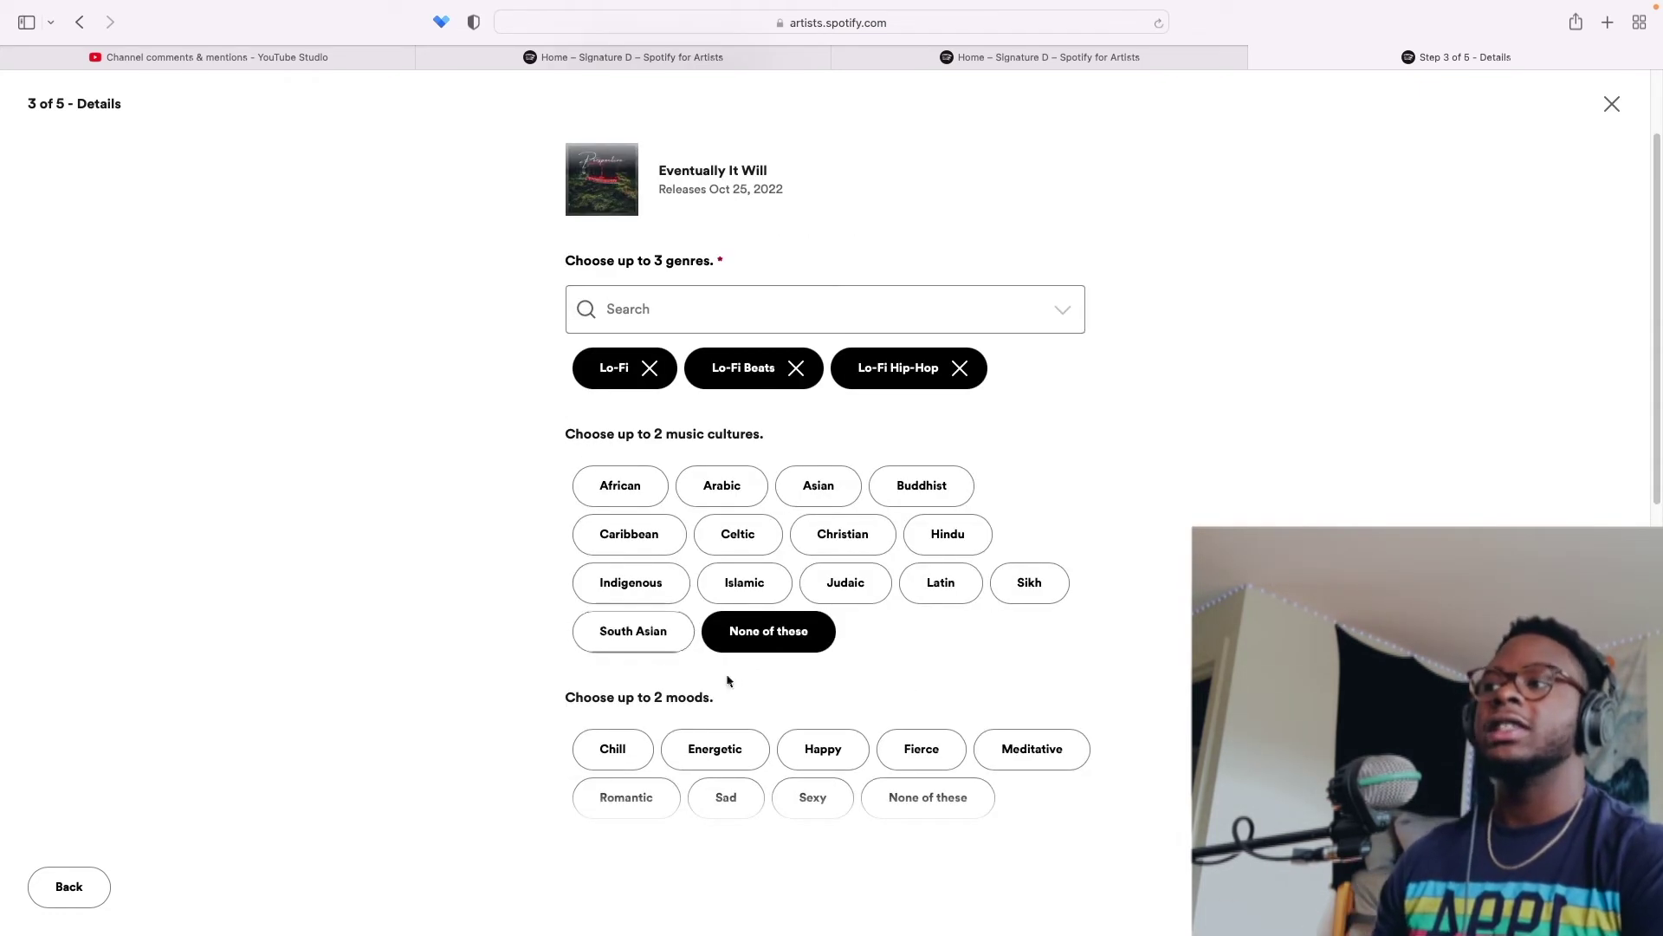
- Settle the moods on Chill and Romantic
scroll(728, 679, "down", 3)
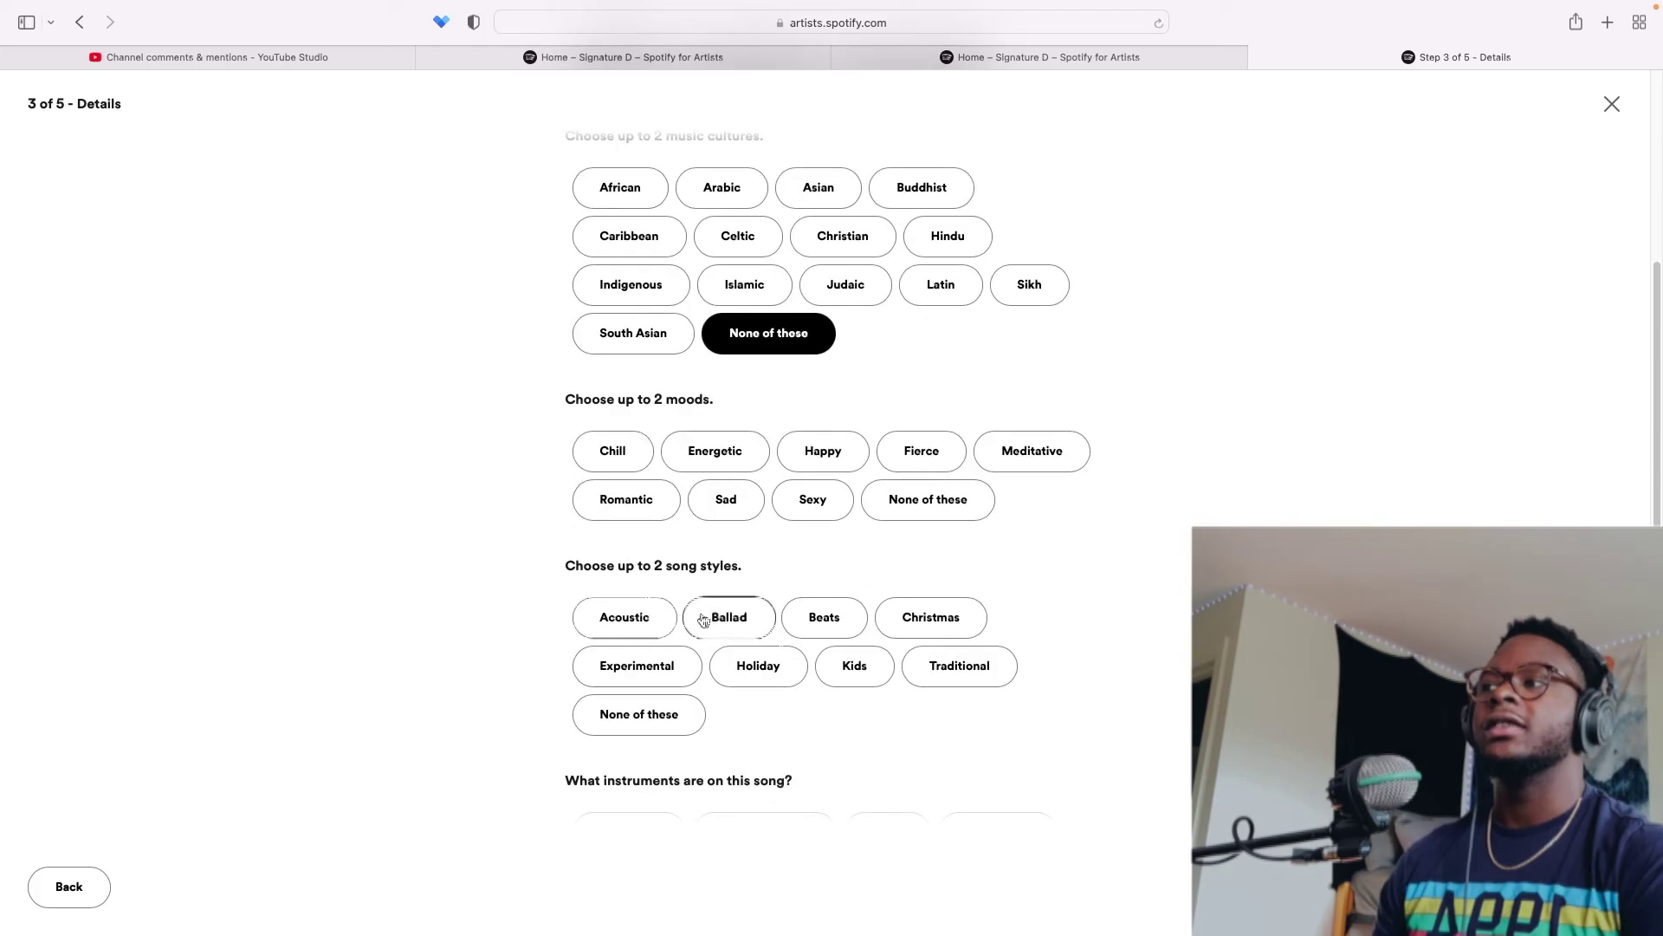
left_click(611, 451)
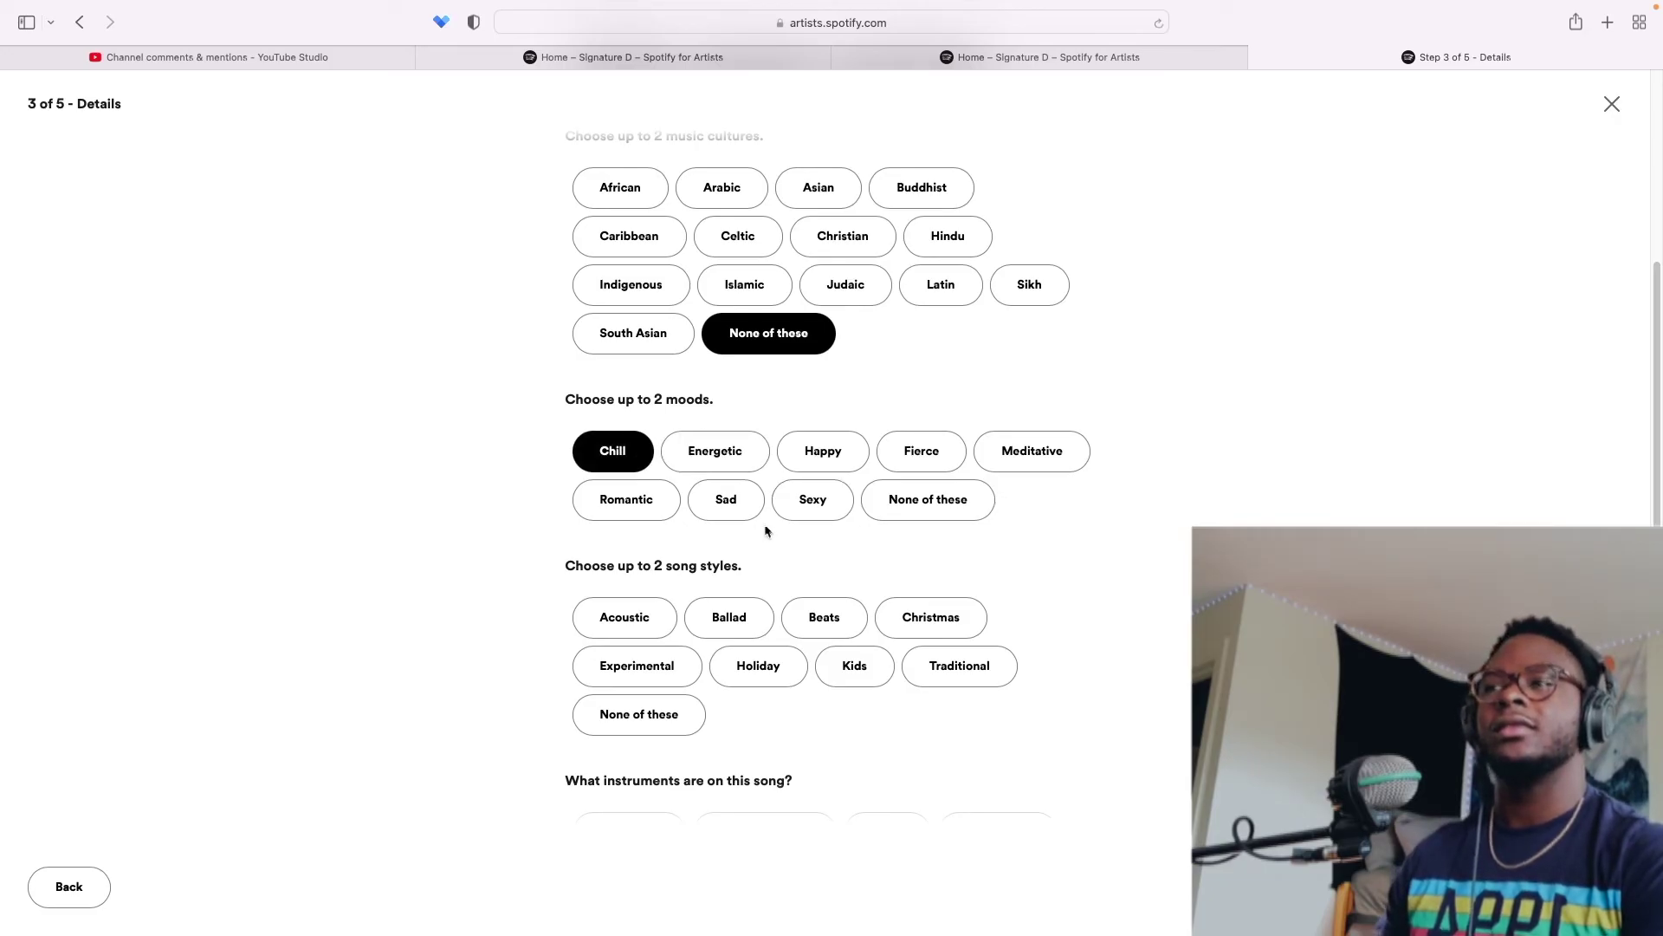
left_click(1037, 465)
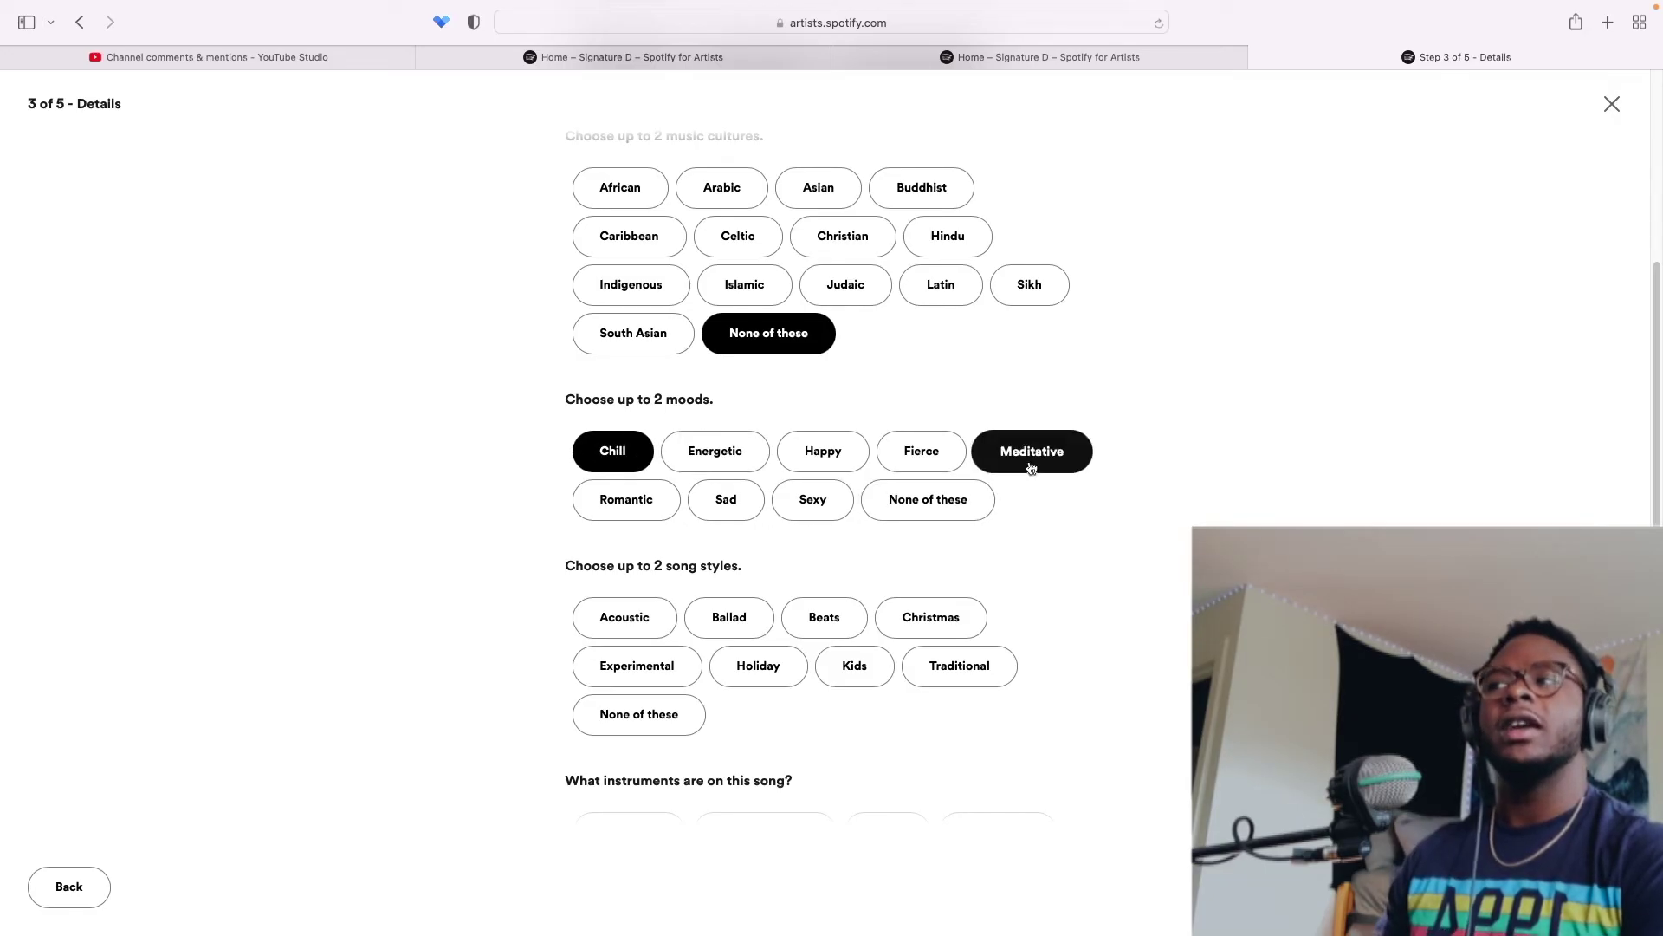
left_click(1037, 465)
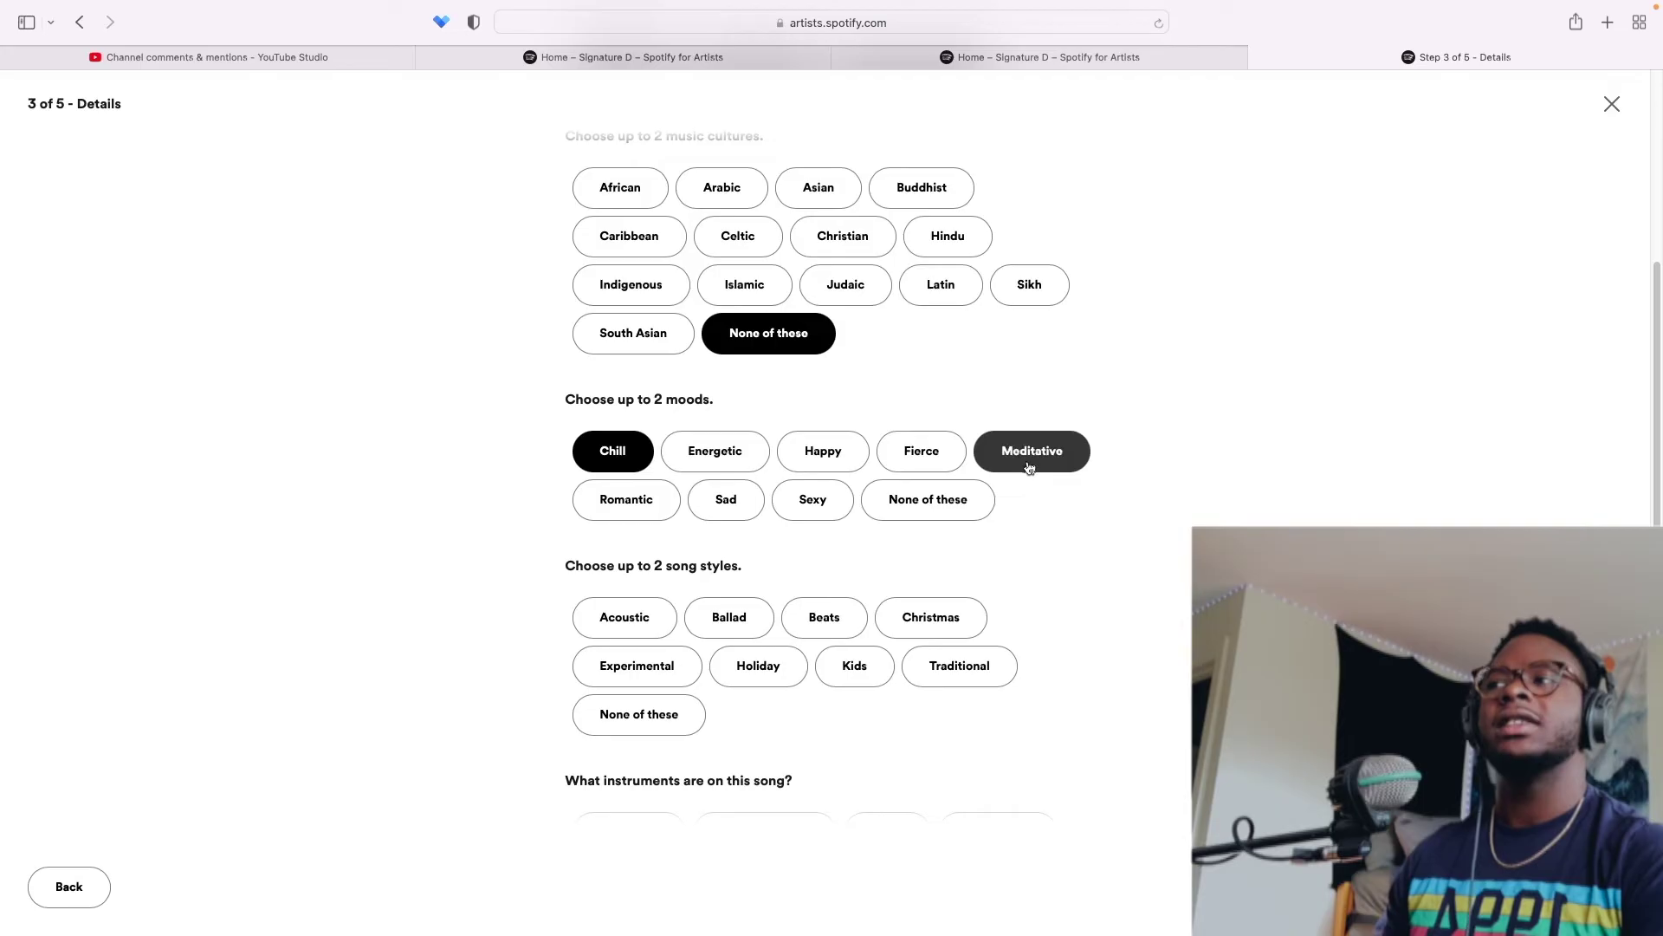
left_click(651, 513)
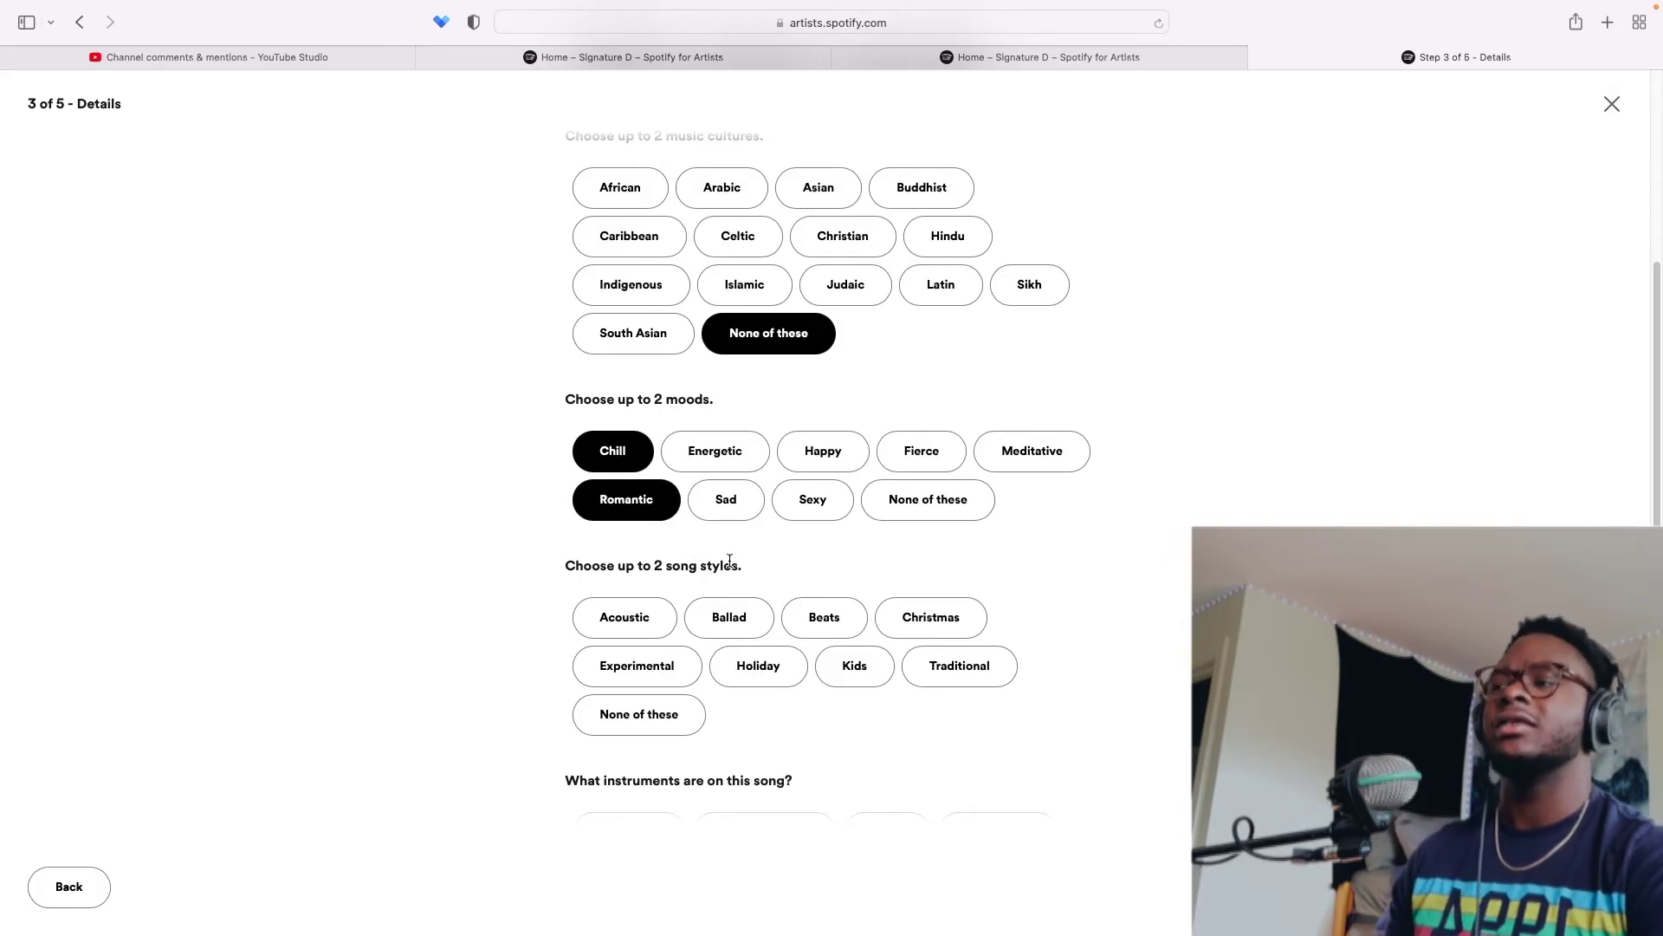
left_click(855, 454)
left_click(612, 453)
left_click(623, 507)
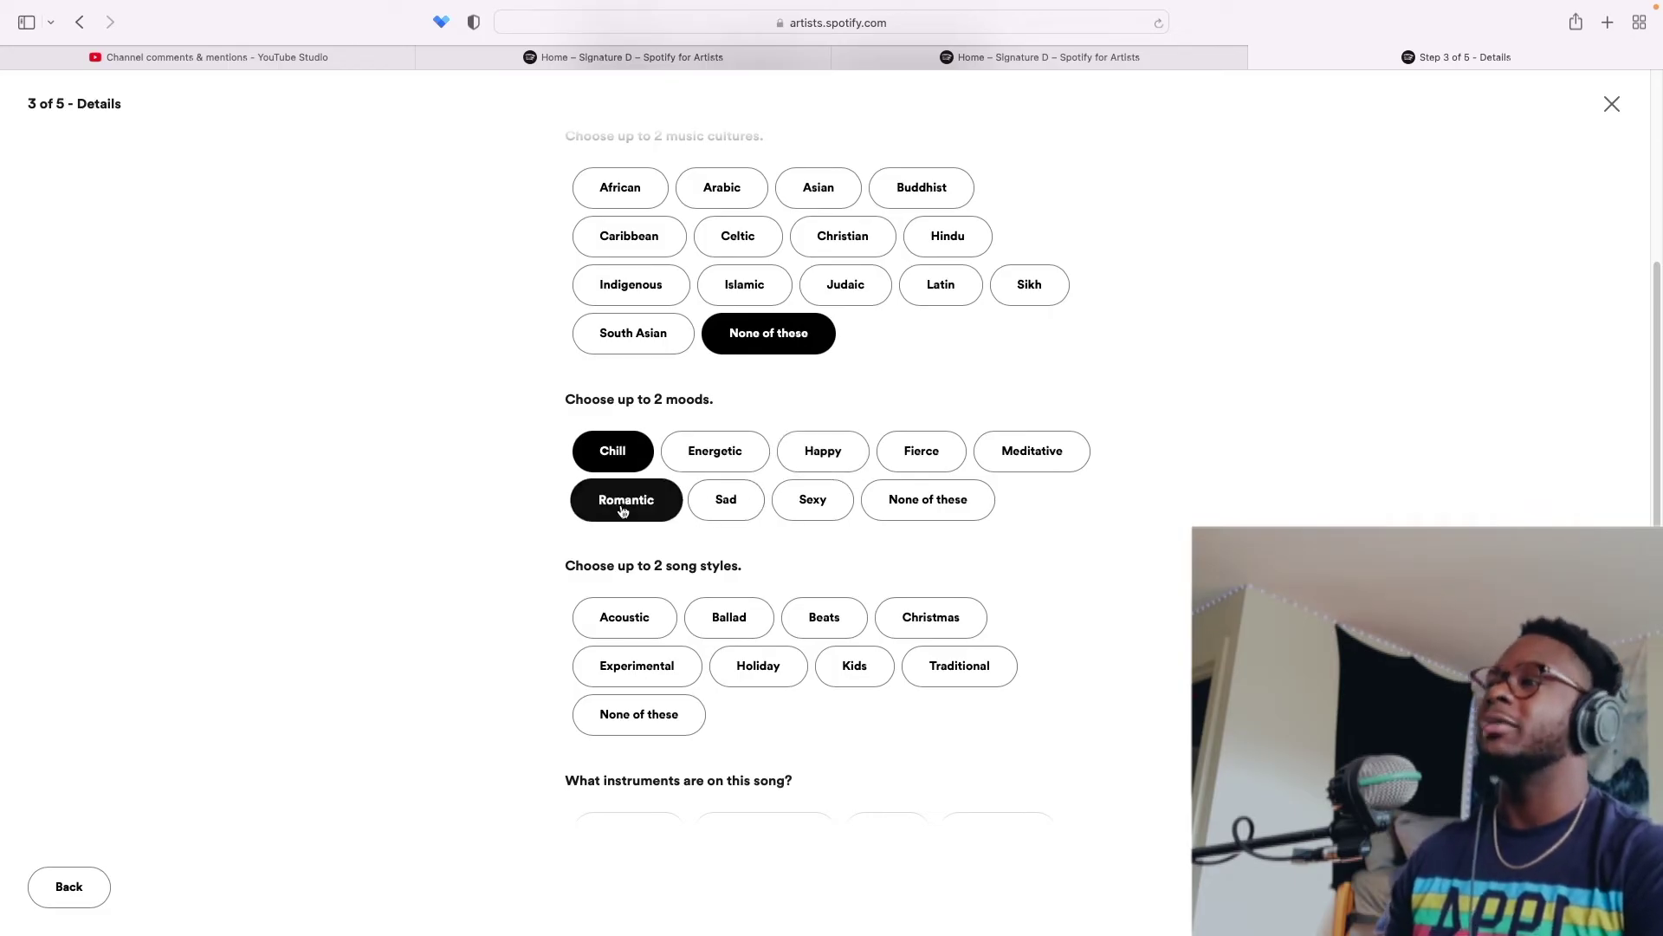
left_click(822, 452)
left_click(613, 453)
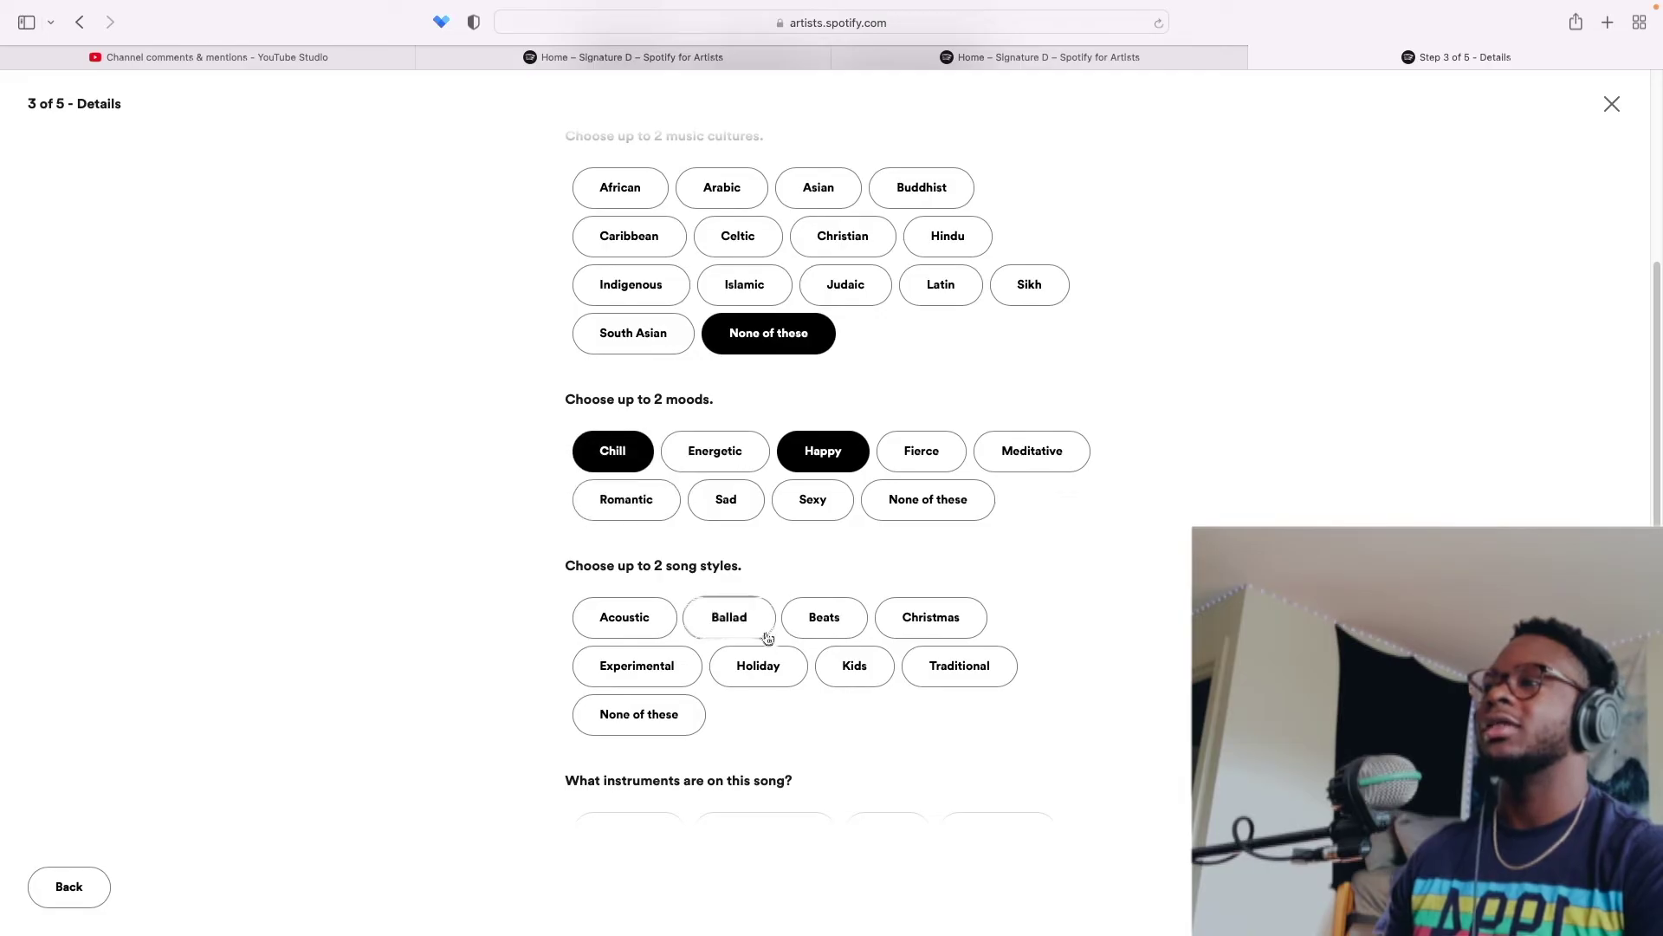
left_click(819, 455)
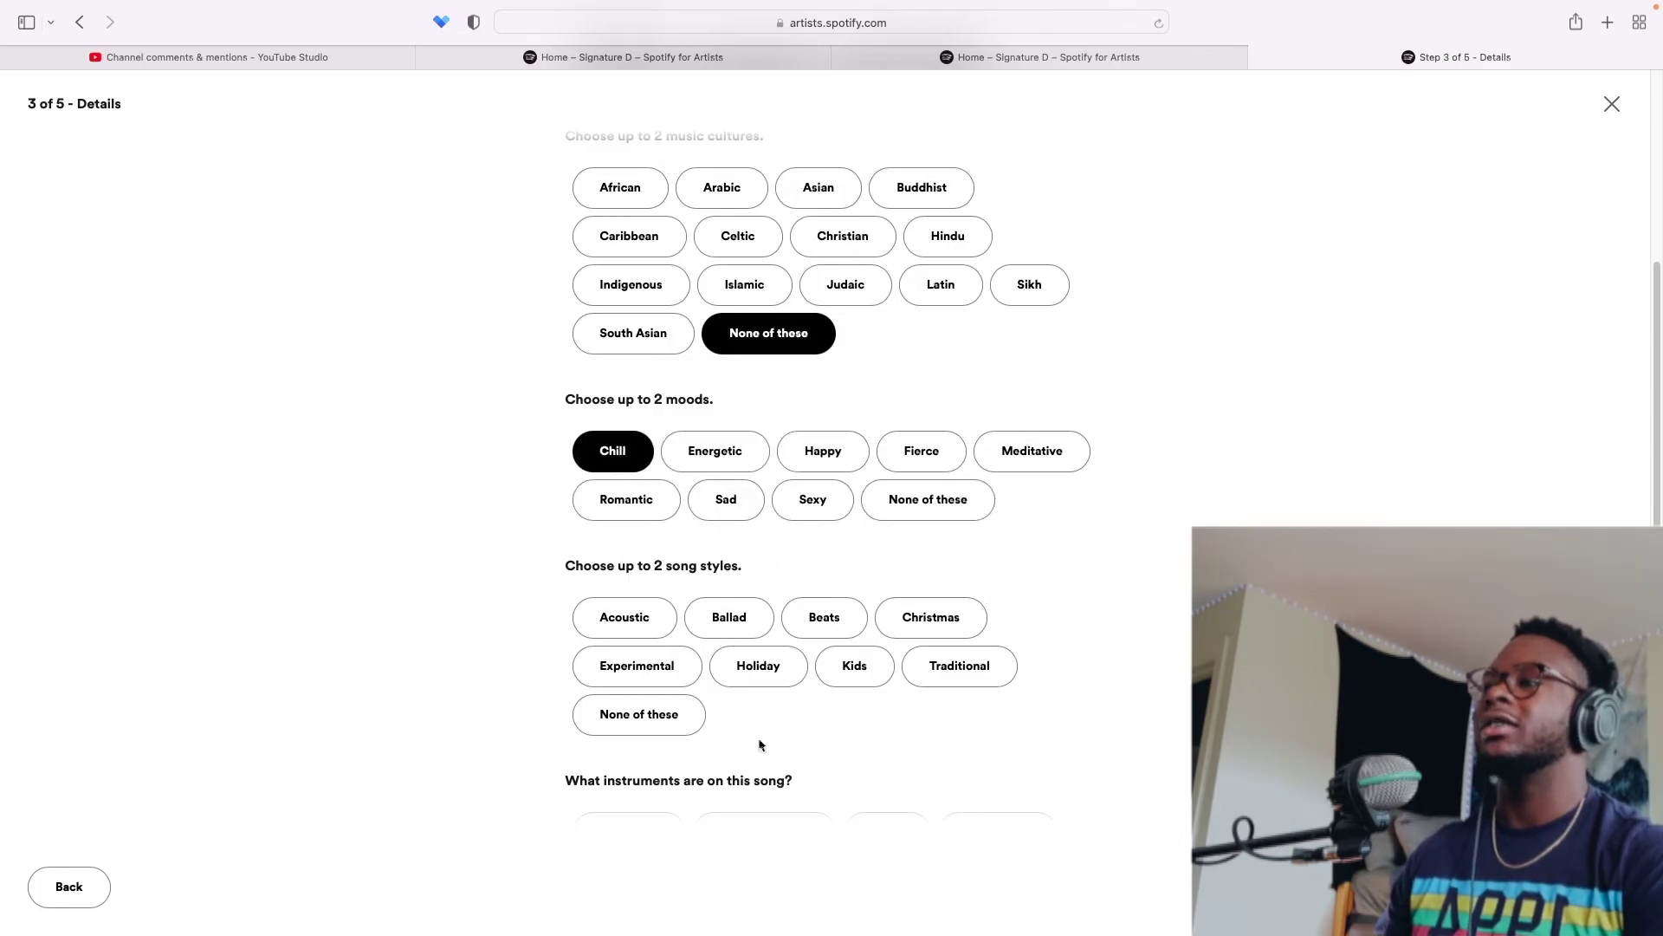
left_click(646, 508)
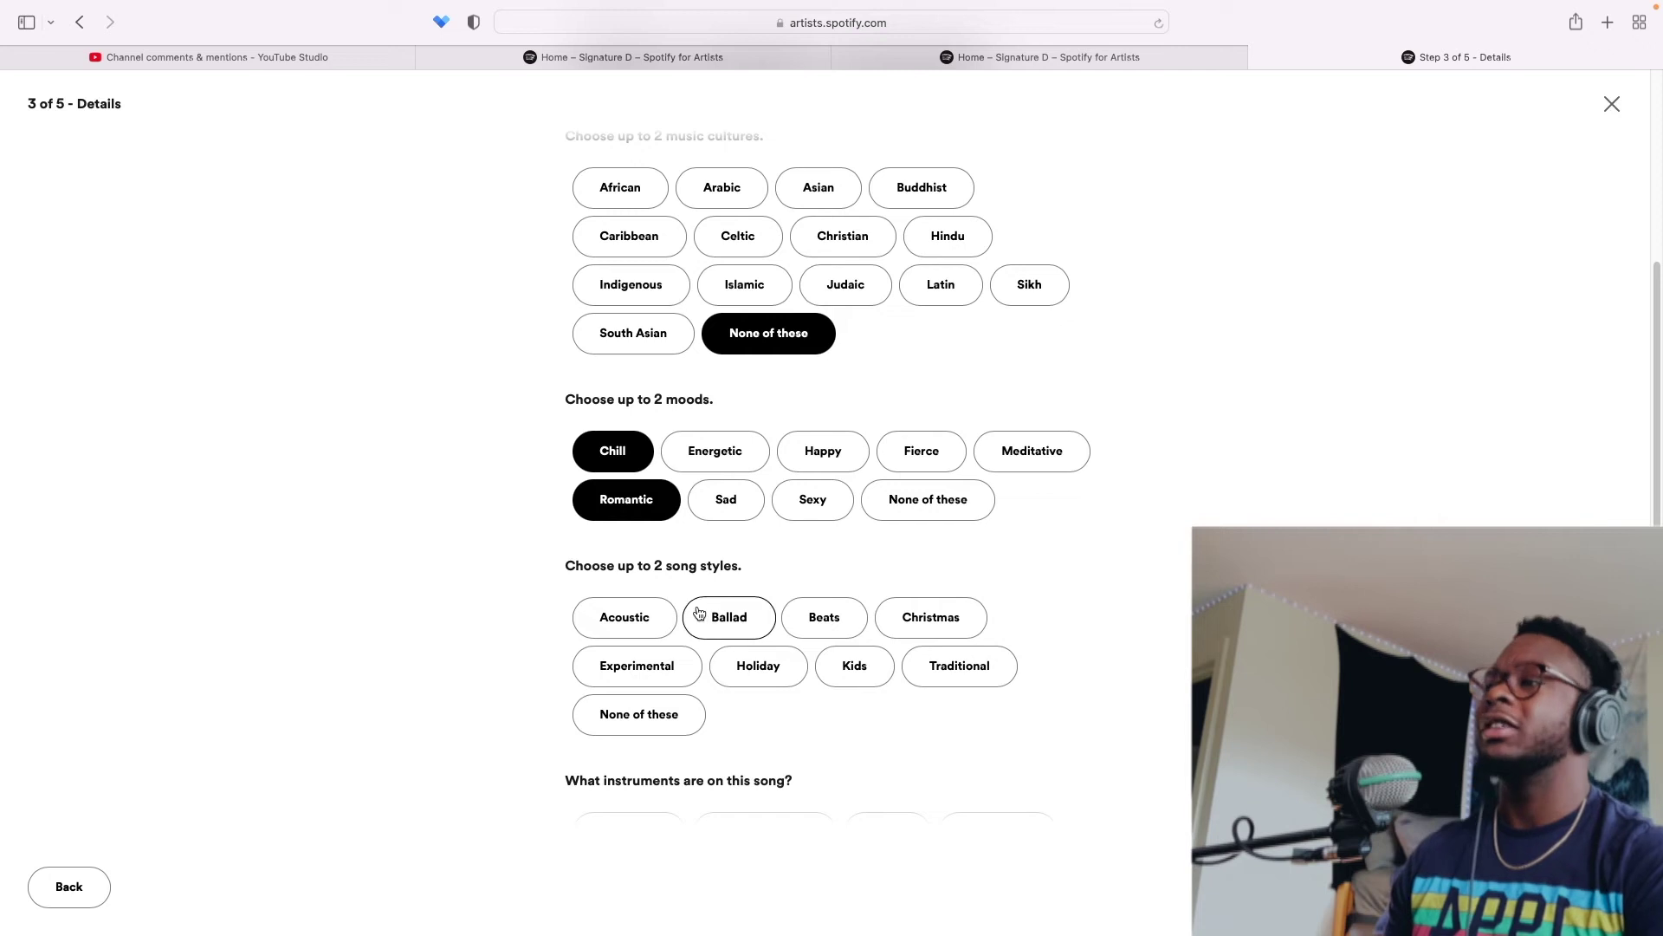
- Tag Electric and Bass Guitar; mark it not a cover or remix, studio-recorded, instrumental
scroll(698, 615, "down", 3)
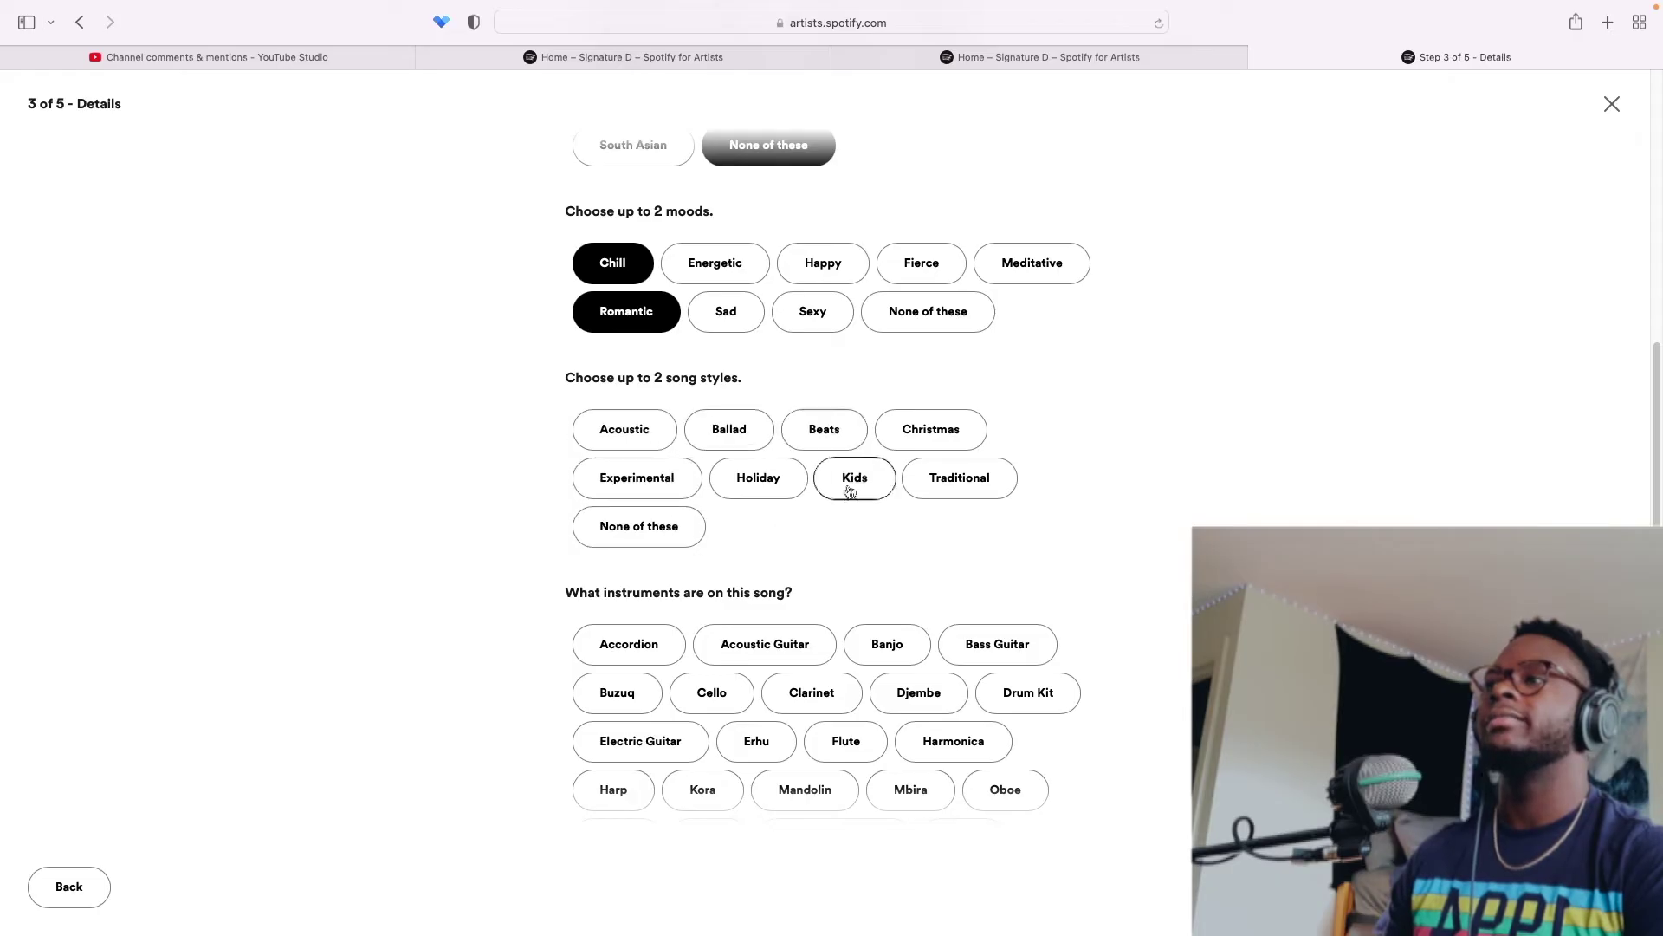
scroll(720, 362, "down", 4)
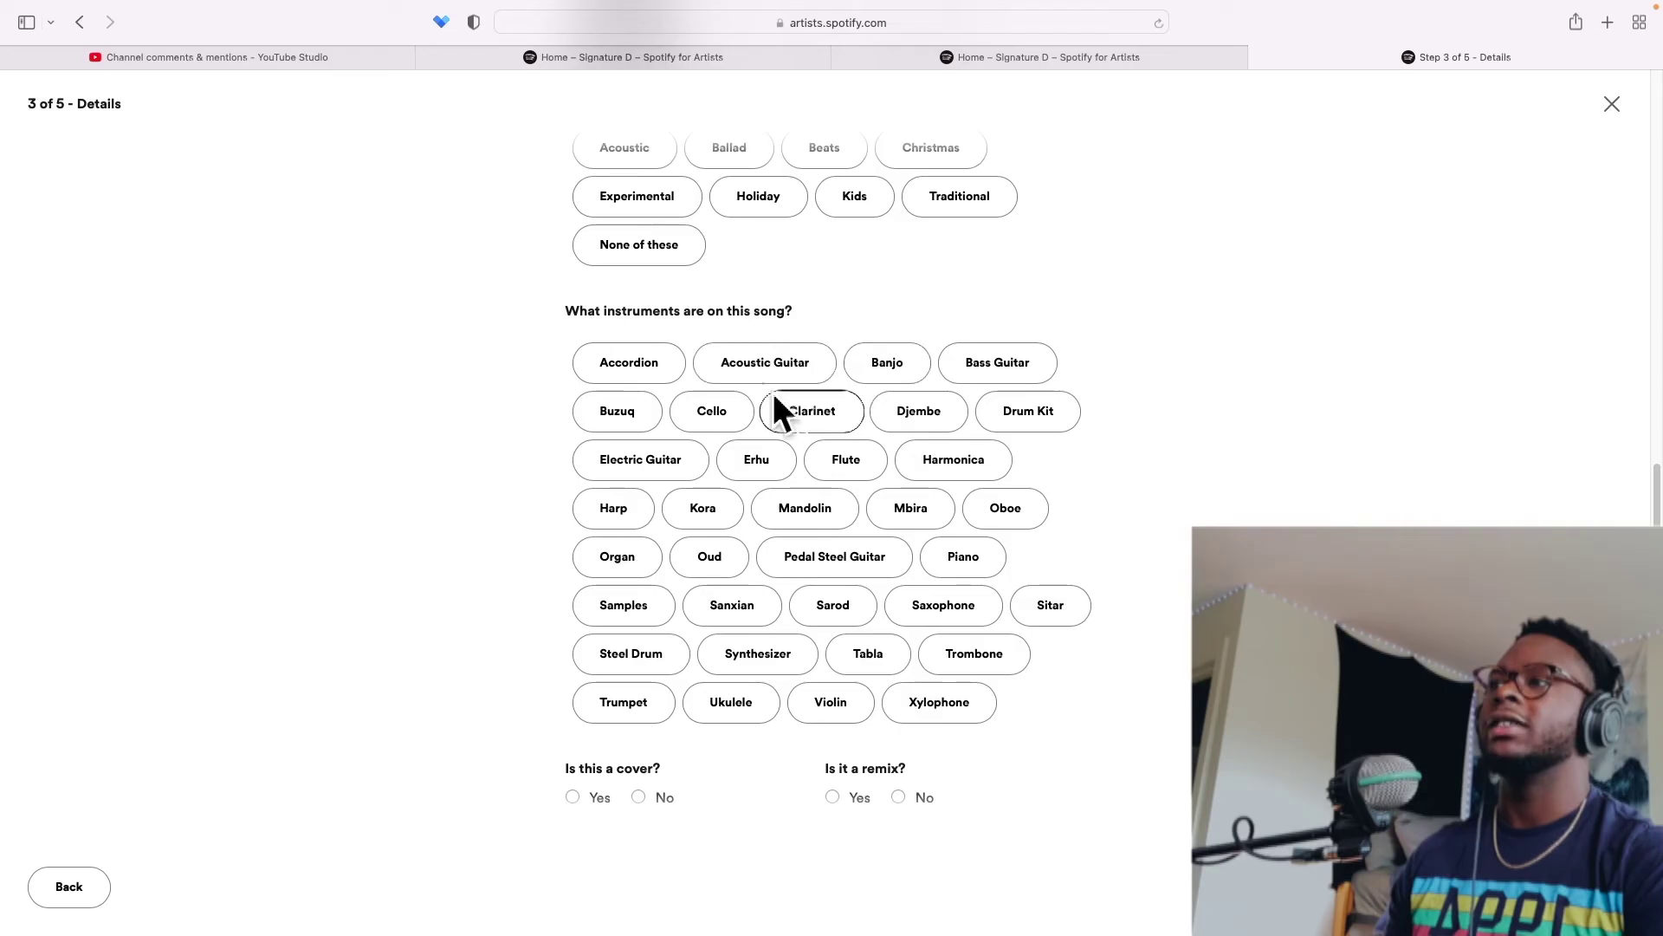
left_click(662, 459)
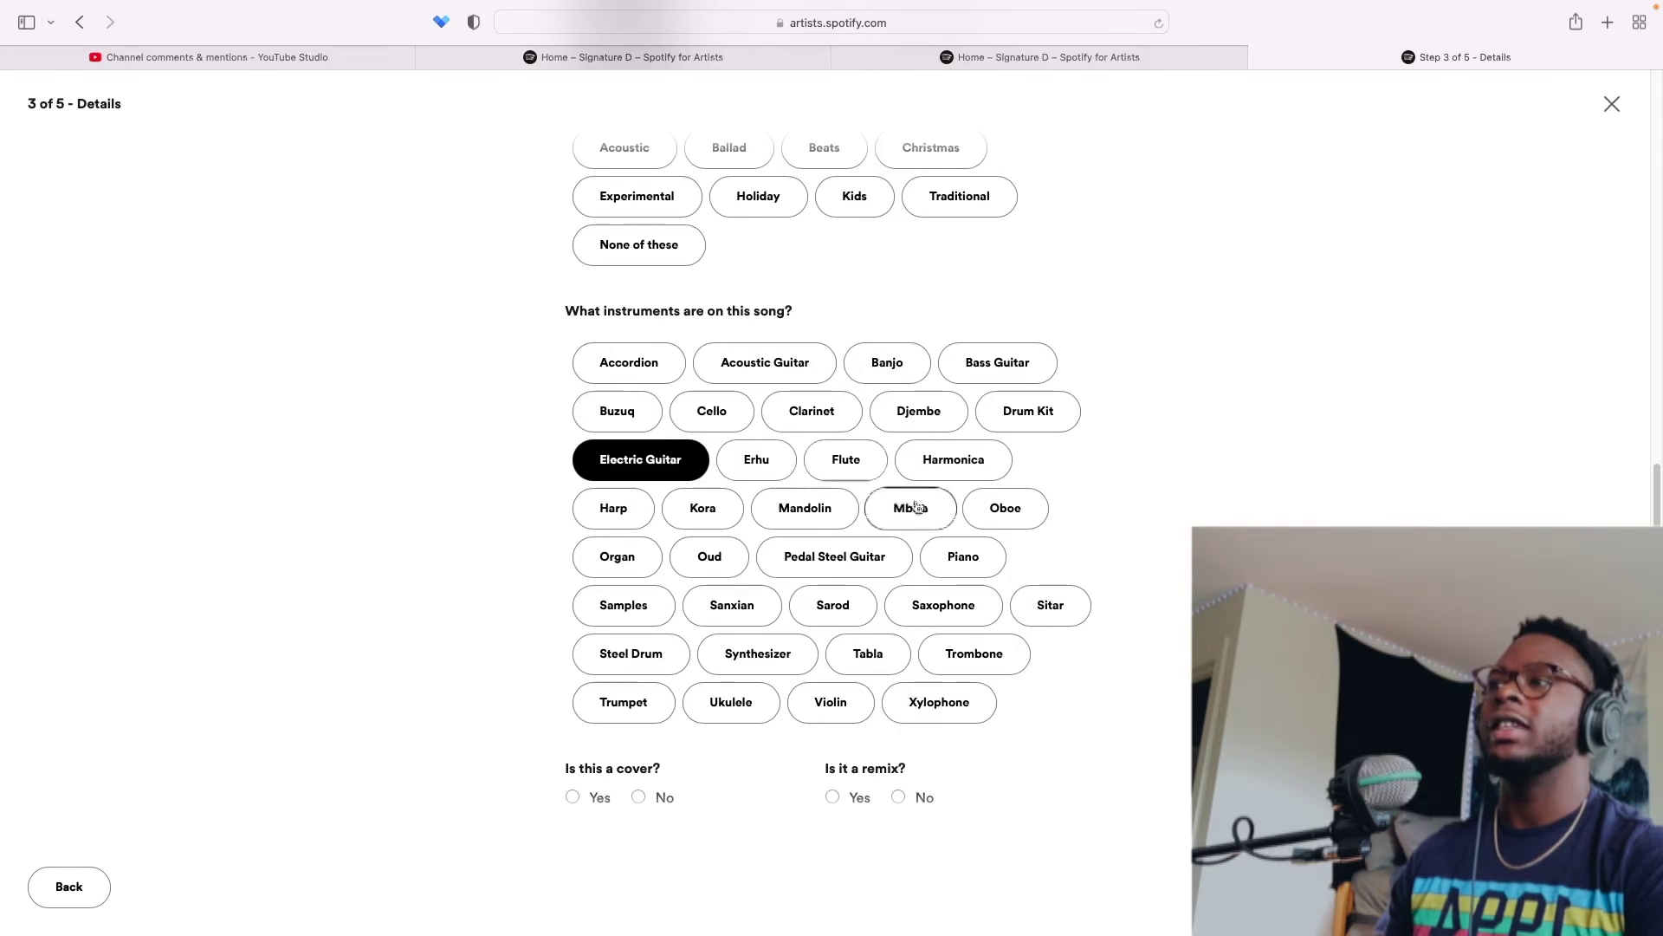
left_click(991, 386)
scroll(823, 433, "down", 3)
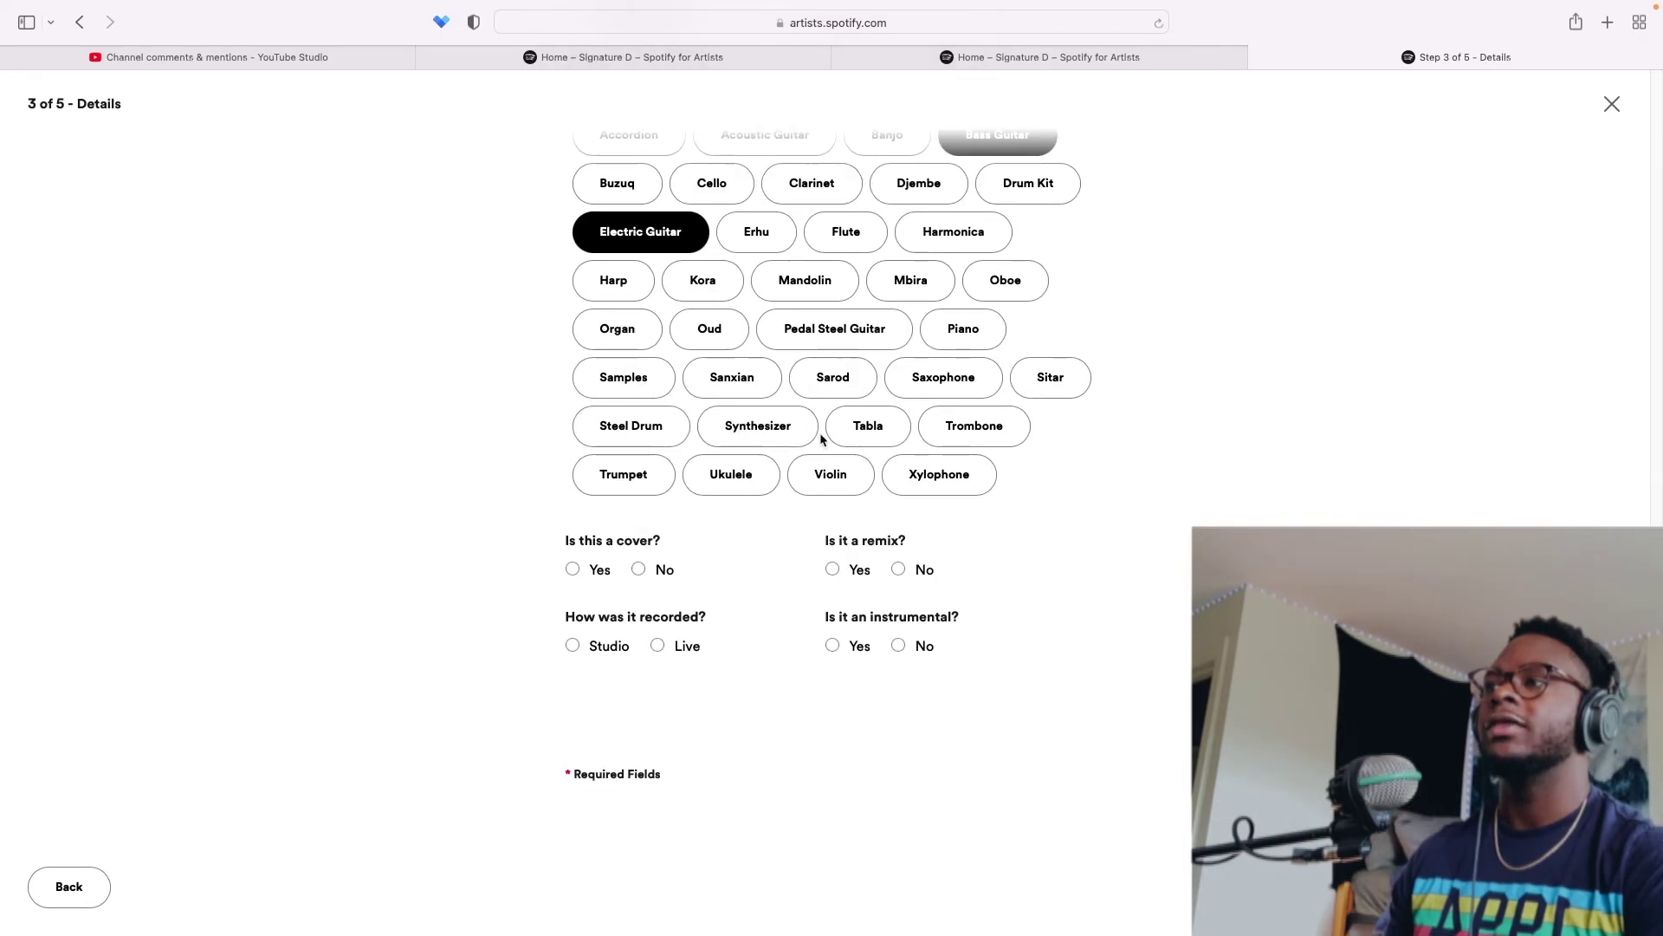
left_click(639, 570)
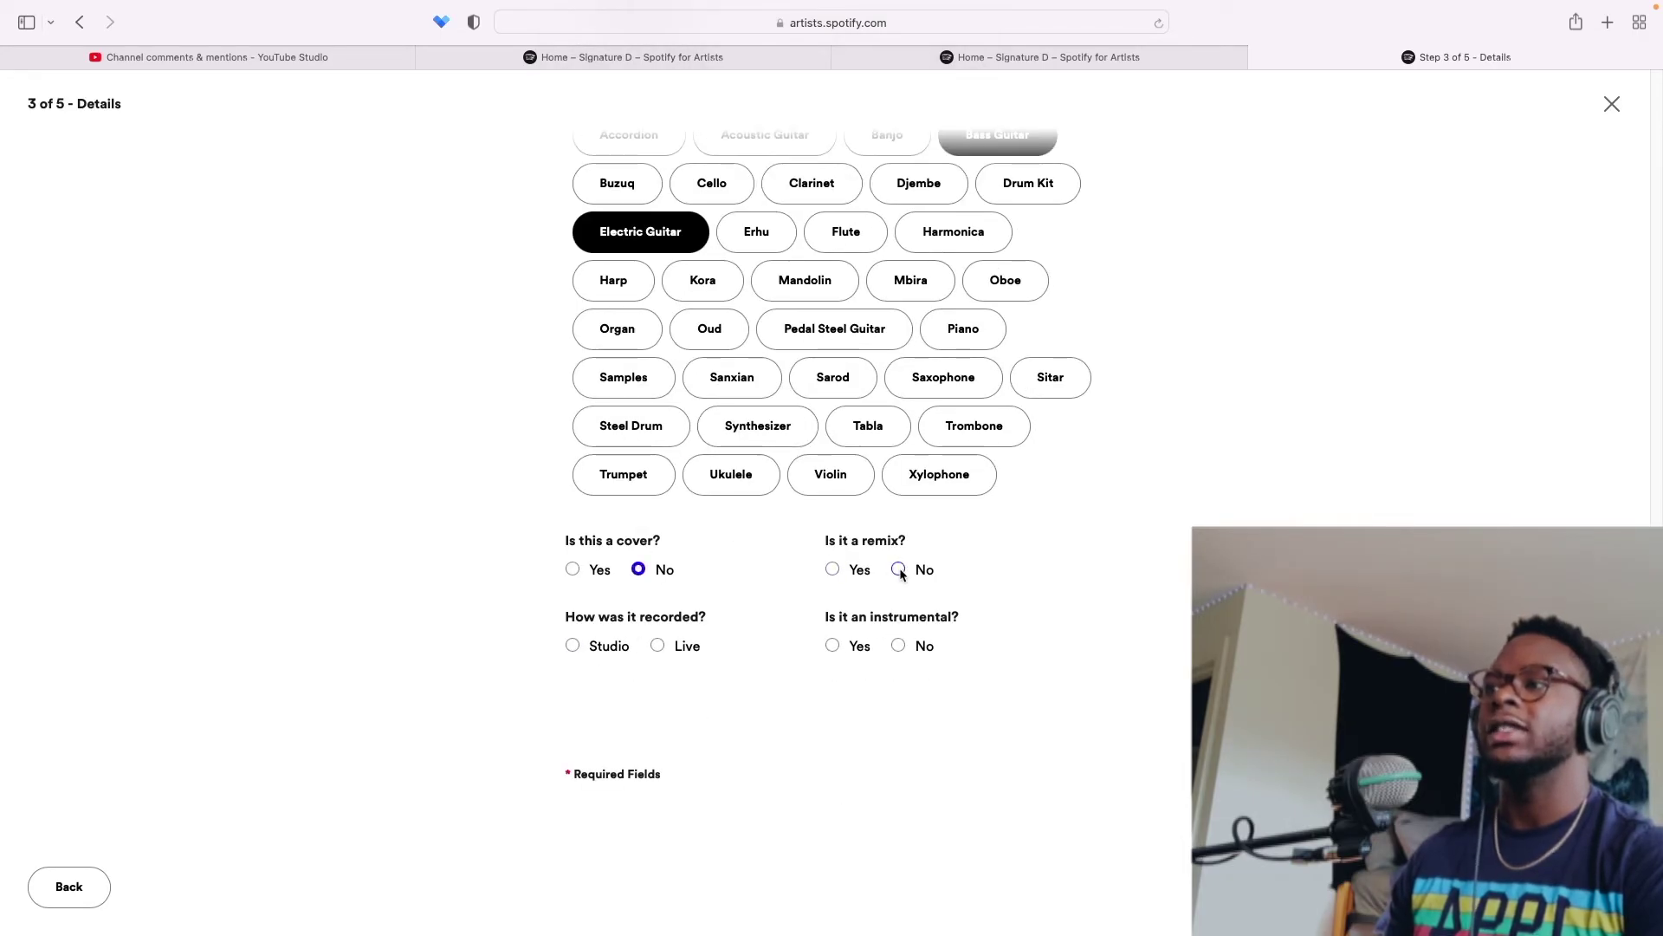
left_click(898, 569)
left_click(576, 647)
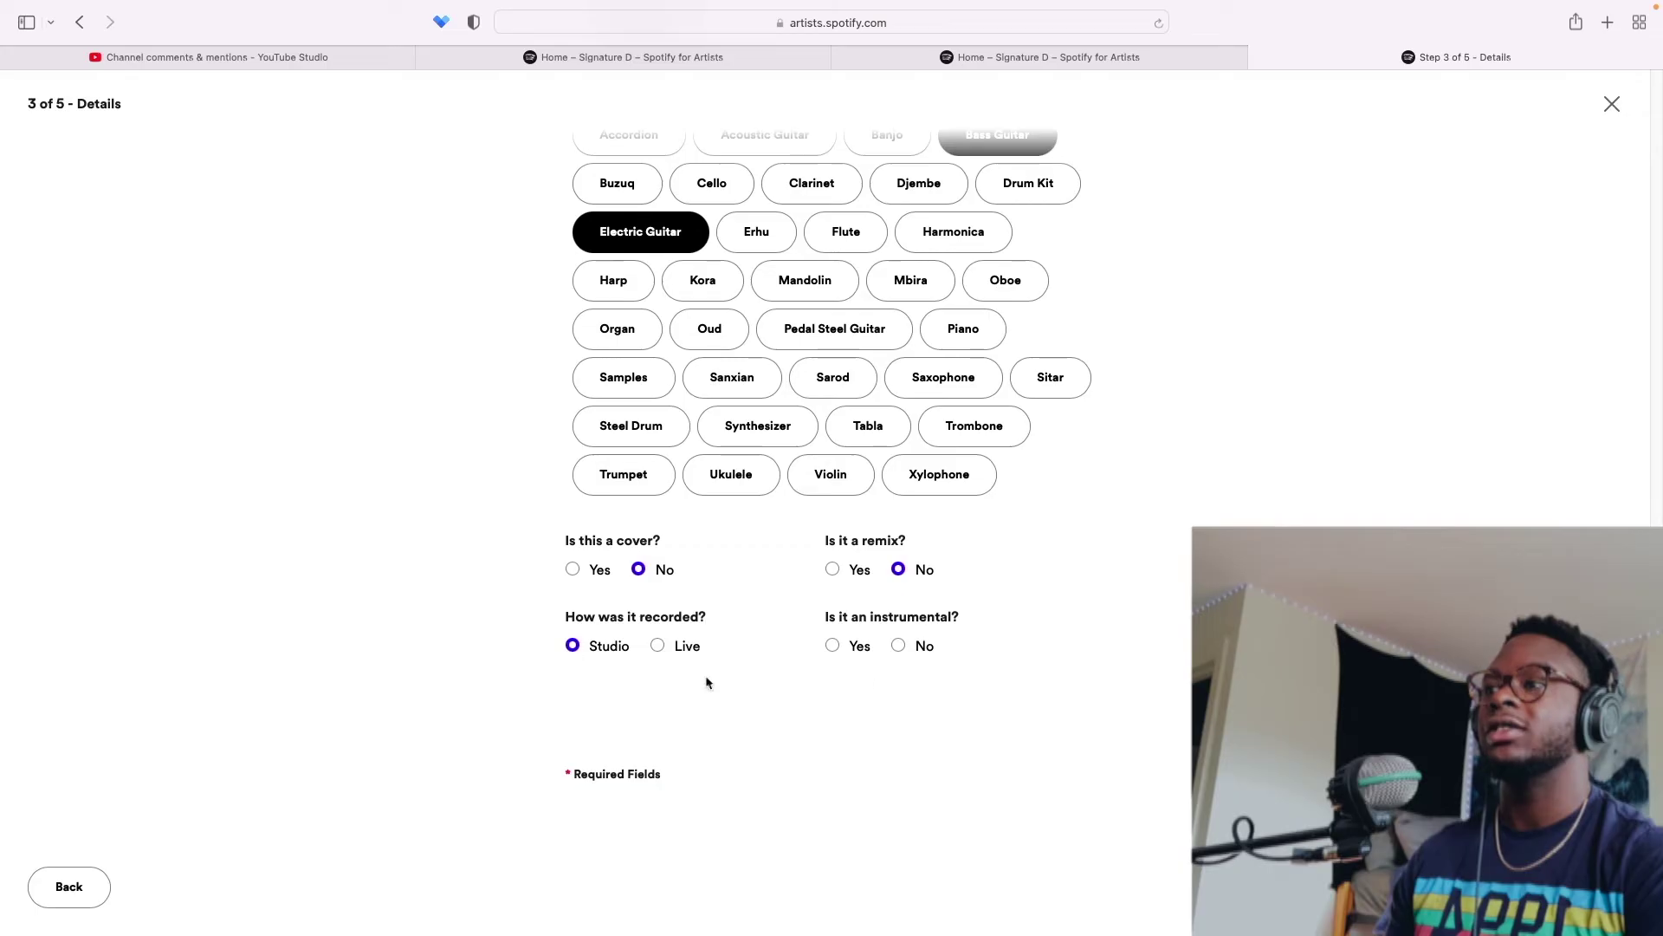
left_click(833, 646)
- Begin the description: 'Eventually it will' reminds that nothing bad lasts forever, from the 6-song EP Perspective
left_click(1594, 886)
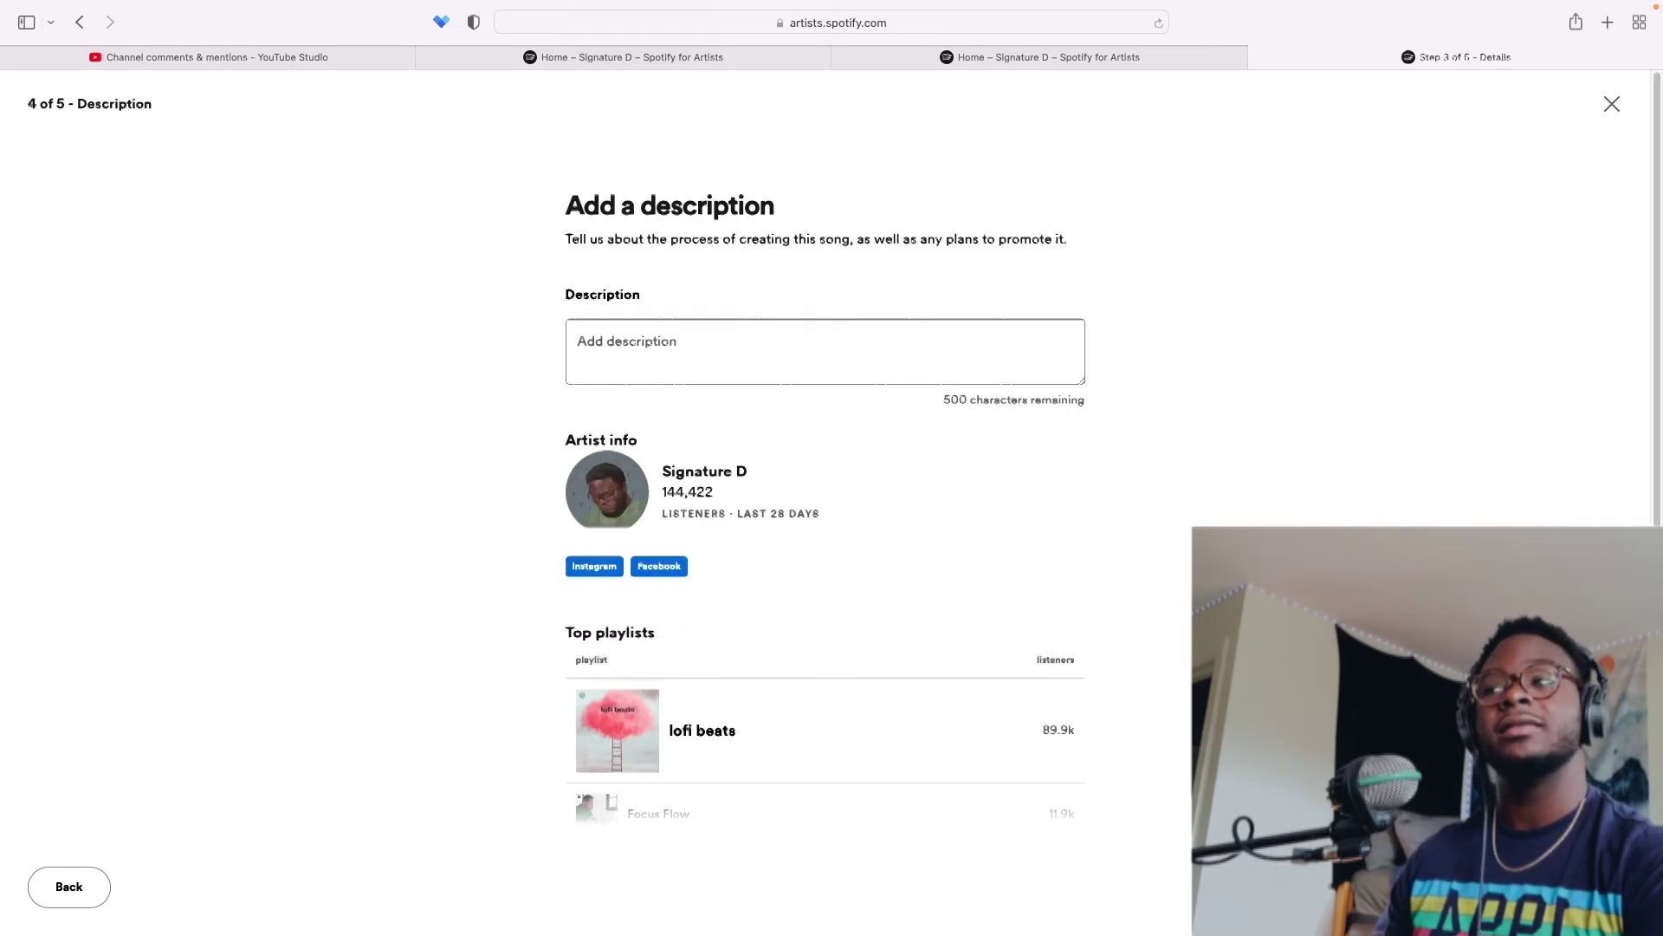
left_click(802, 355)
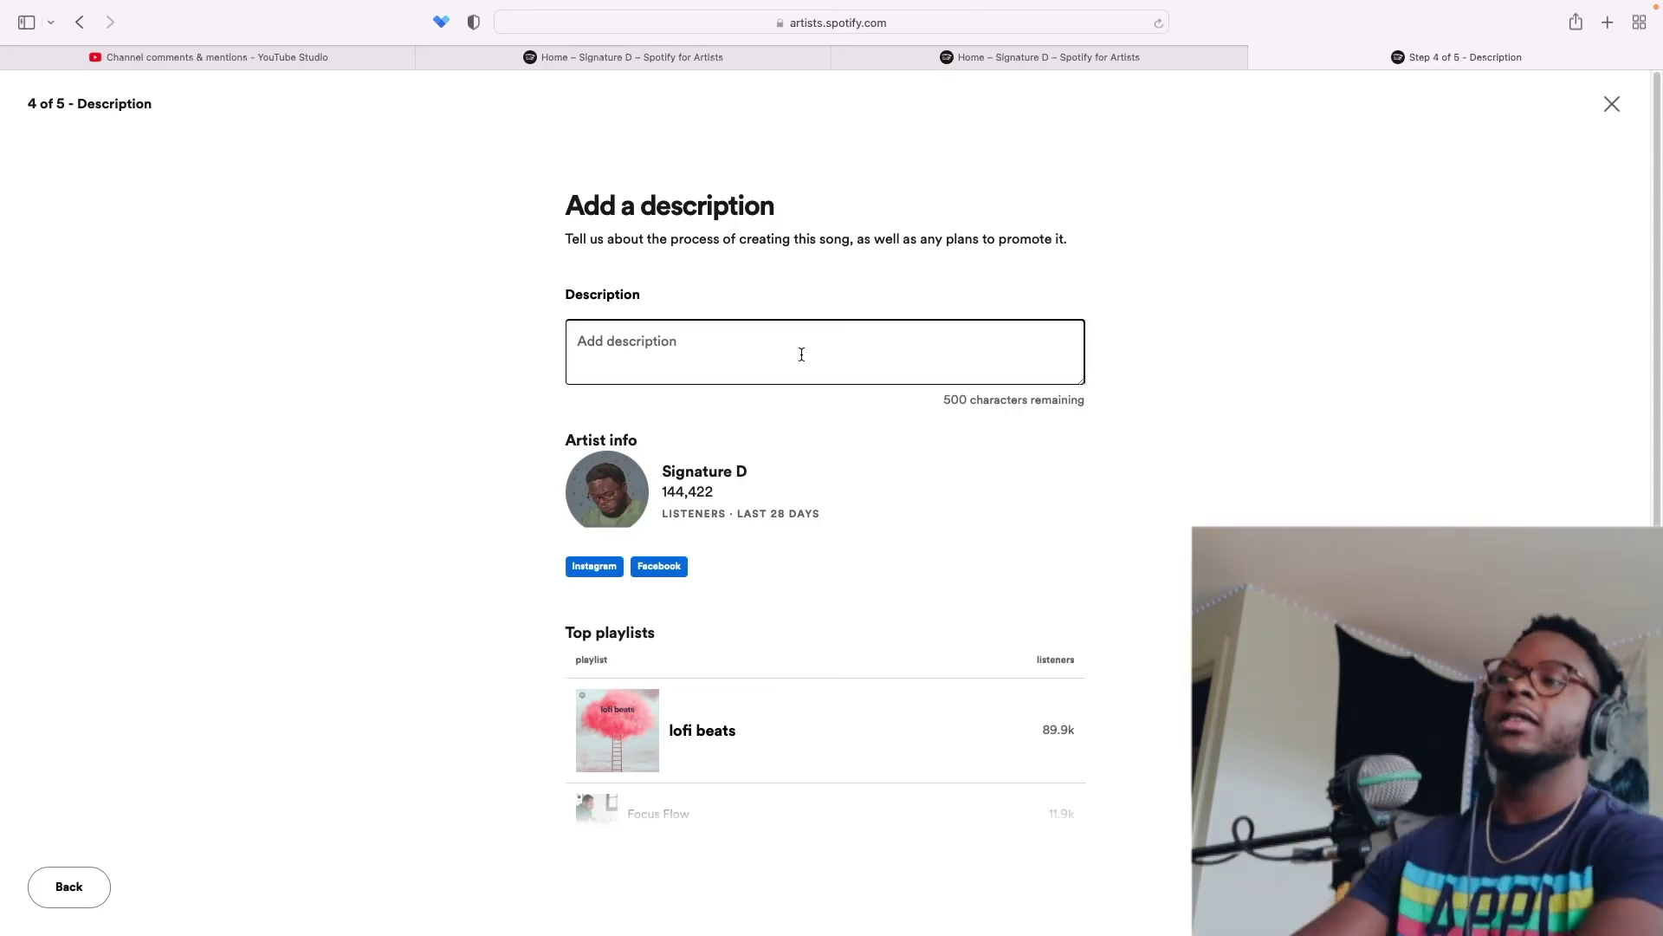
scroll(801, 354, "down", 2)
scroll(784, 374, "up", 2)
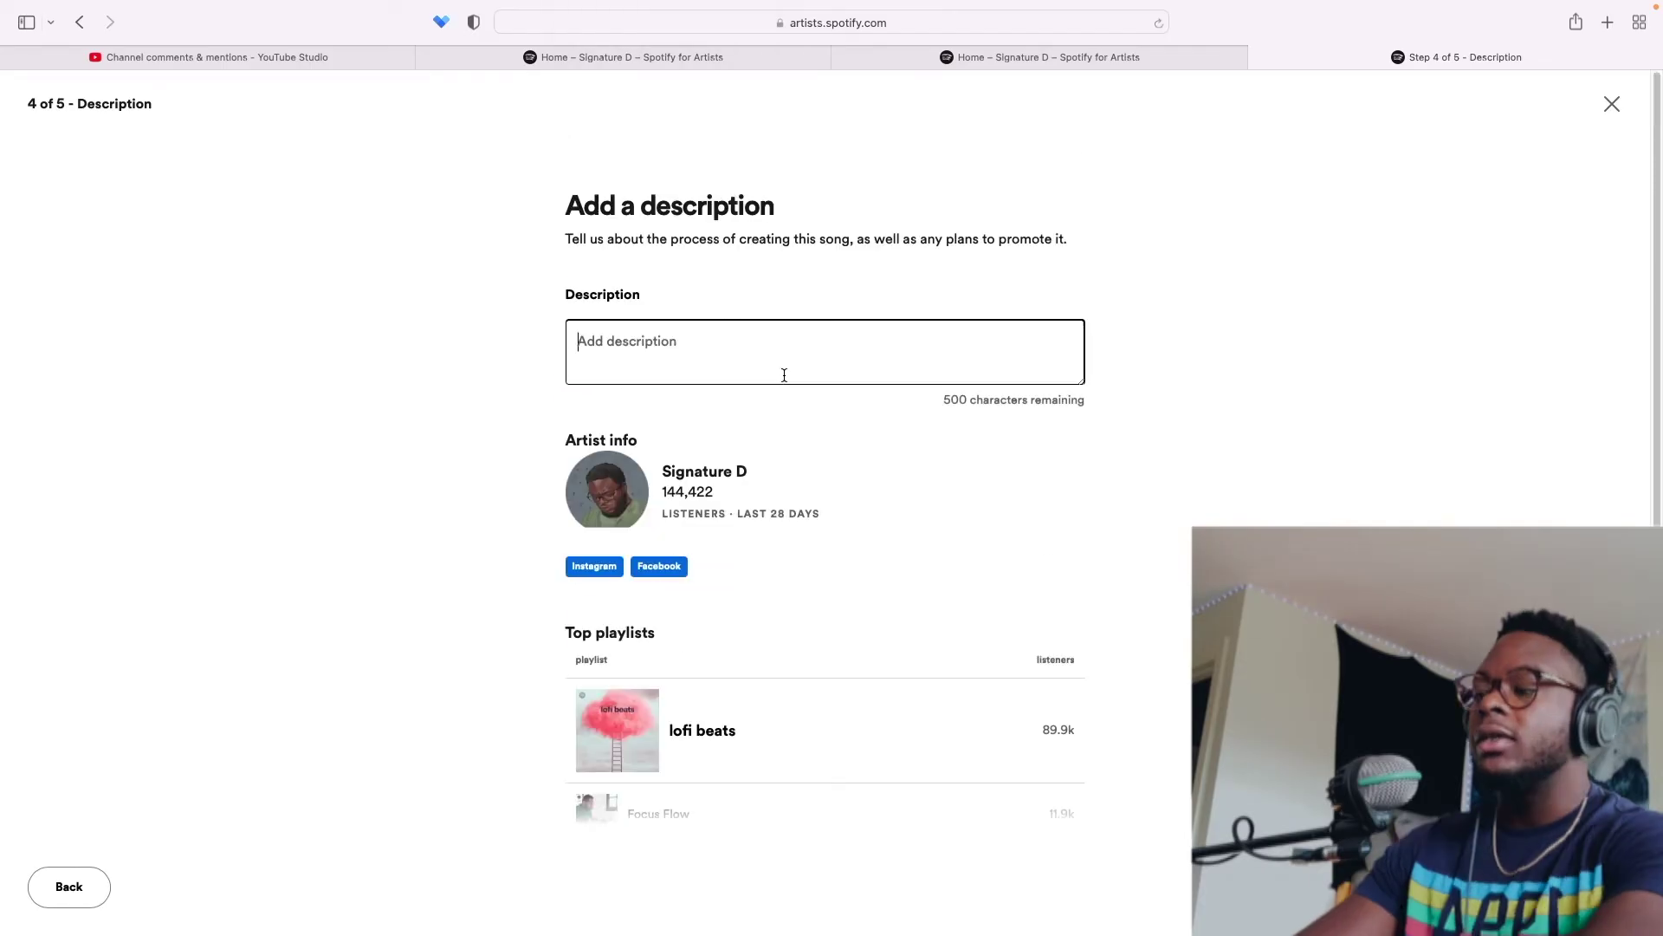
type("\"I")
key("BackSpace")
key("BackSpace")
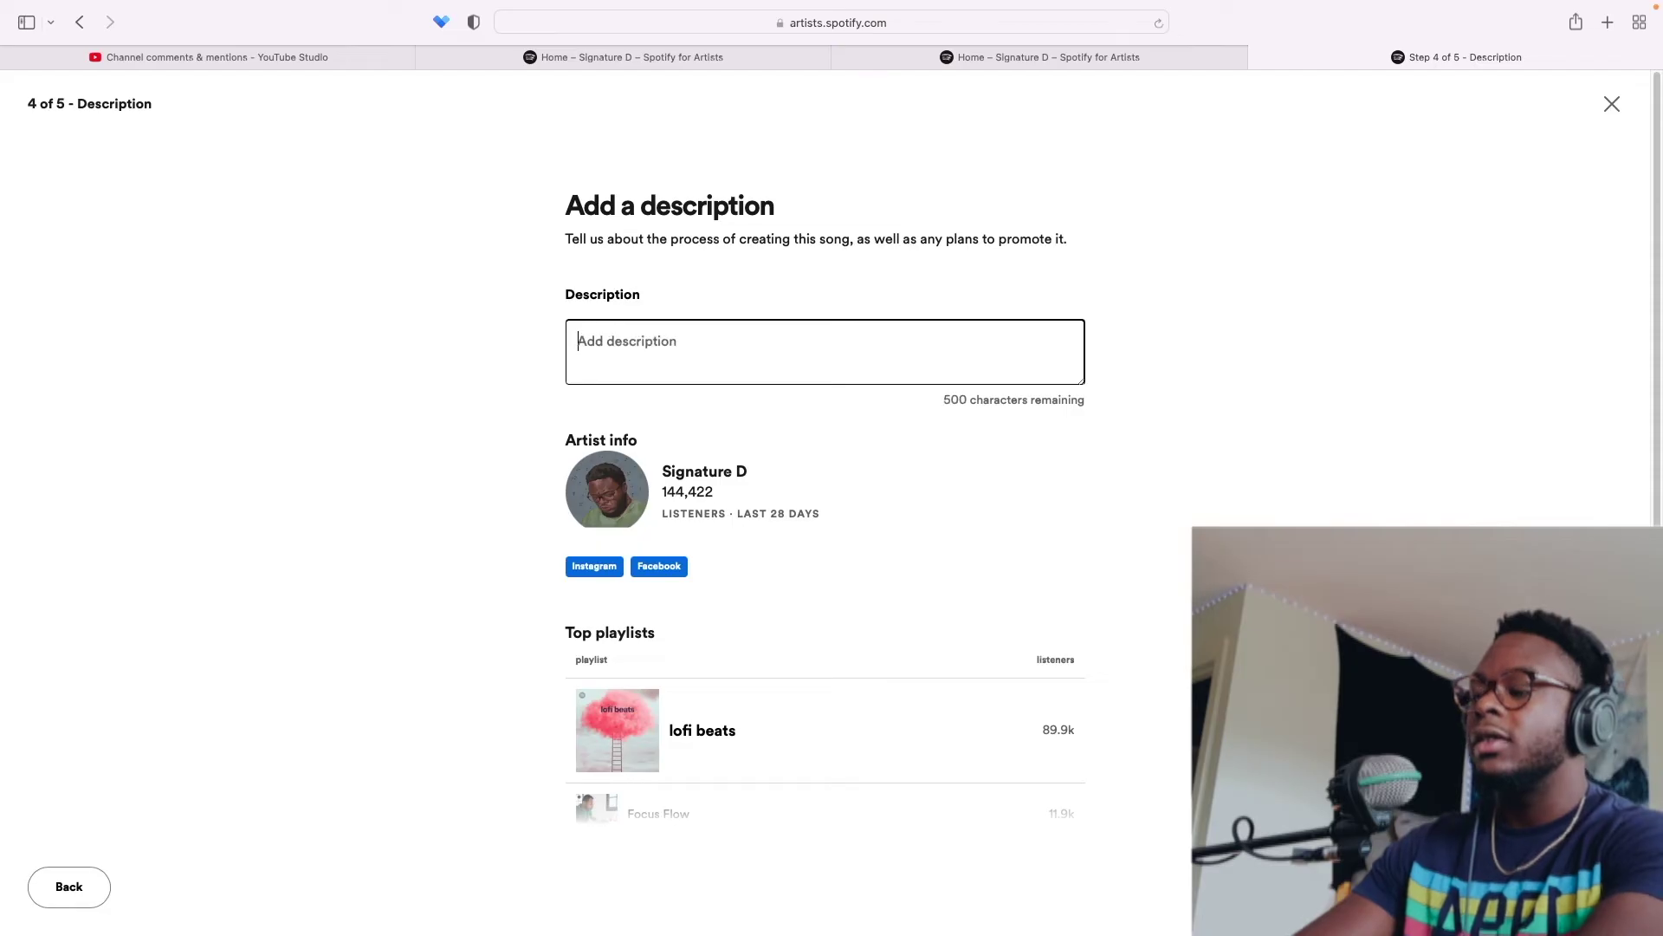
type("\"Eventually ")
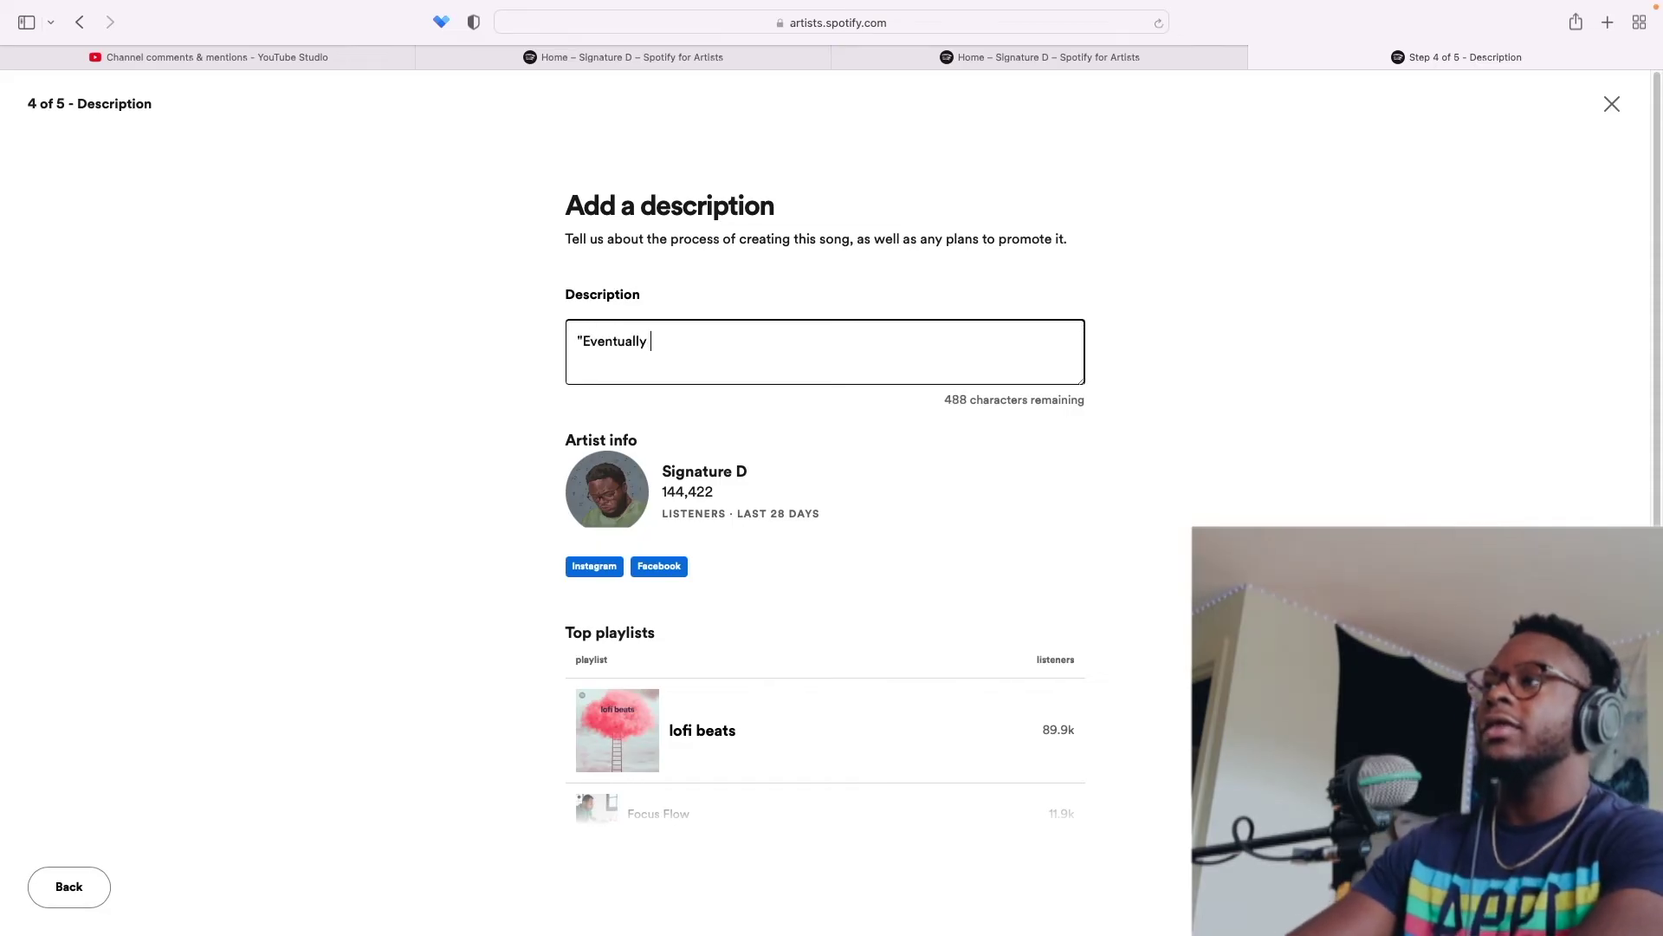
type("it will\" is a ")
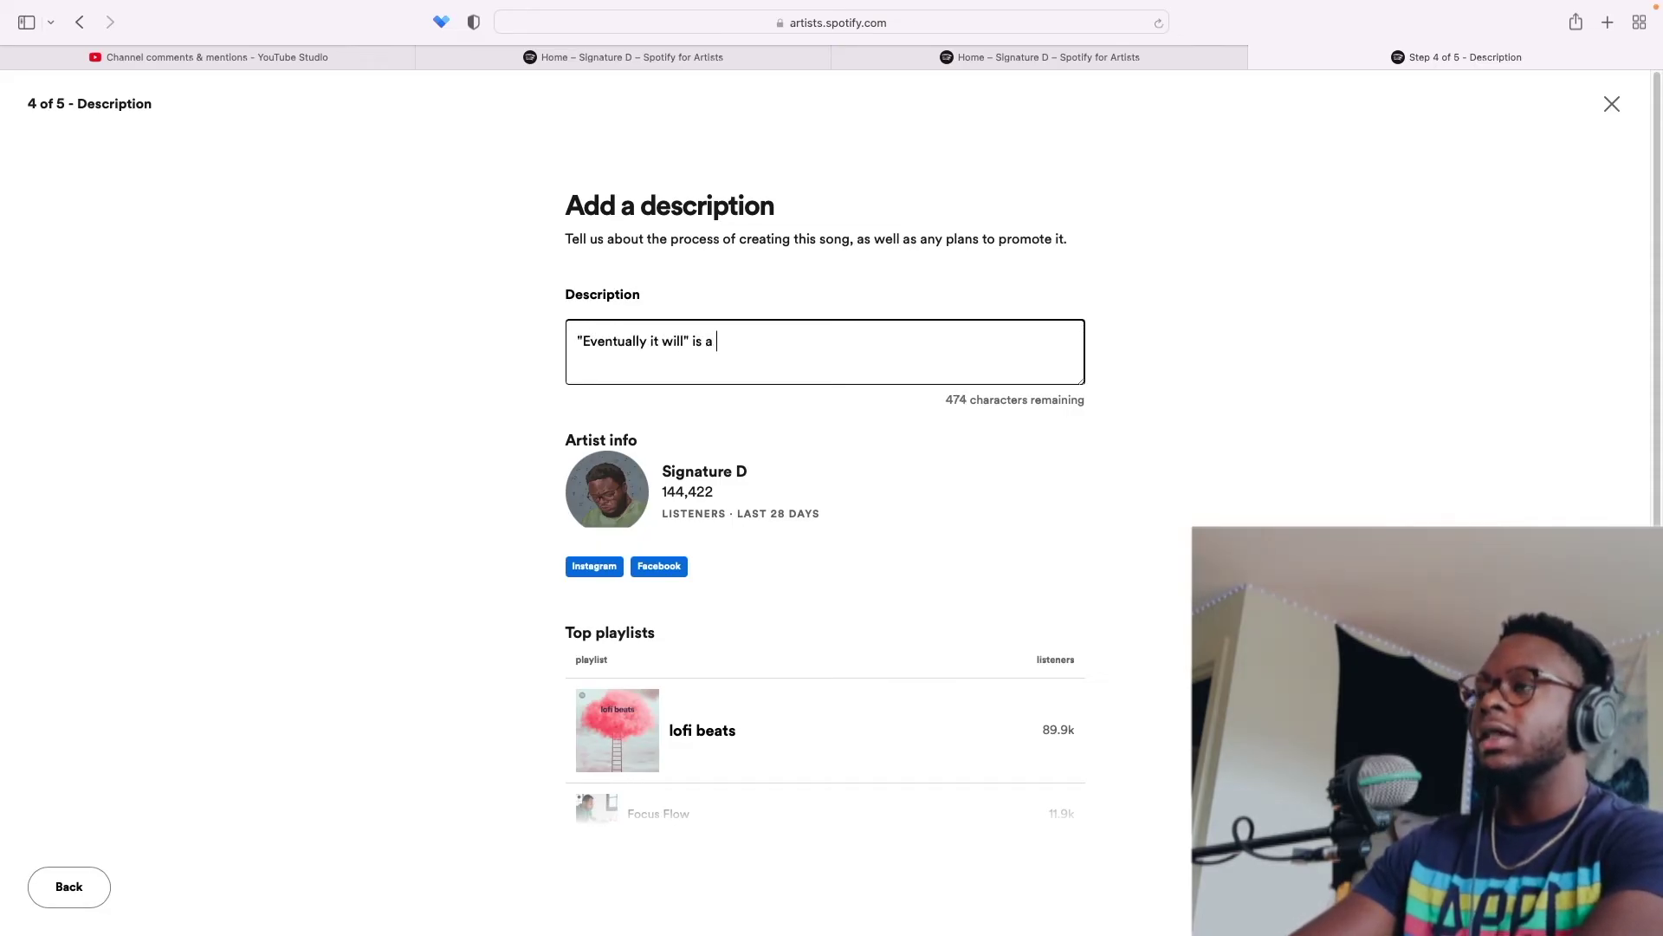
type("reminder that")
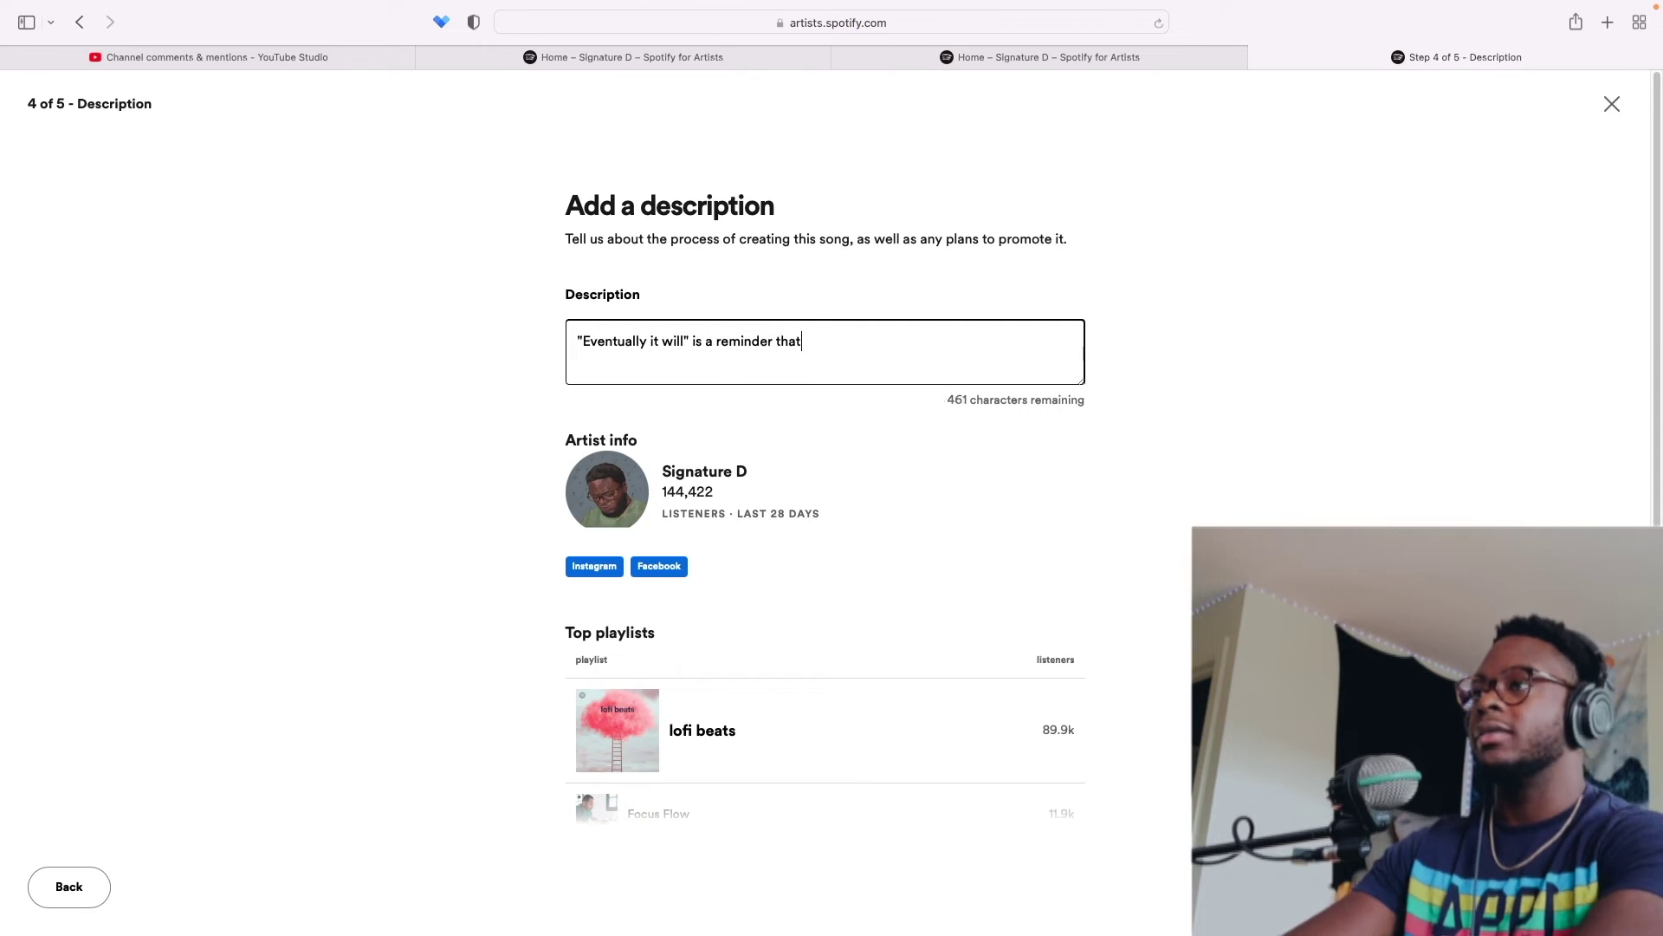
type(" int")
key("BackSpace")
type("the")
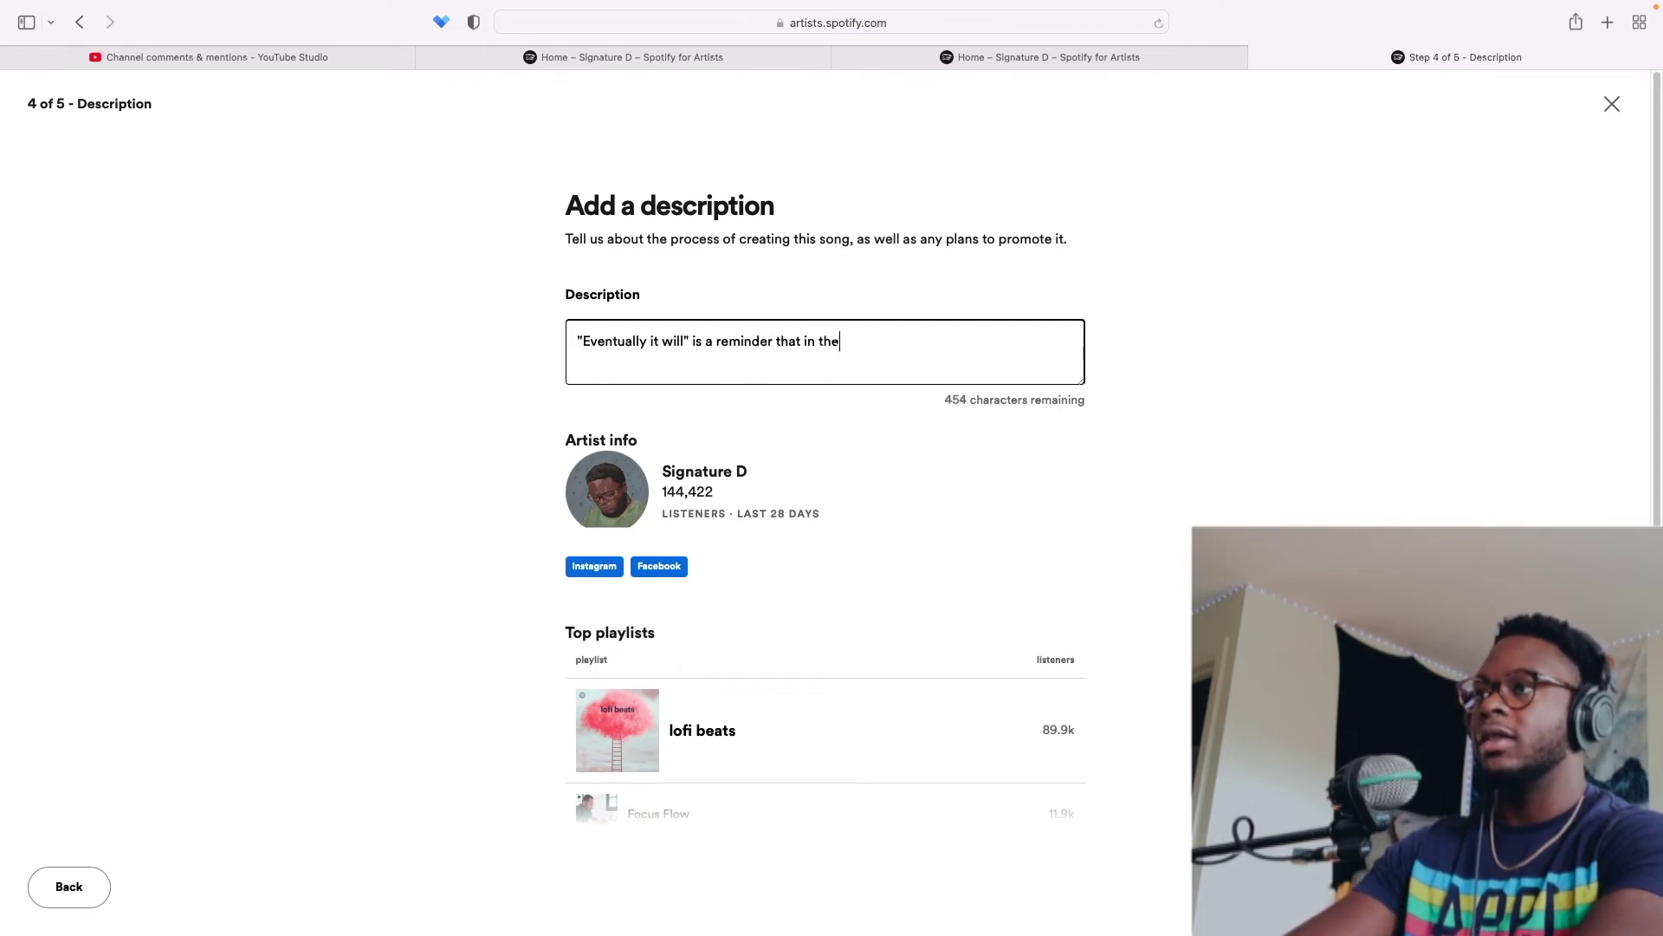
key("BackSpace")
key("BackSpace")
key("BackSpace")
key("BackSpace")
key("BackSpace")
key("BackSpace")
type("nothing bad ")
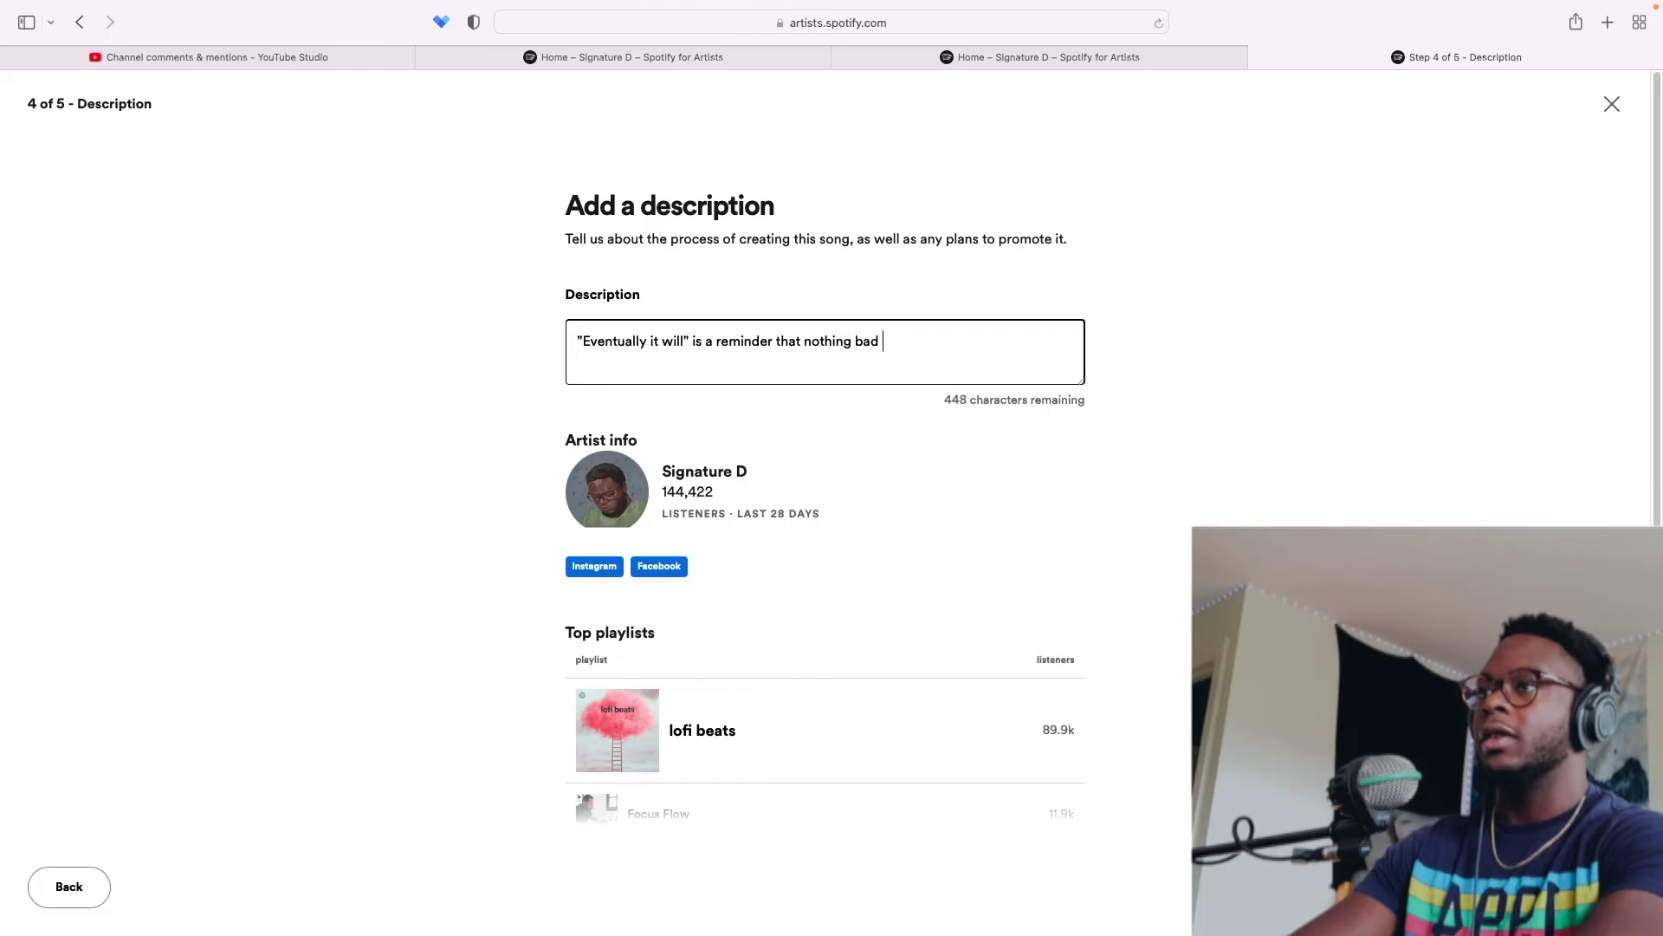
type("lasts forever")
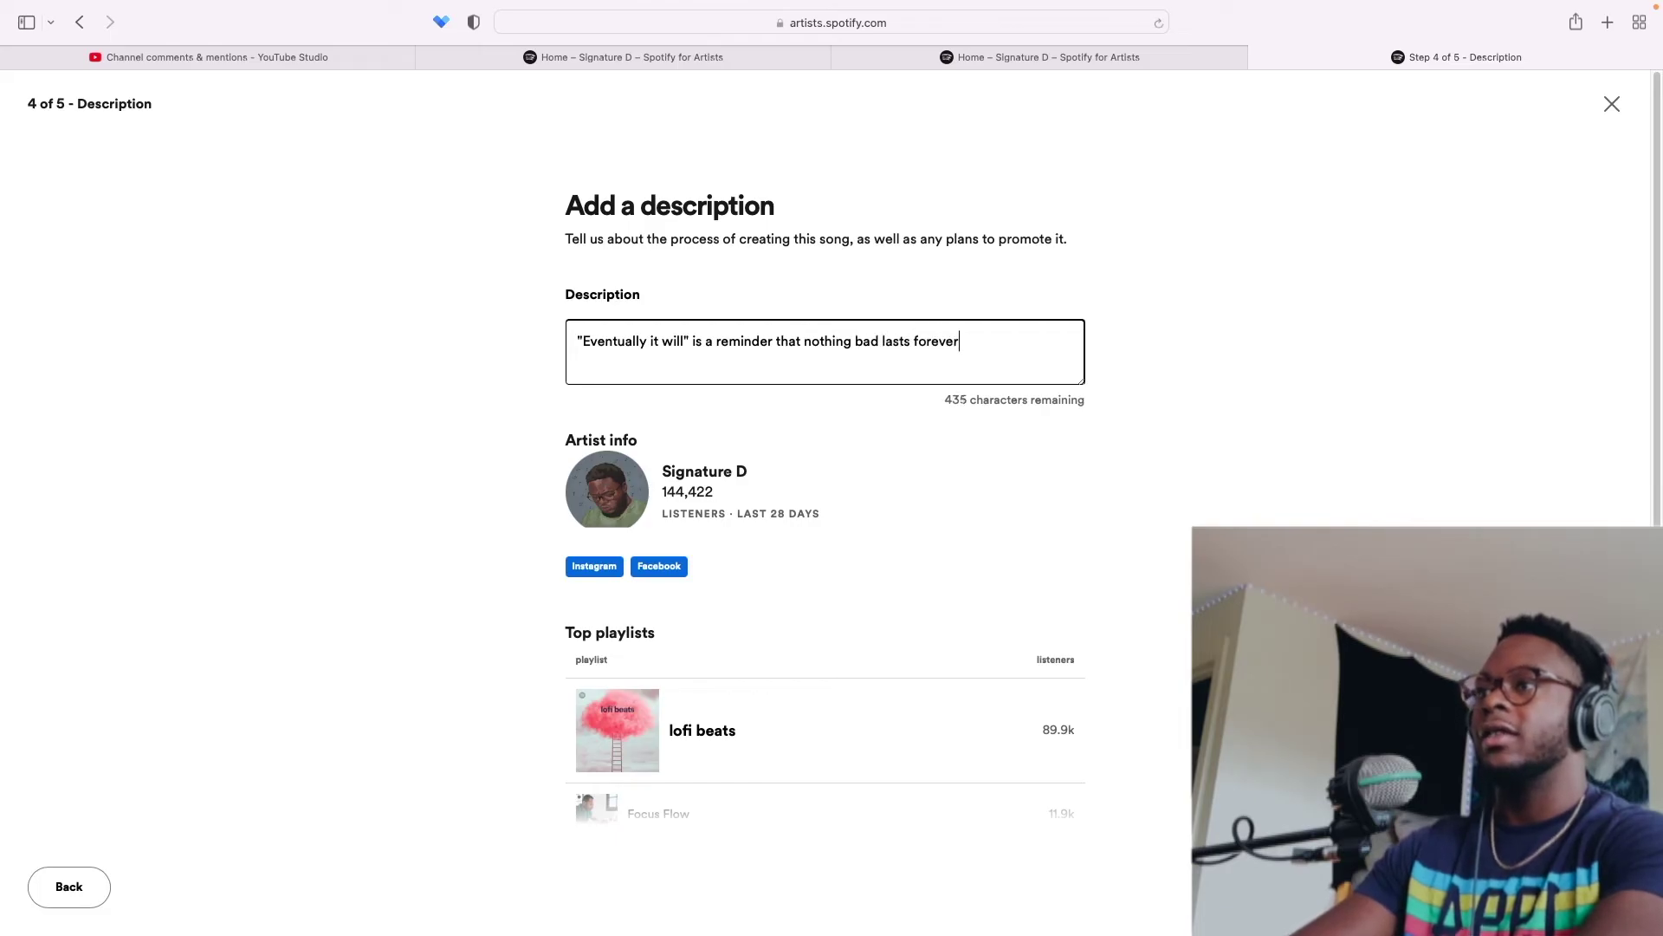
type(". This ")
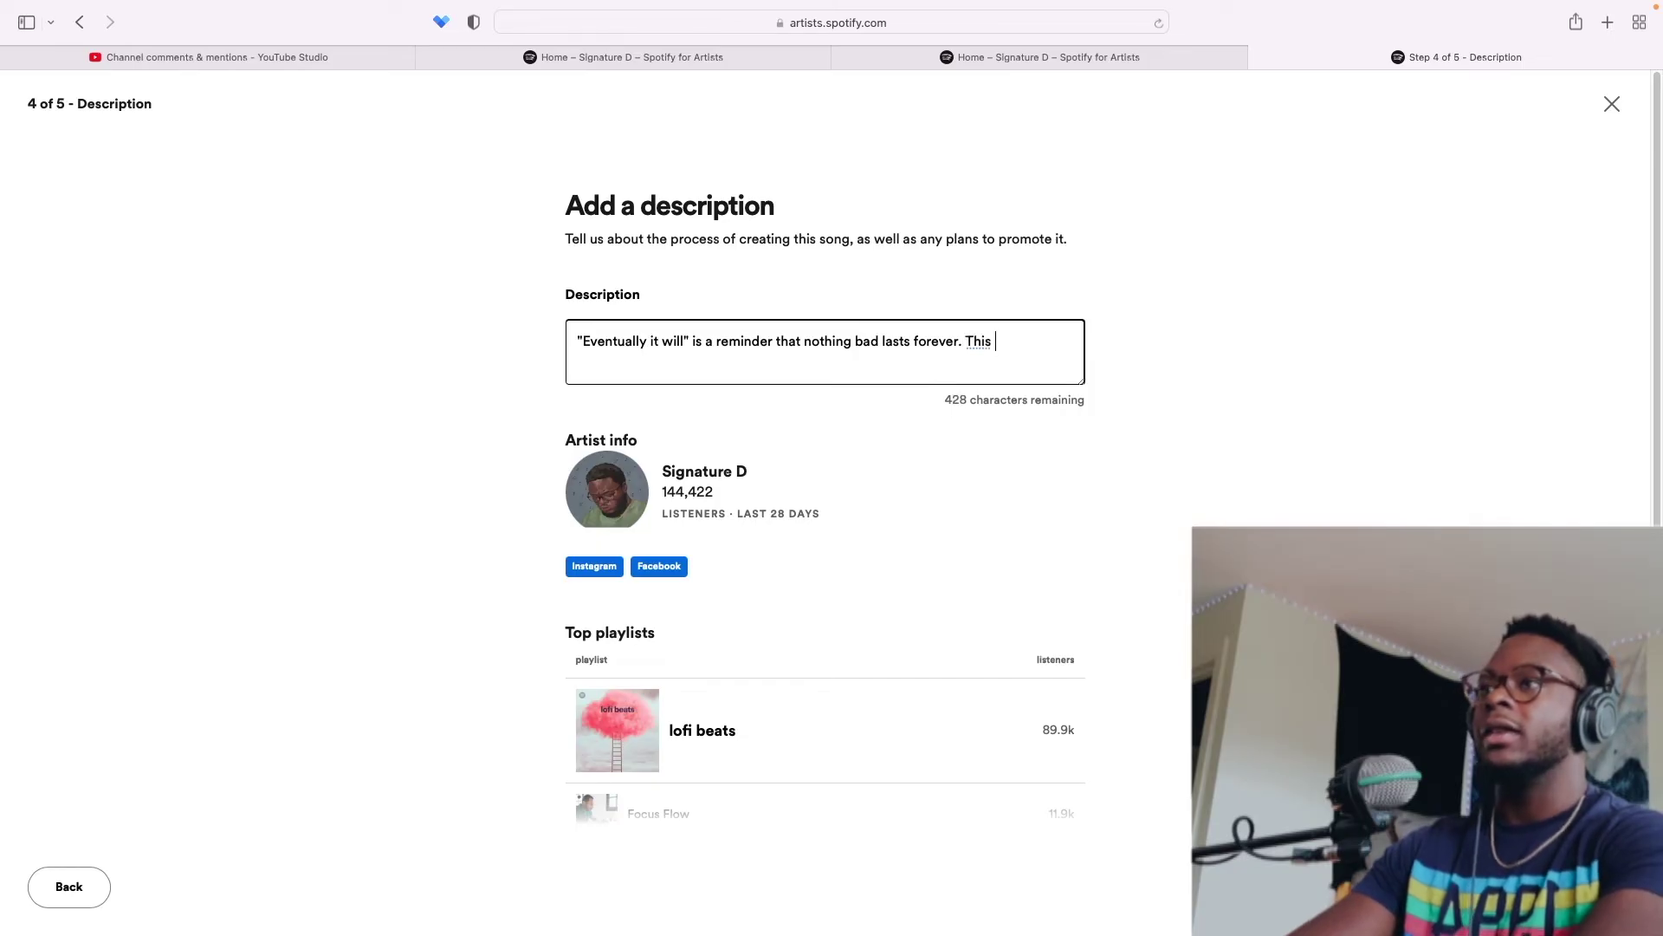
type("song is")
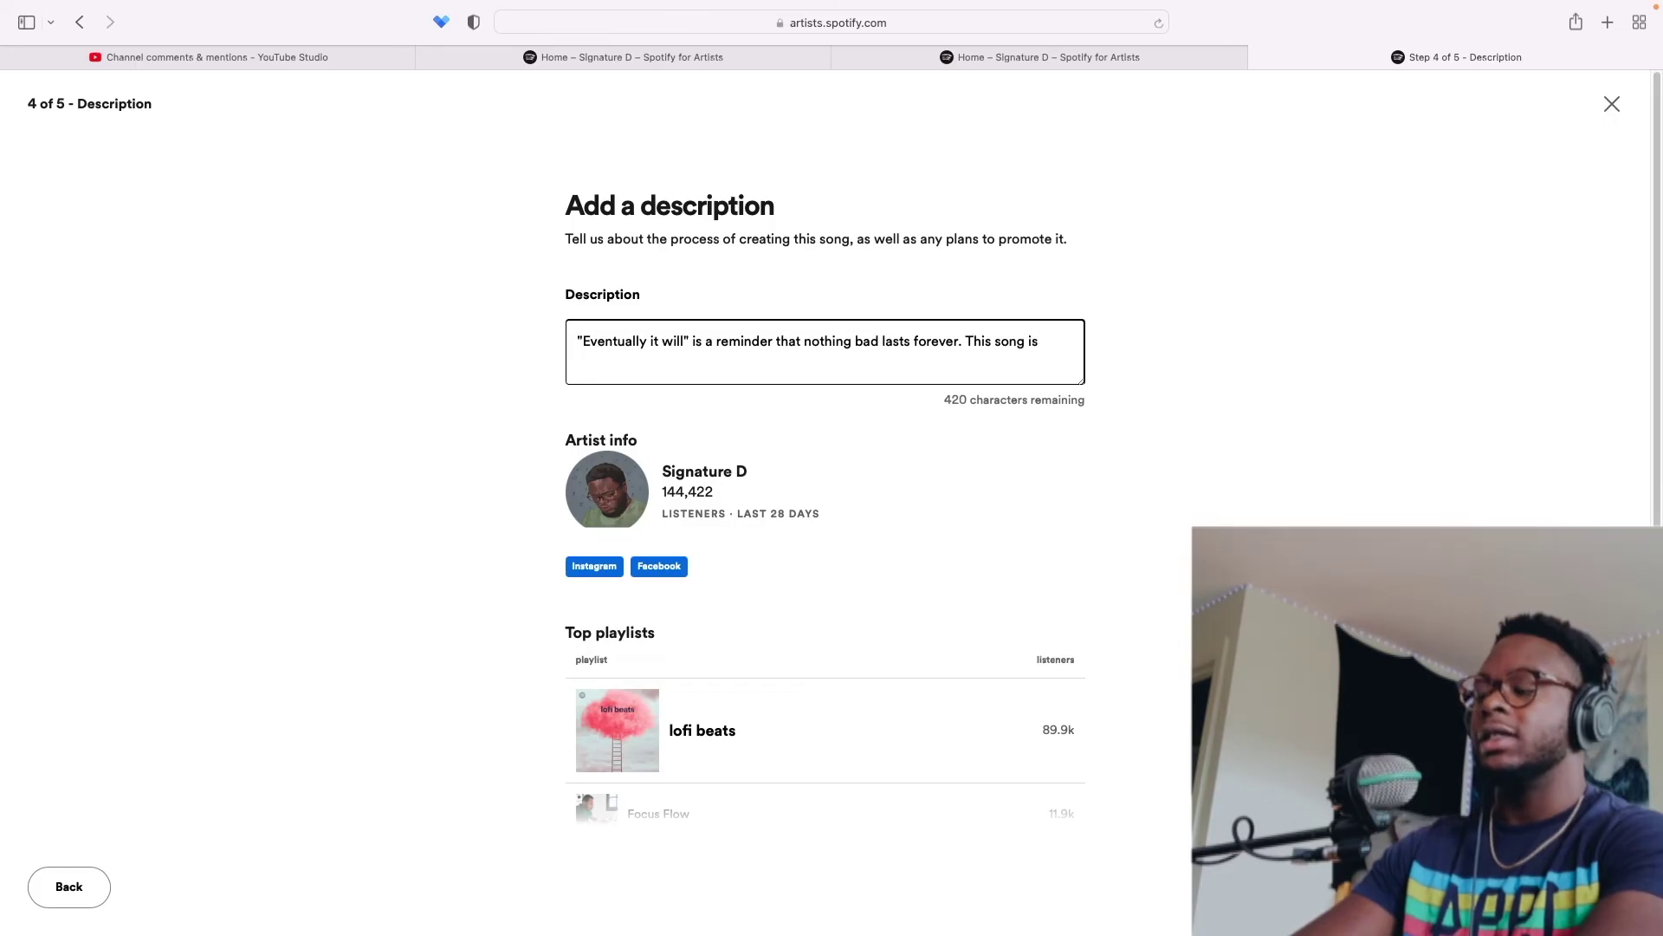
type(" part")
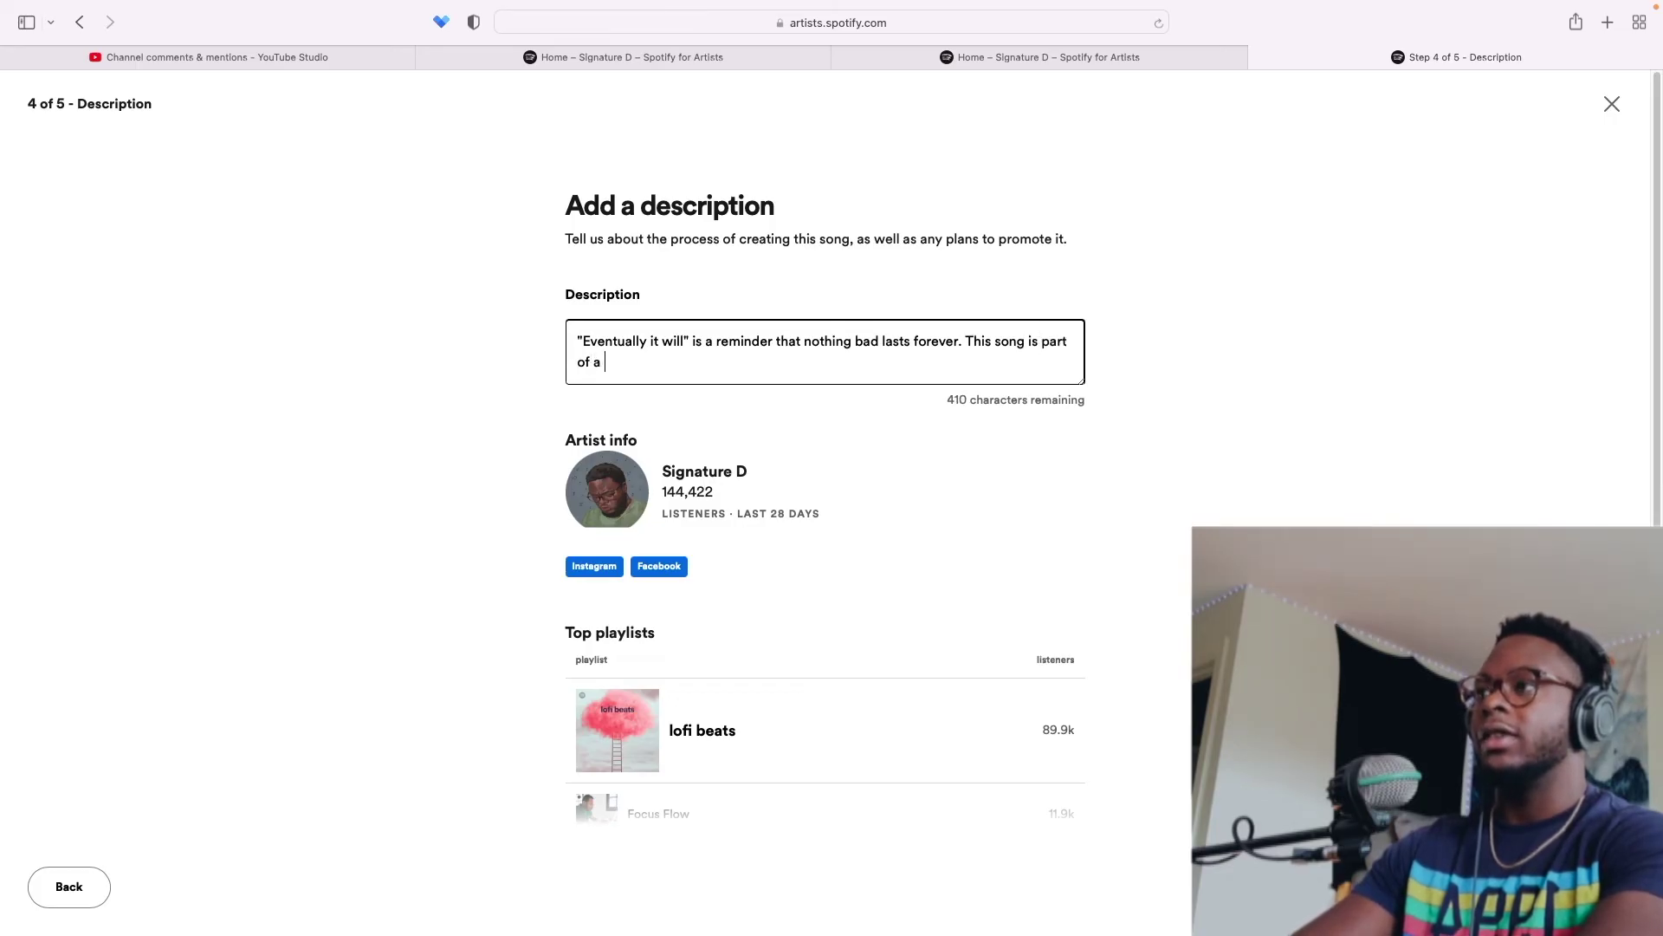
type(" of a larger ")
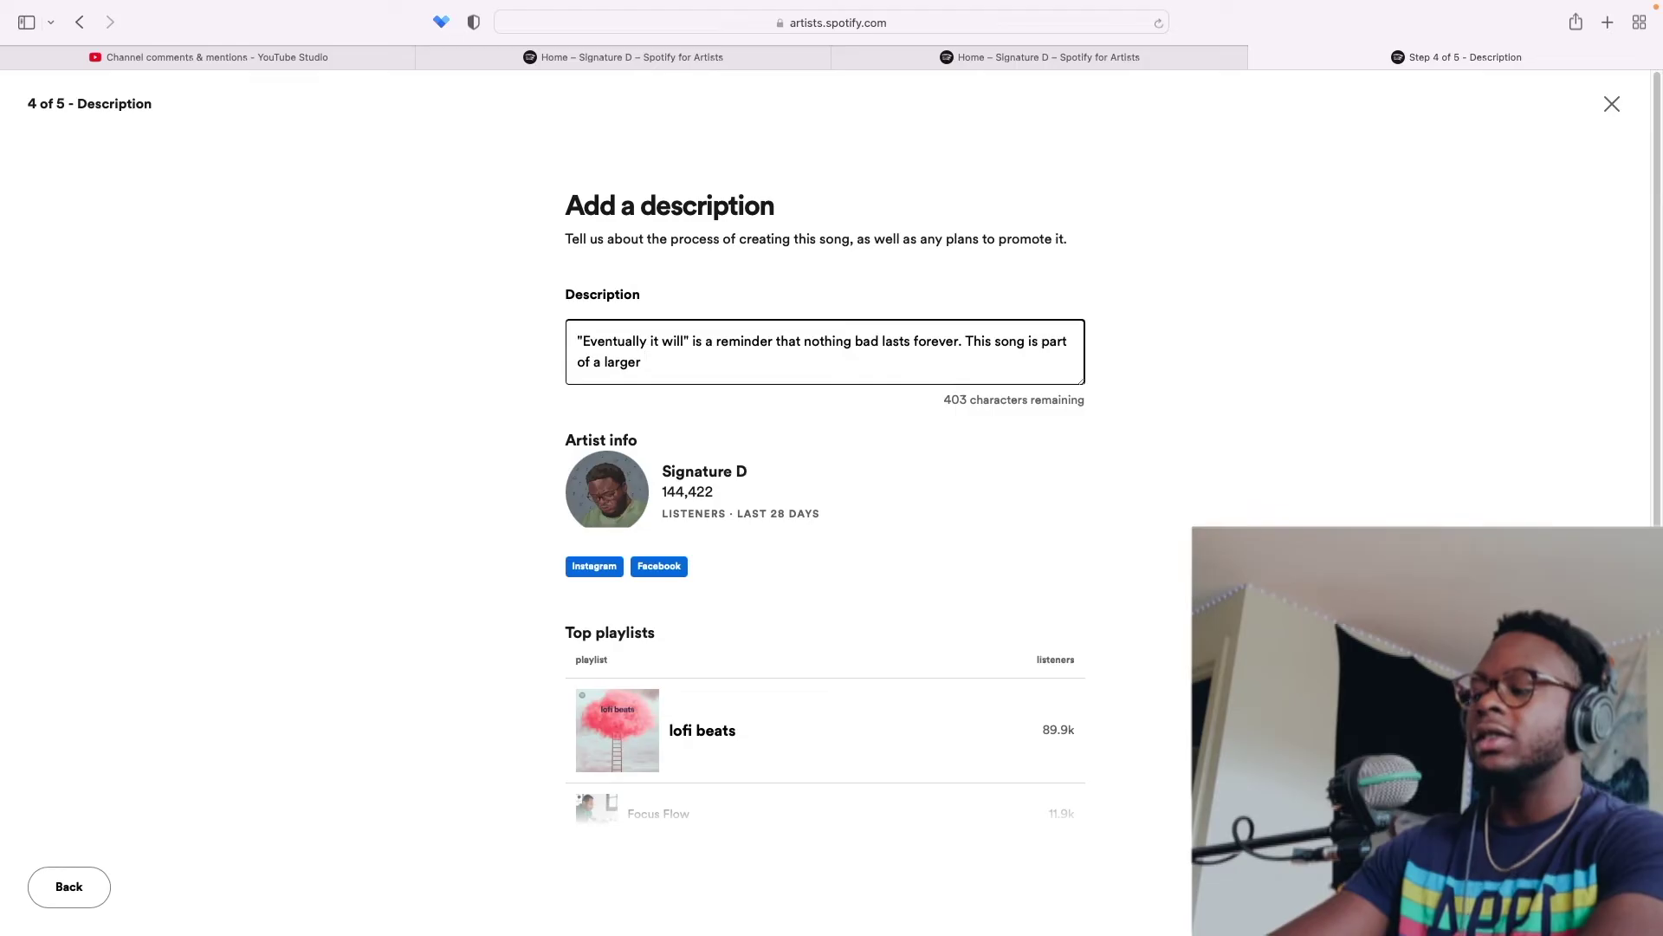
type("6 song EP cal")
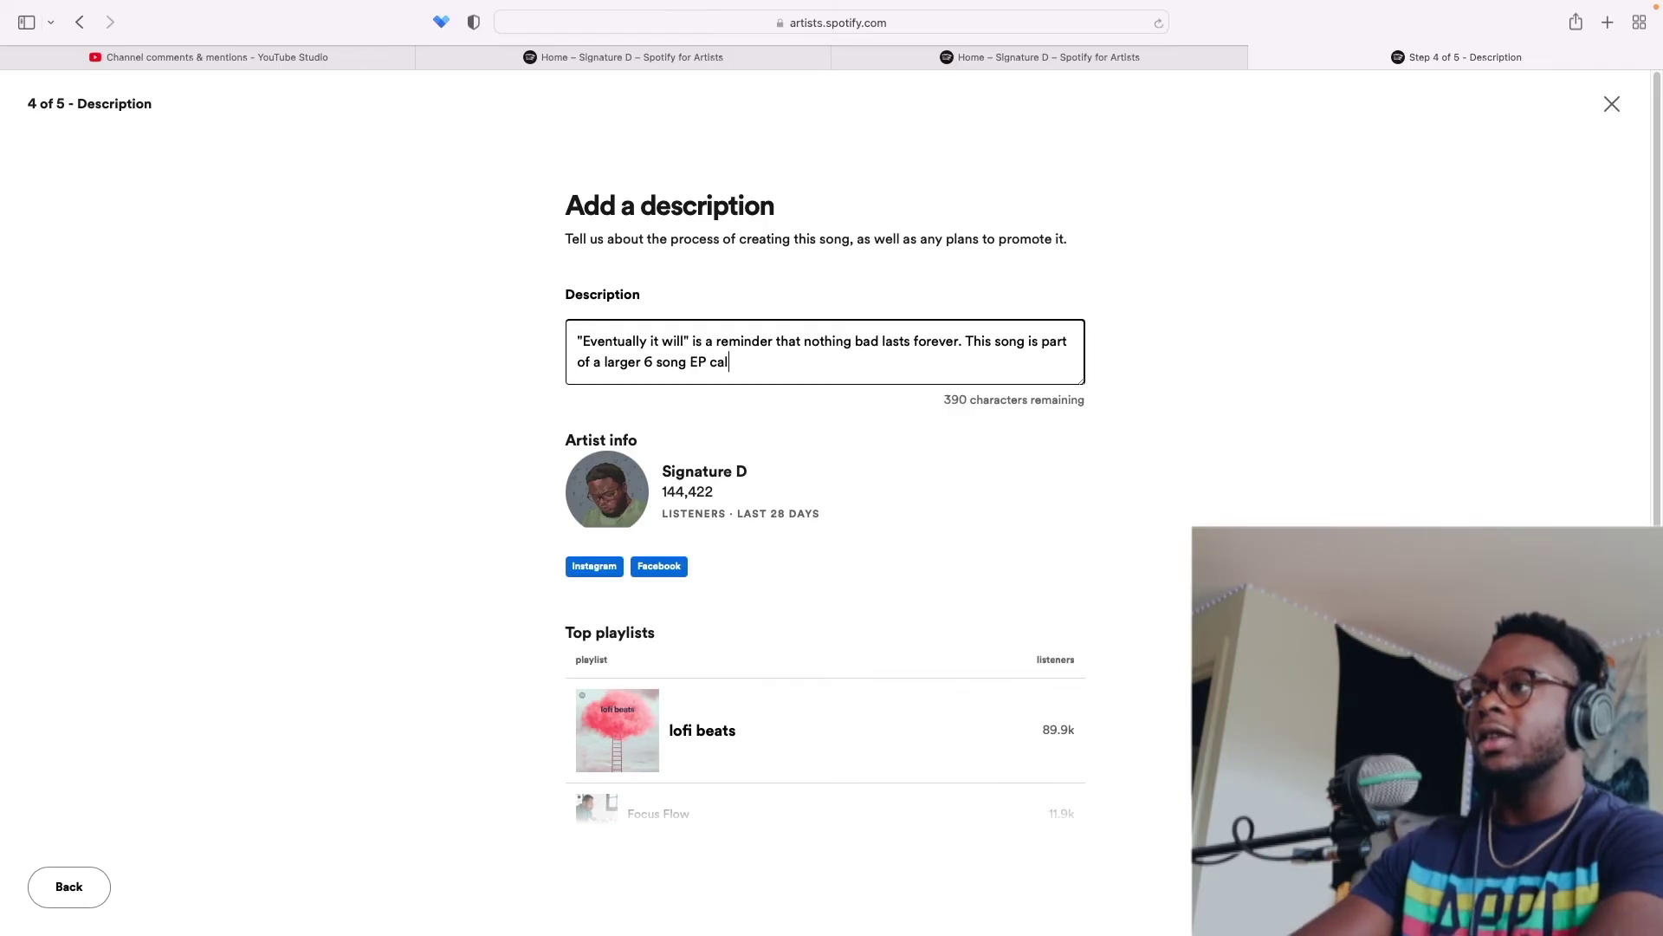
type("led Perspective")
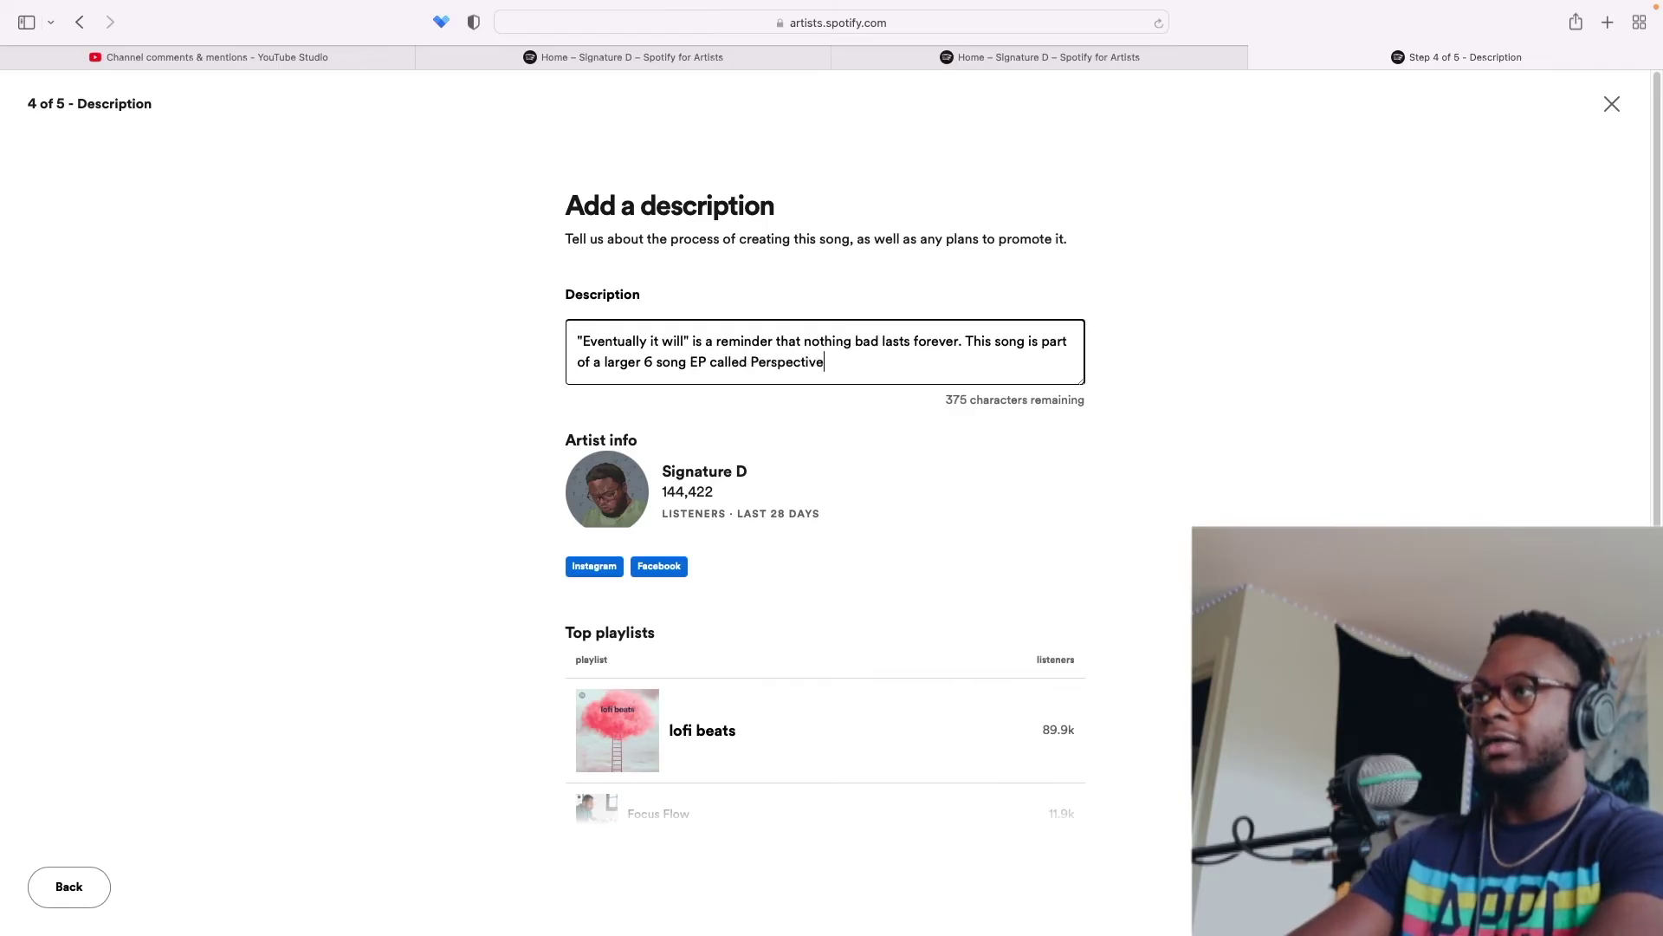
type(" which chal")
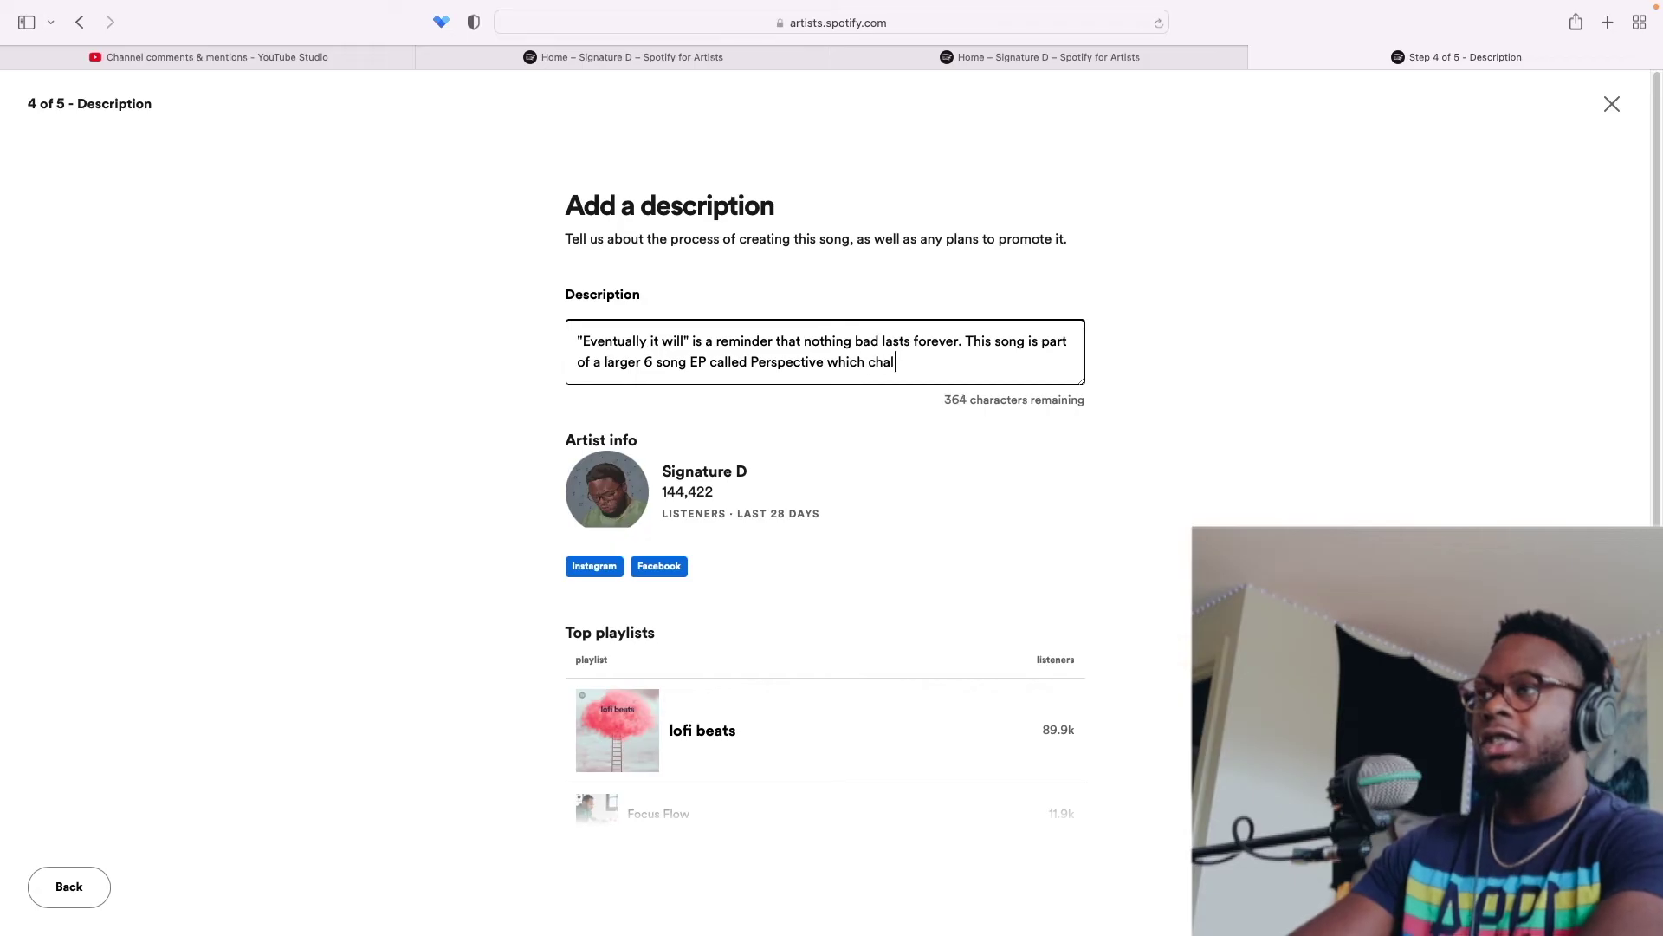
type("lenges the list")
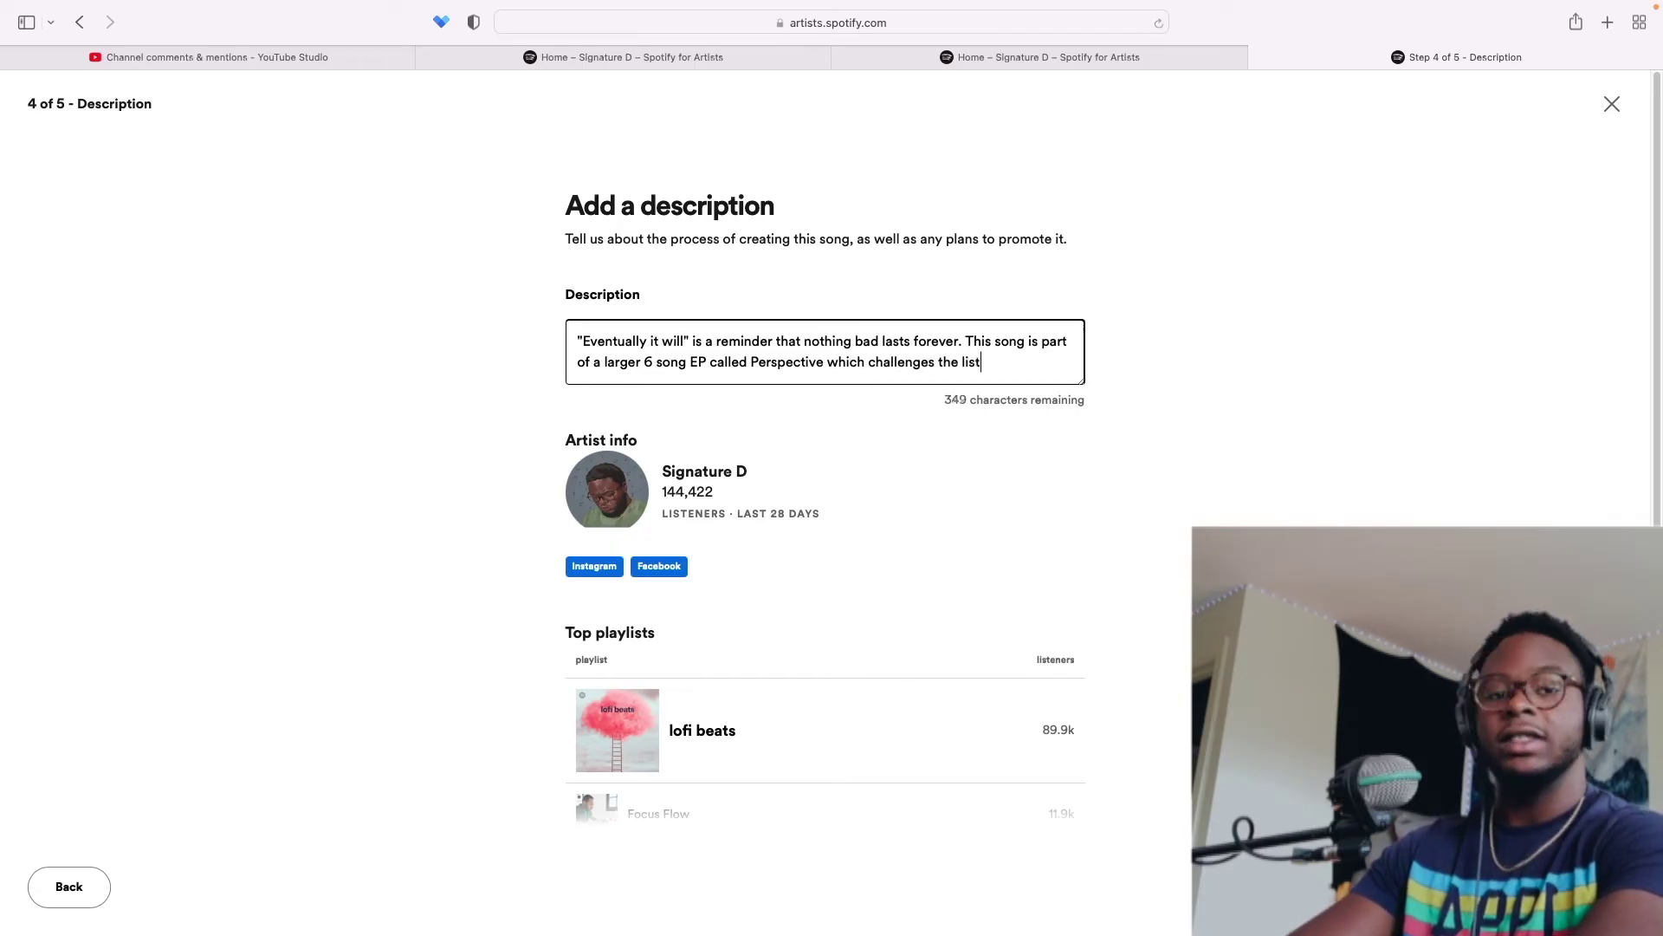
type("ener to ")
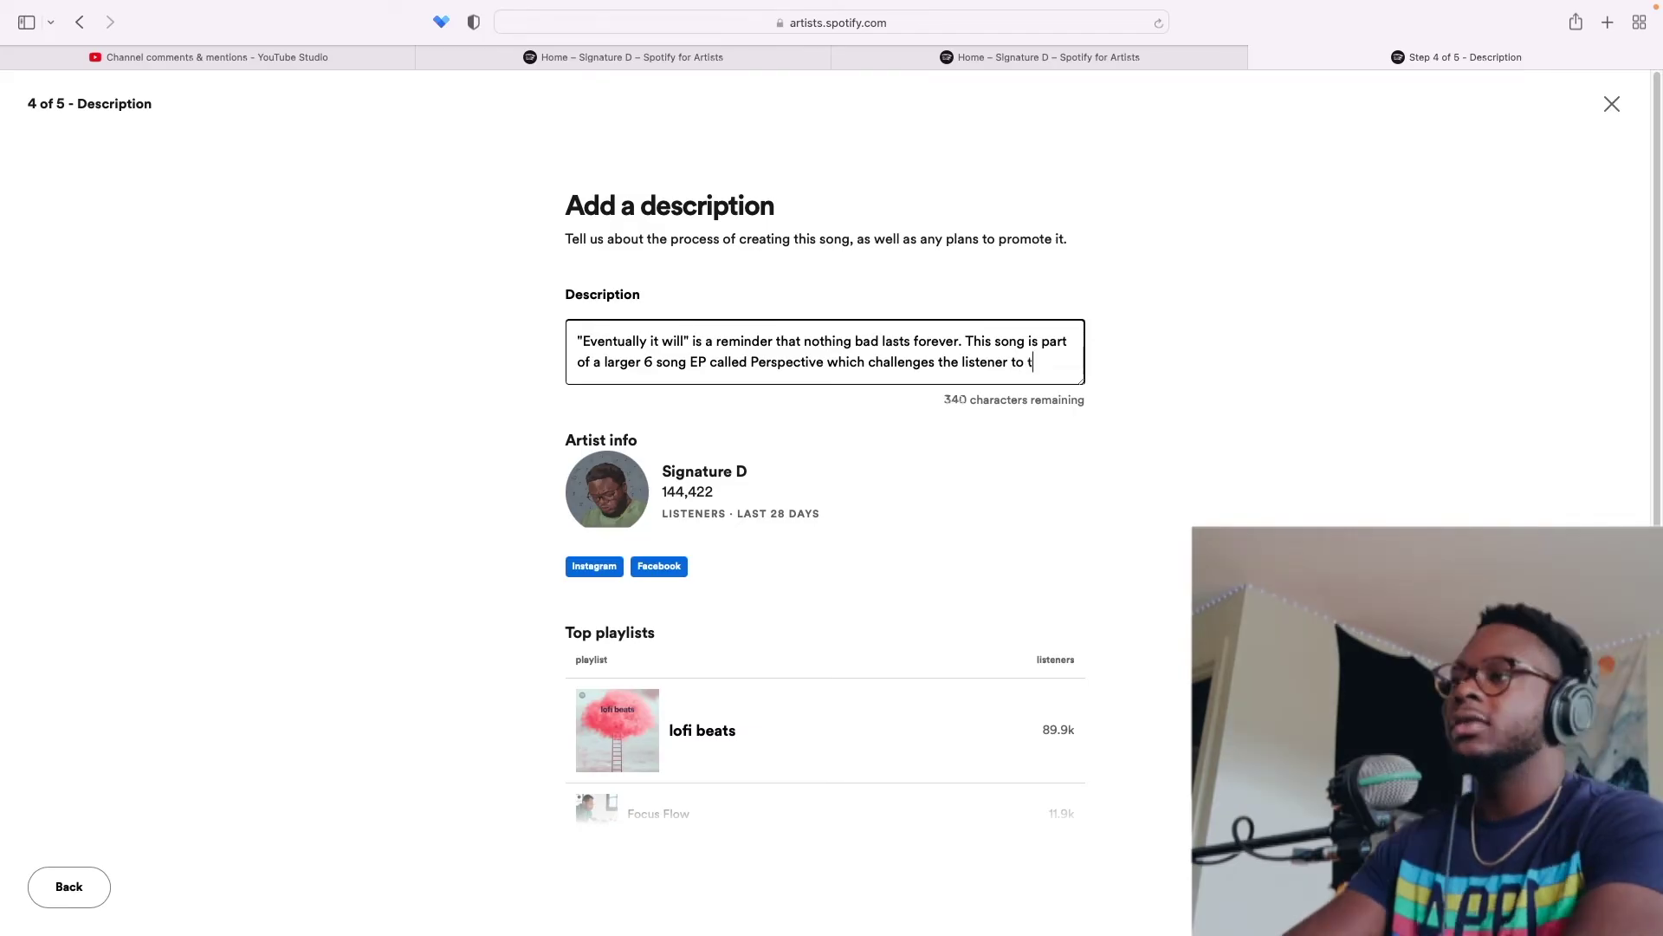
type("take a step back ")
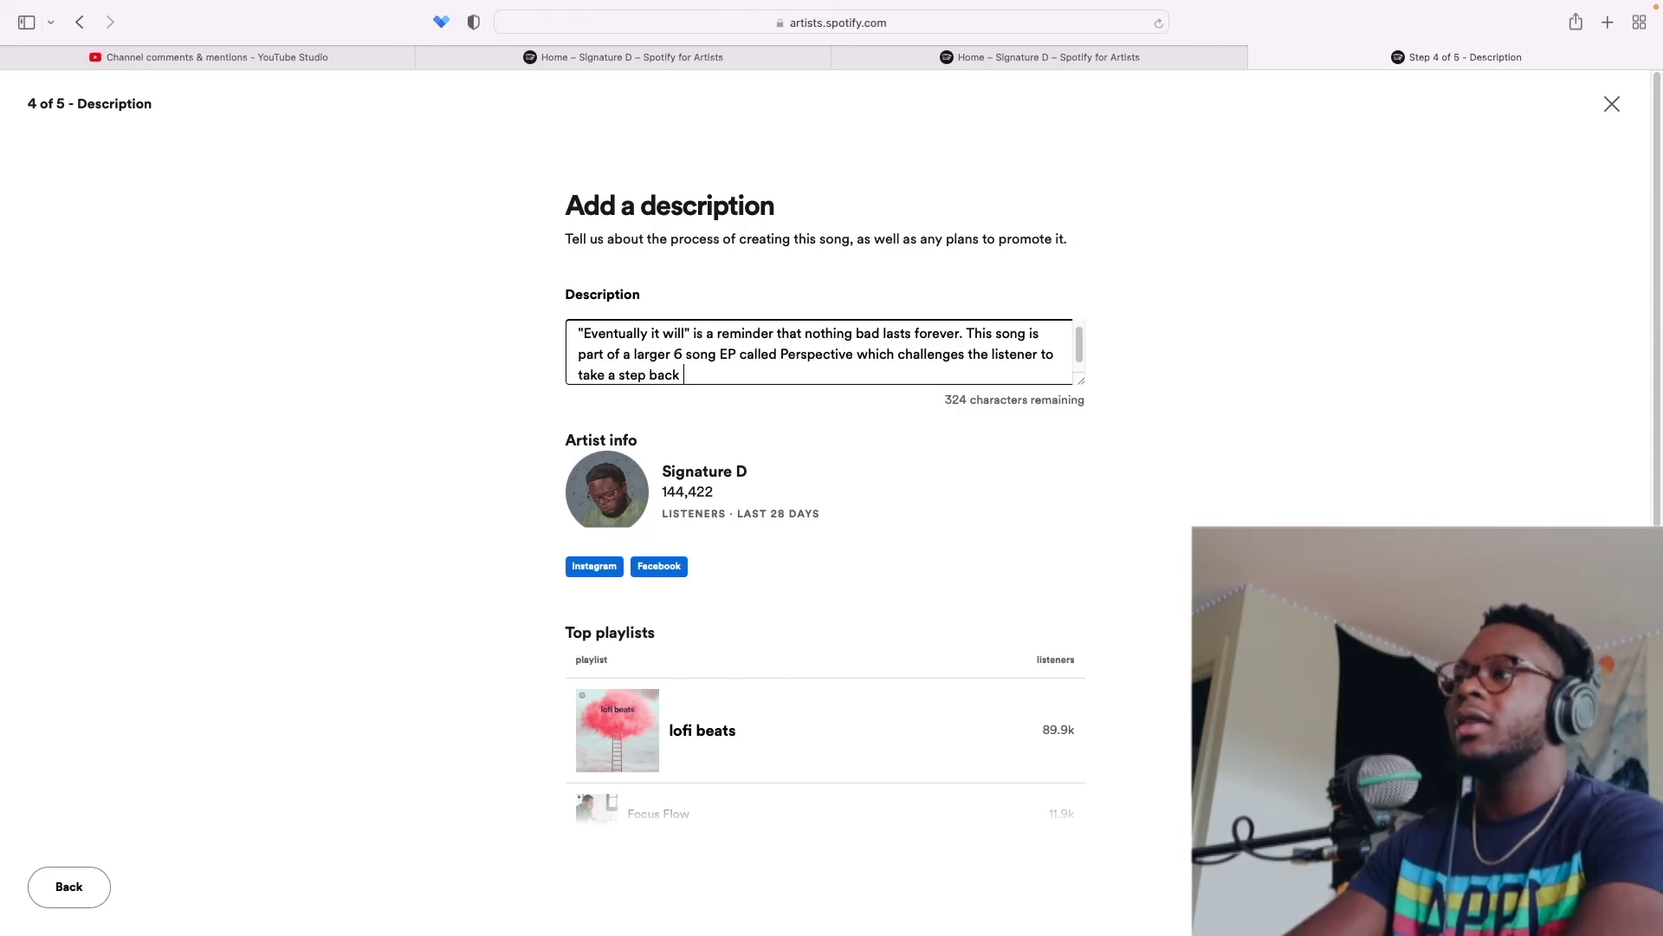
type("and")
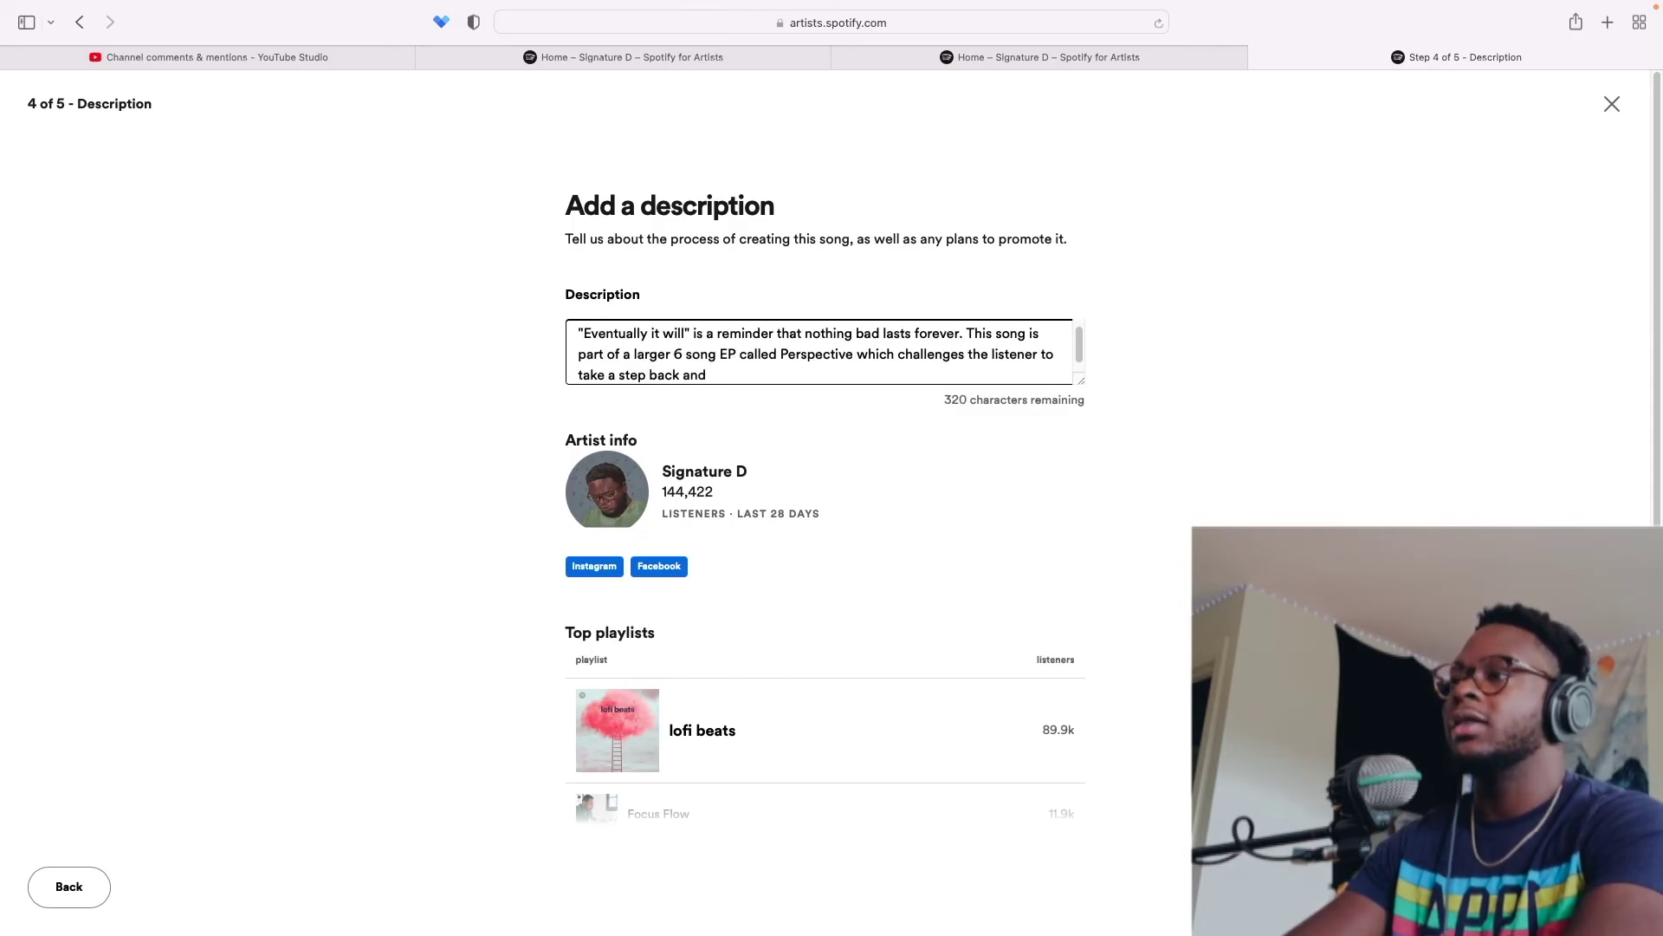
type(" realize that everything will be oa")
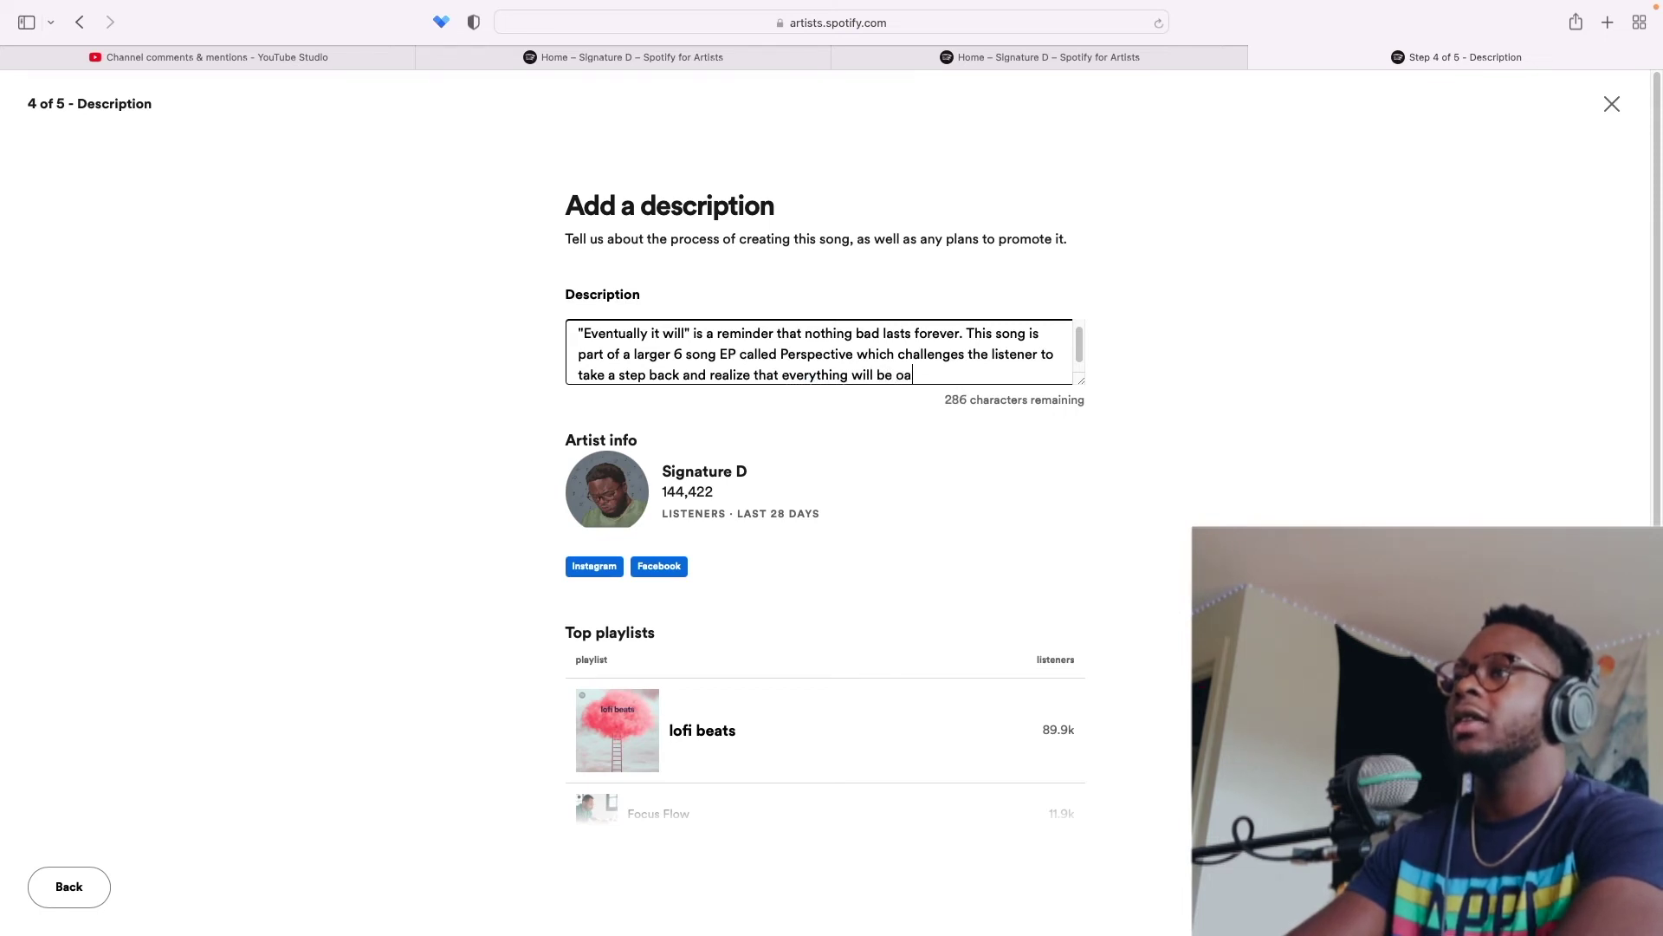
type("d and")
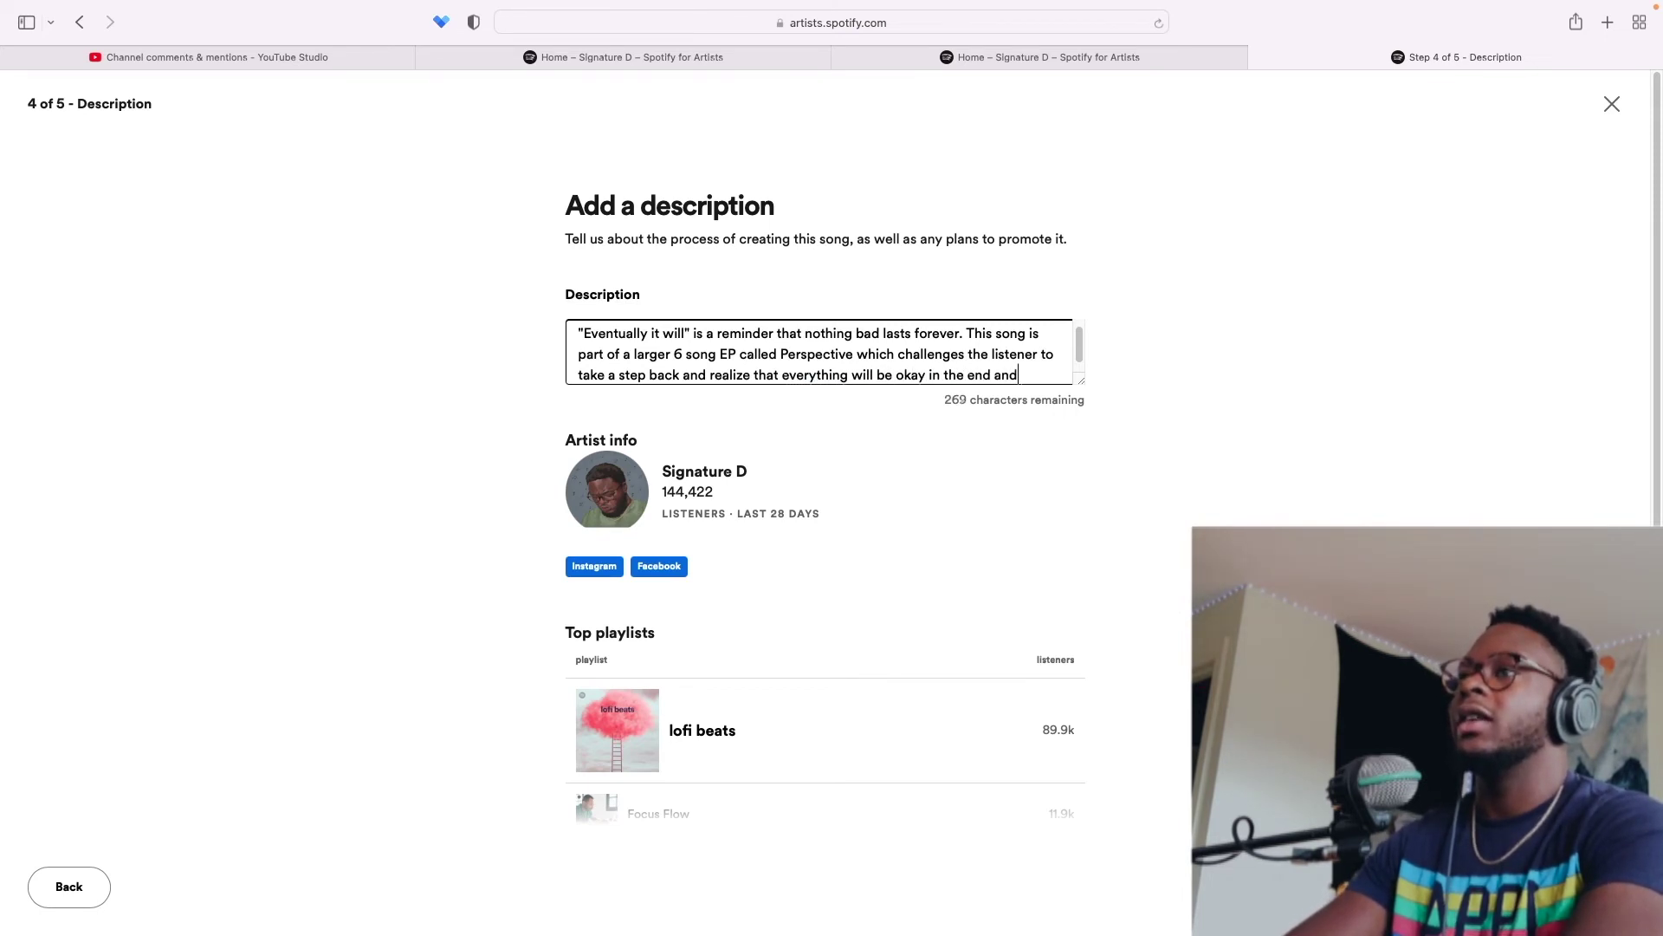
type(" that it is not")
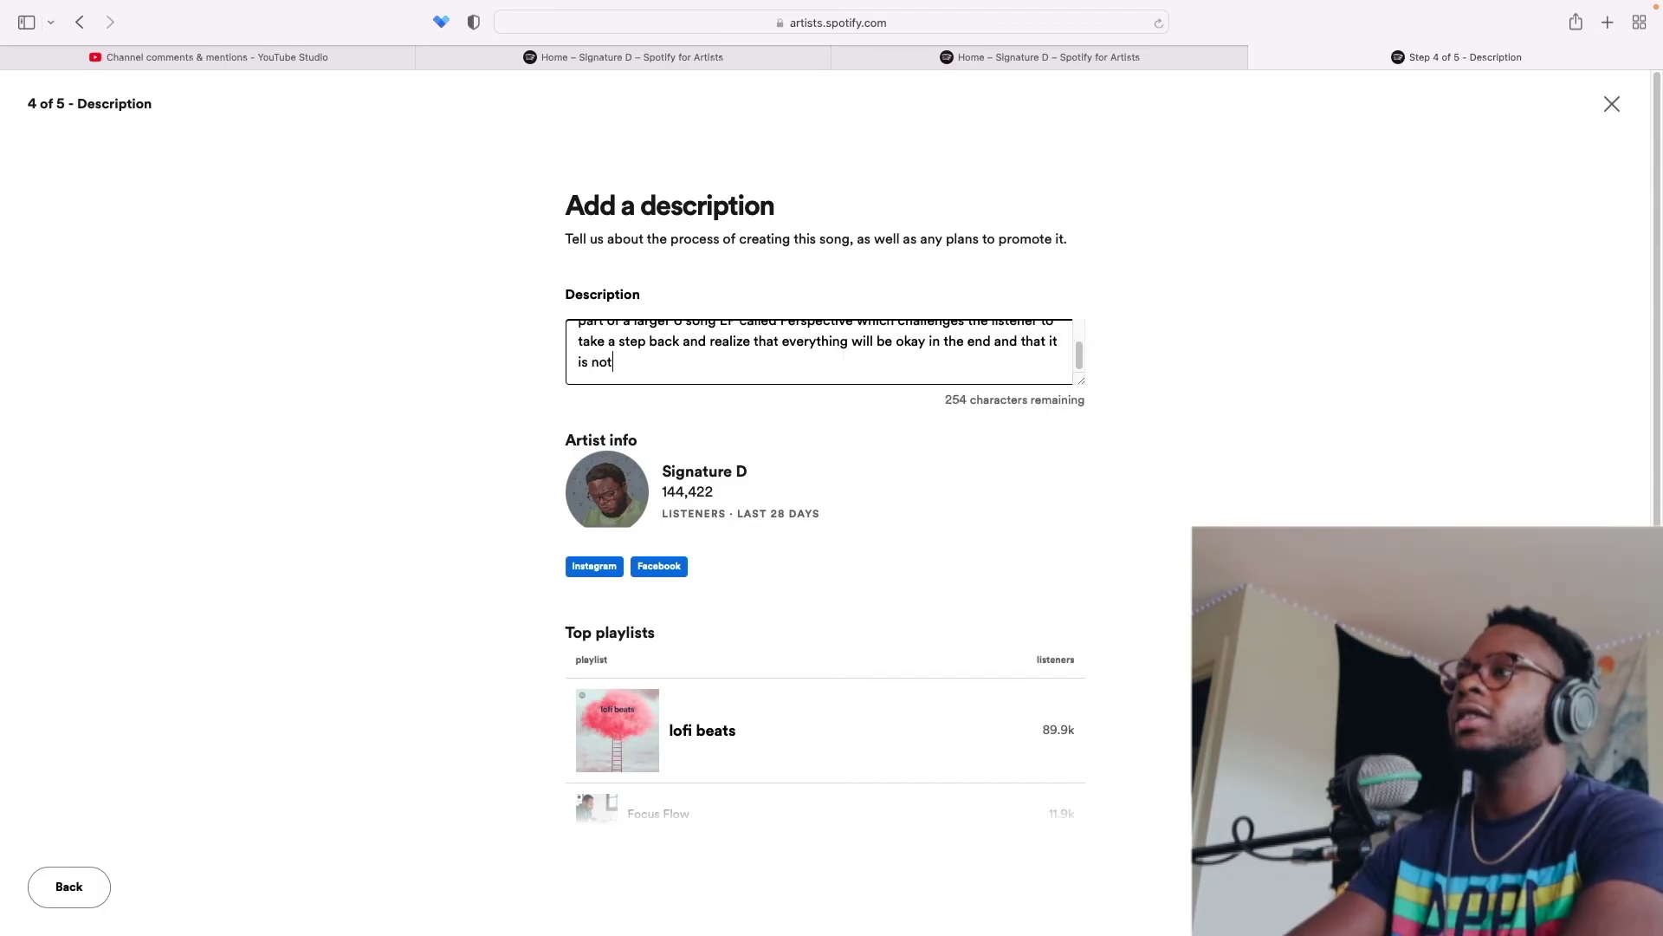
type(" as")
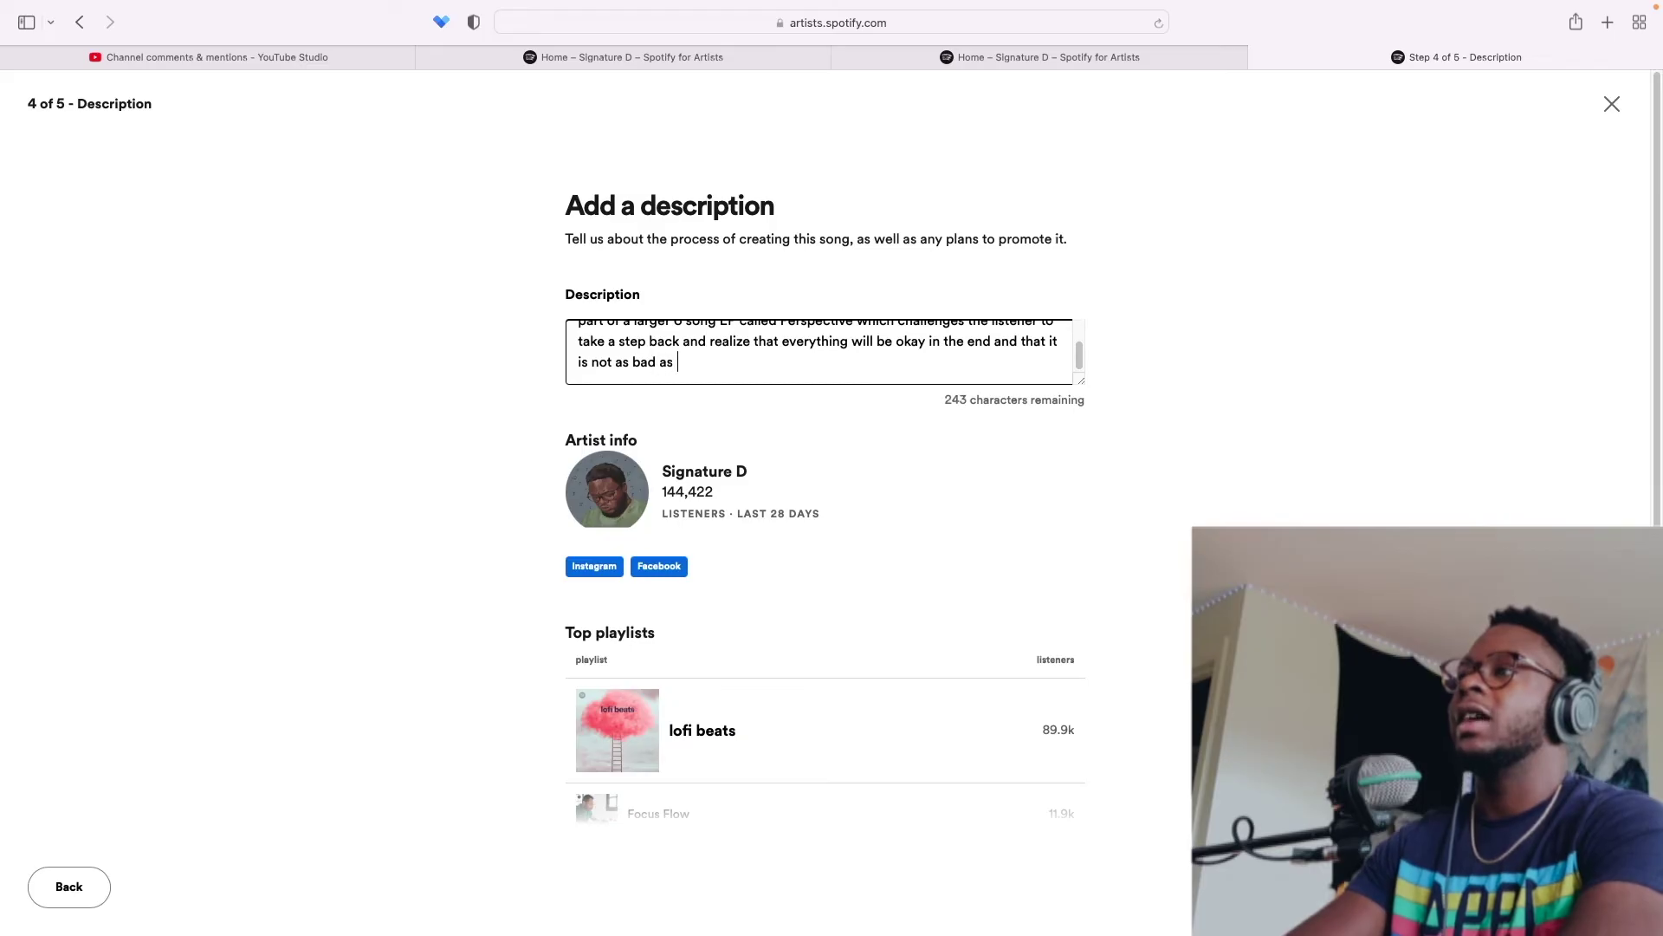
type(" bas as it seems.")
- Add dreamy vocals with guitar chops, 2M streams, editorial support and a Lofi playlist fit
scroll(818, 350, "up", 2)
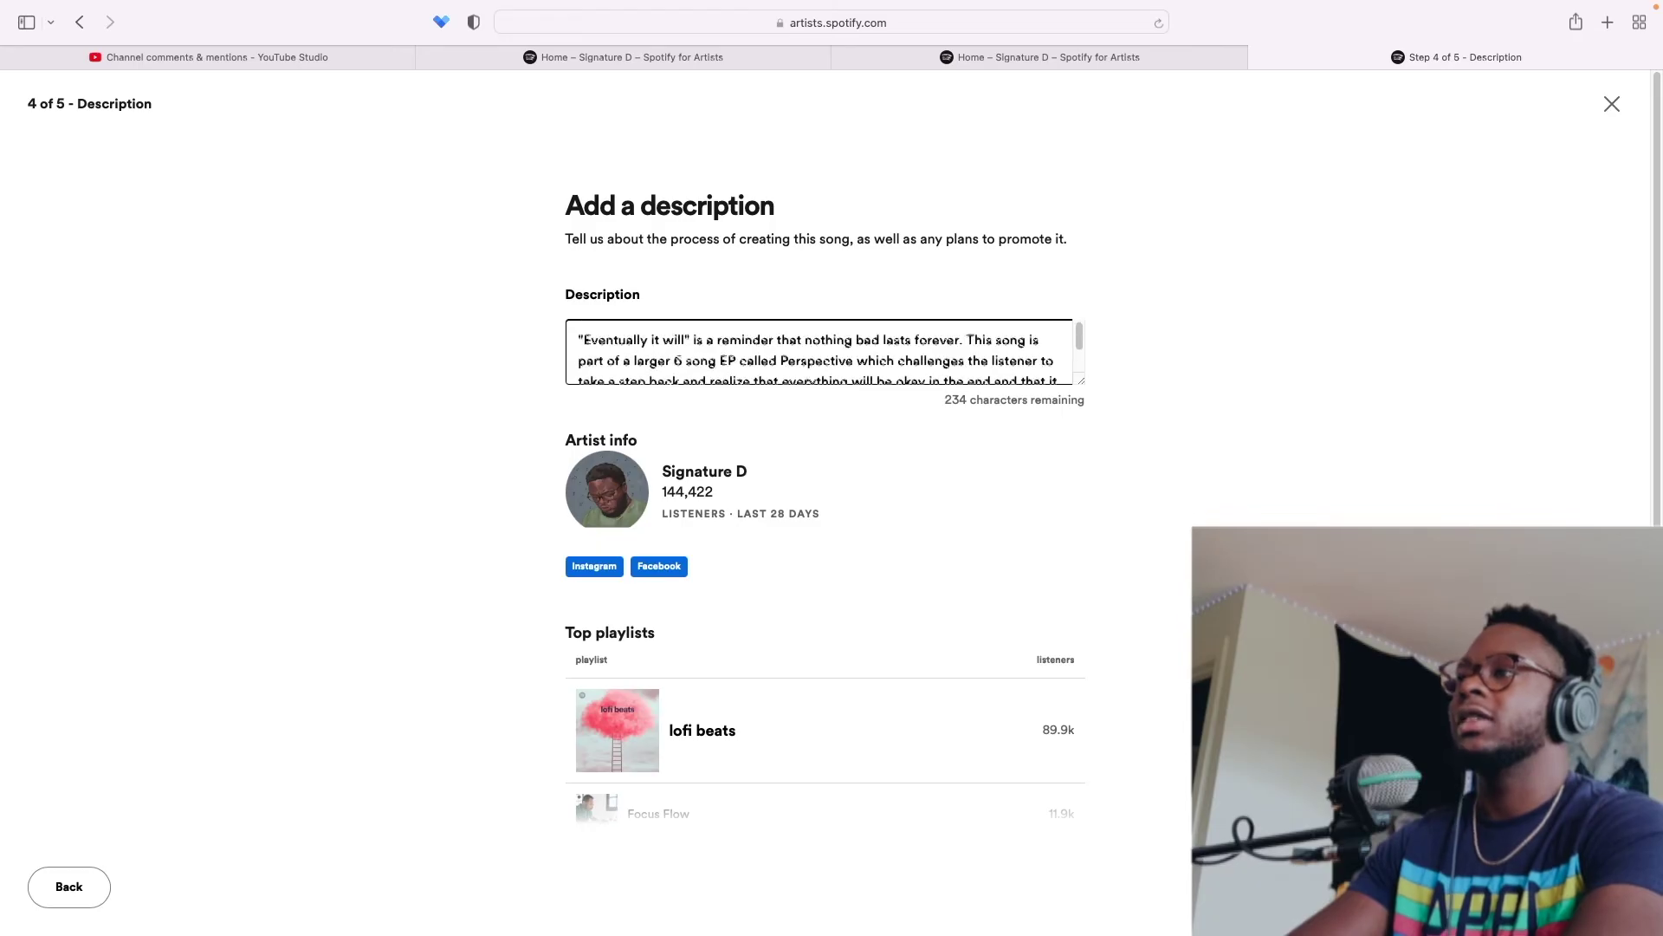
scroll(785, 396, "down", 5)
scroll(785, 395, "up", 3)
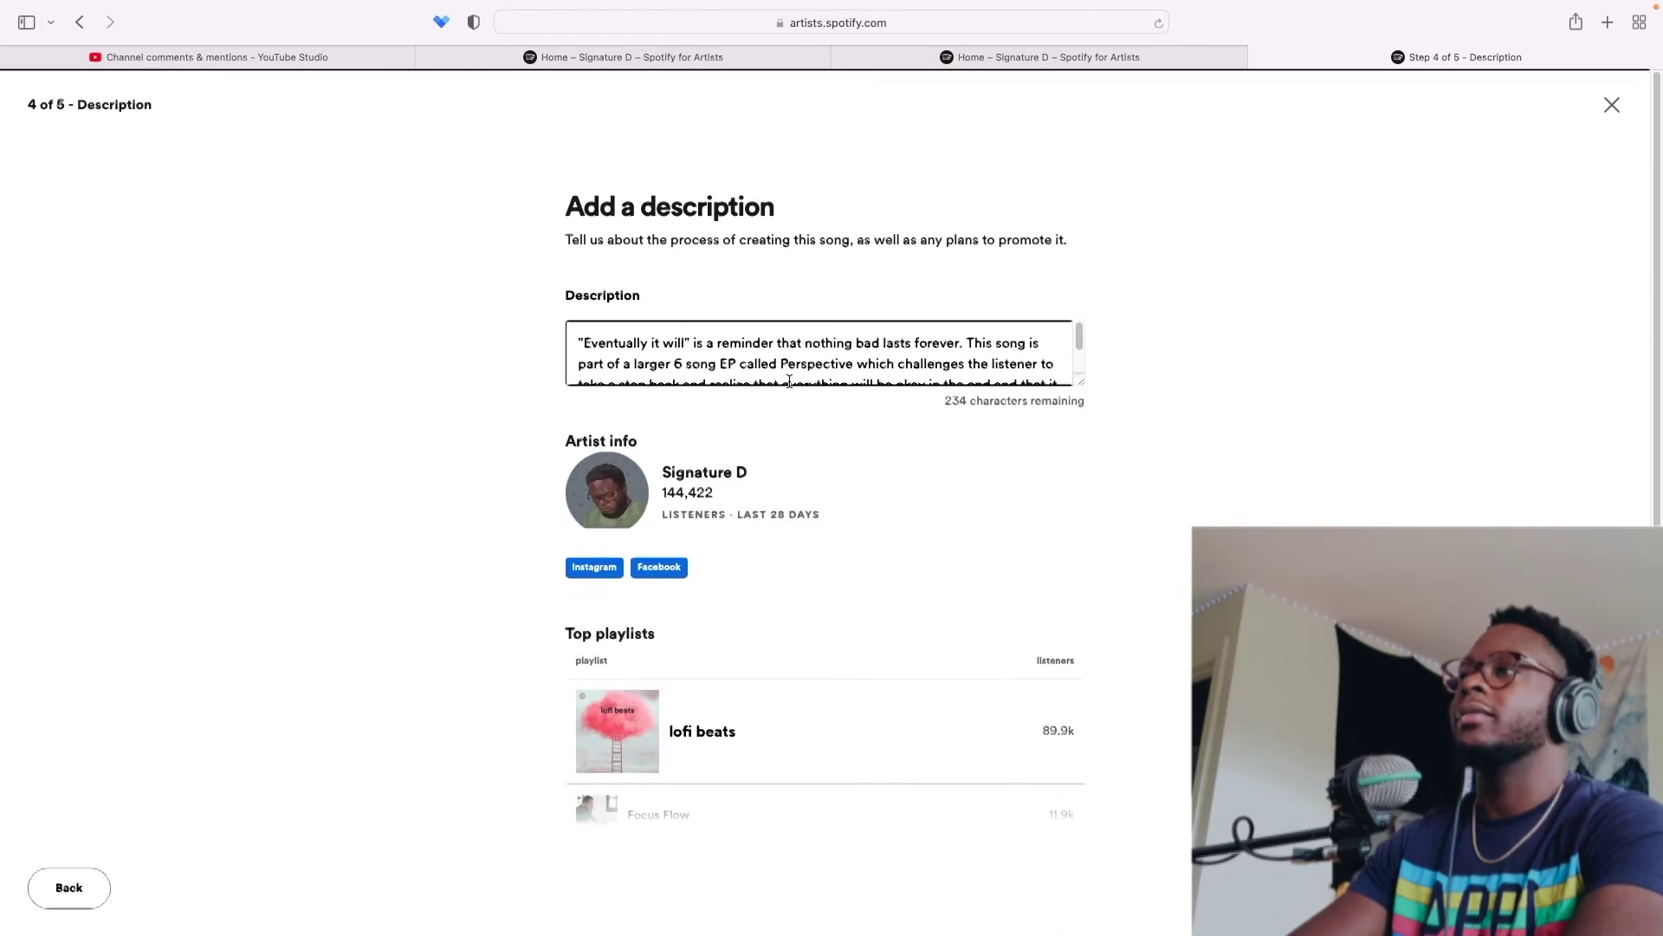
scroll(791, 364, "down", 3)
type("The song ")
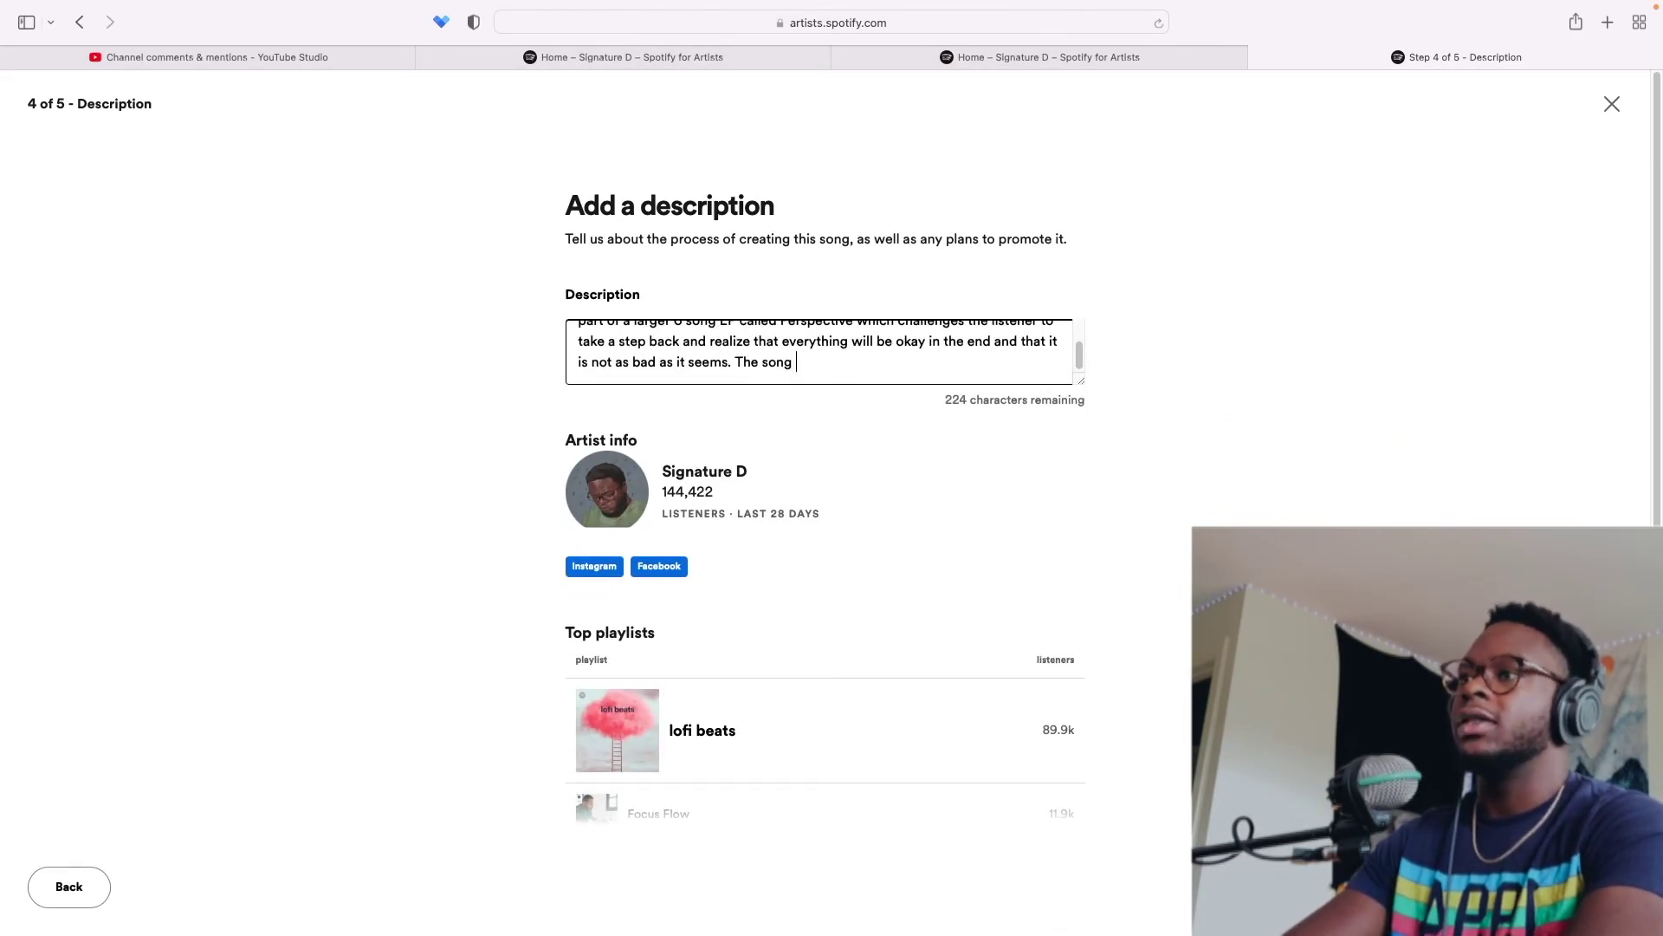
type("includes dre")
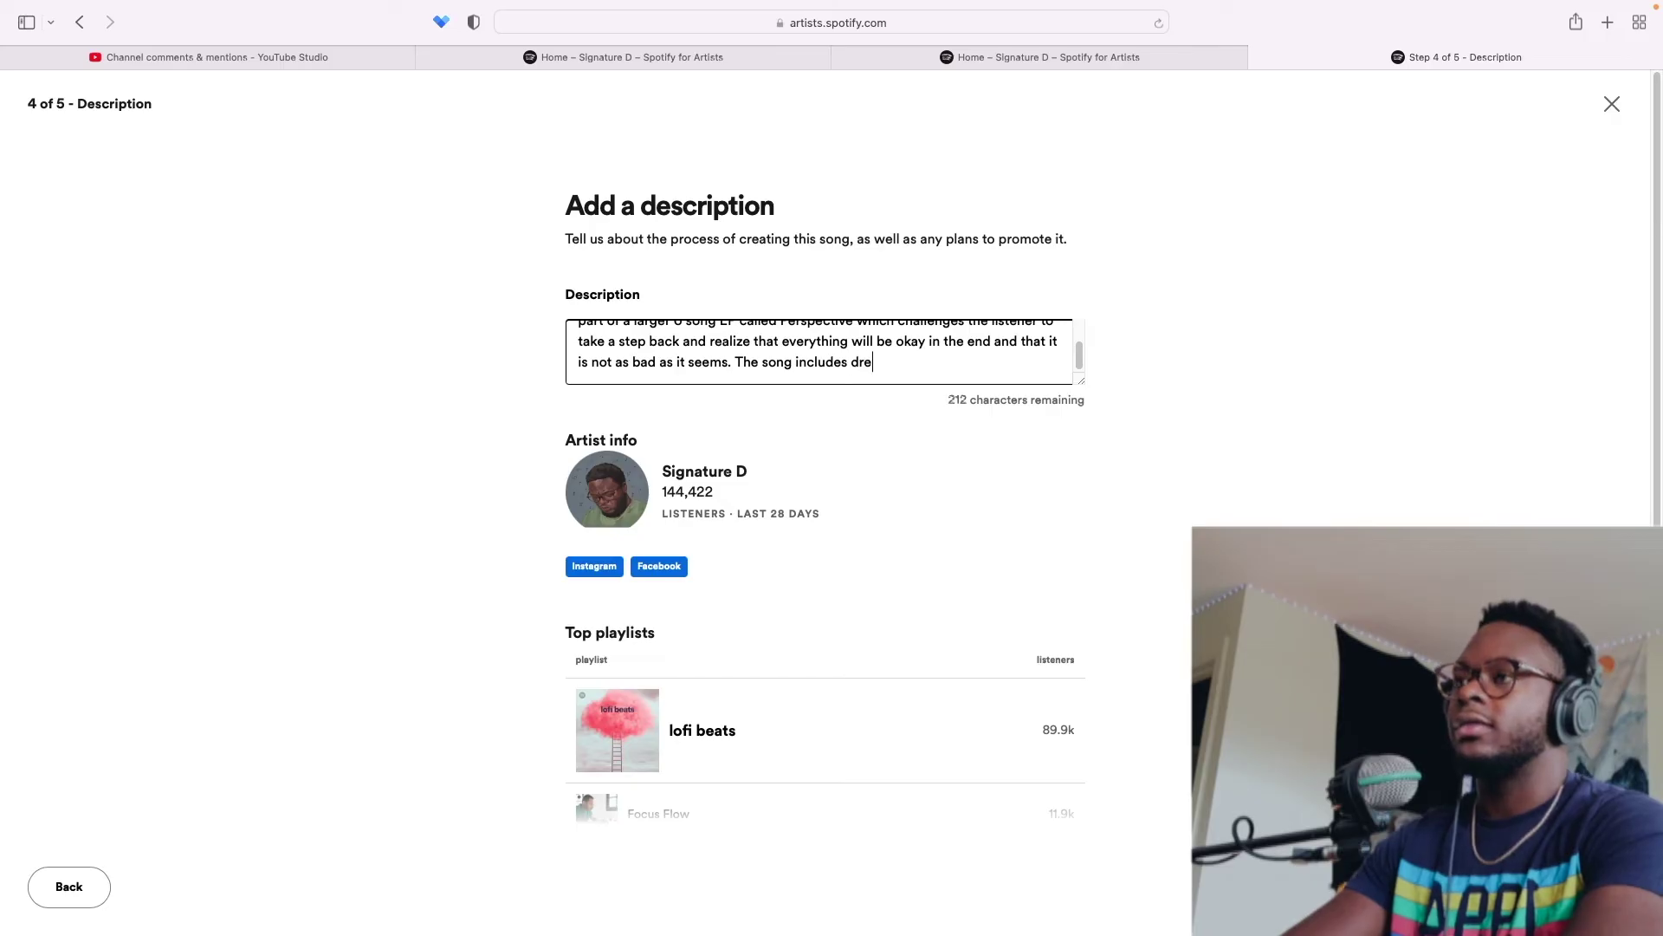
type("amy Signature")
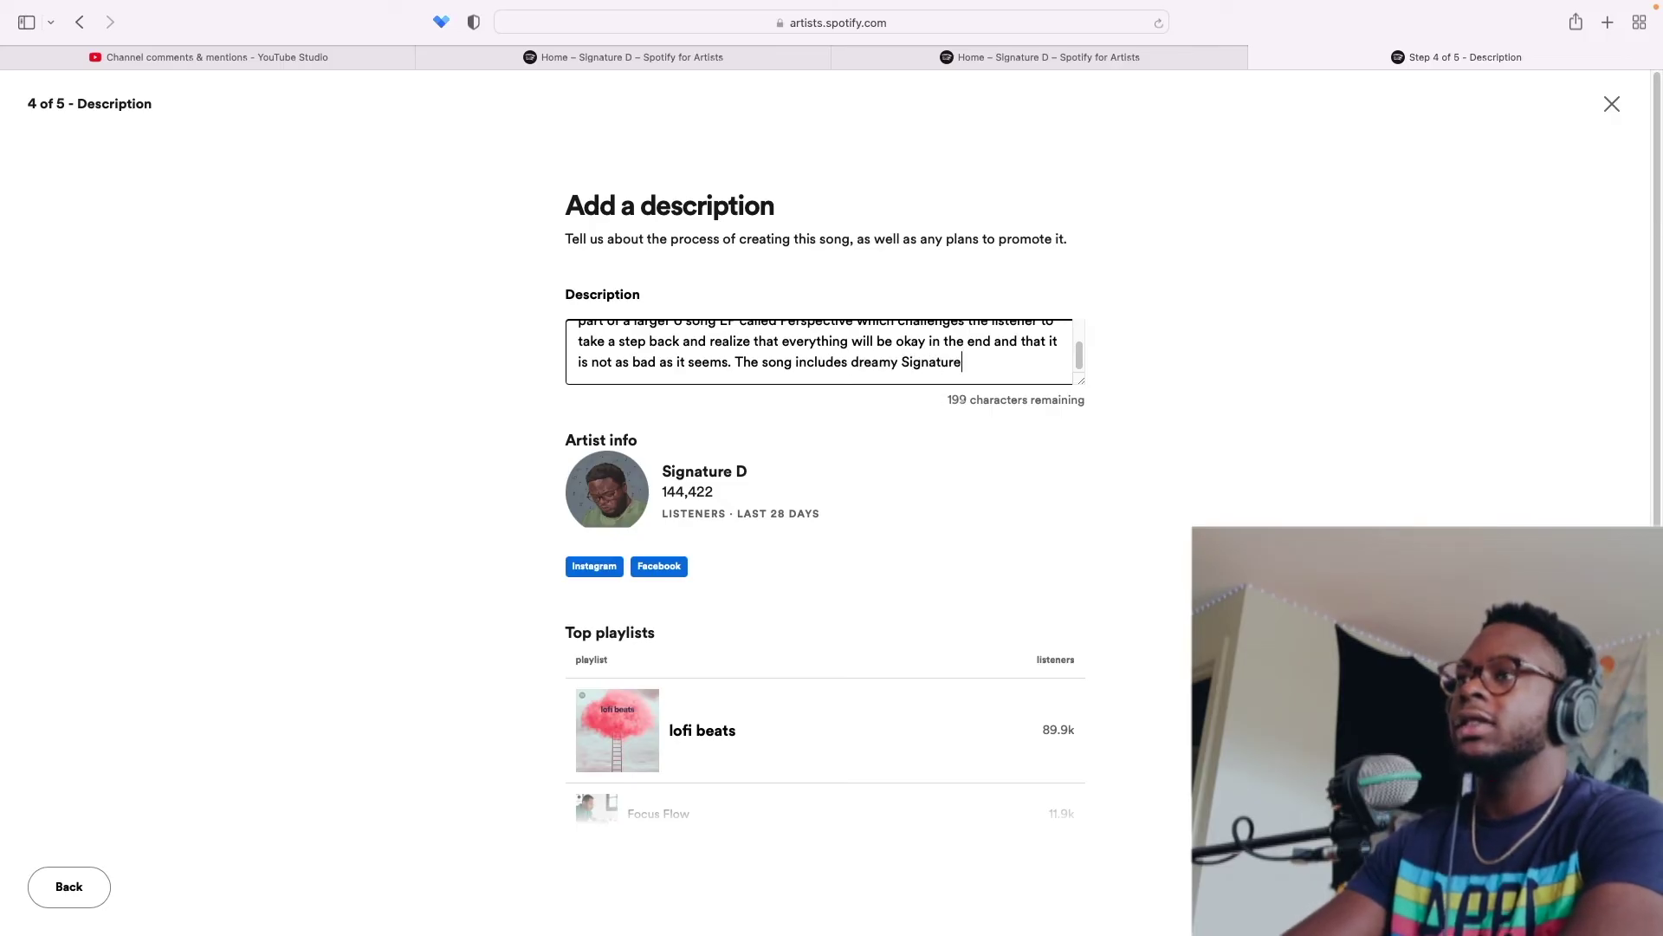
type(" D vocals ")
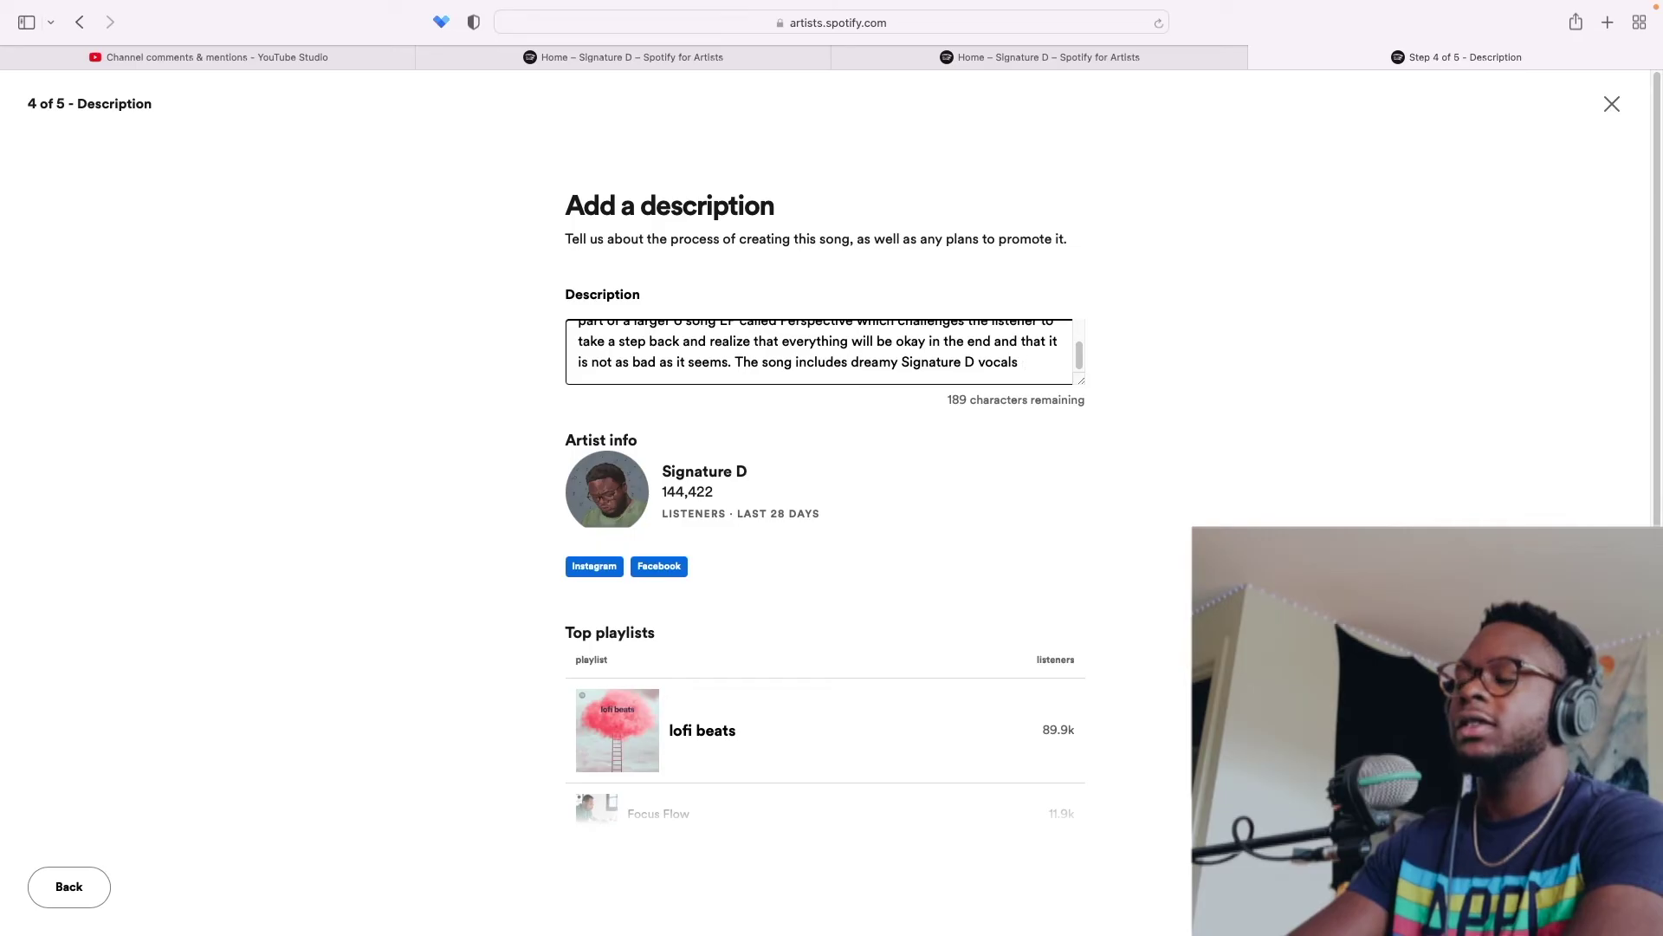
type("combined with")
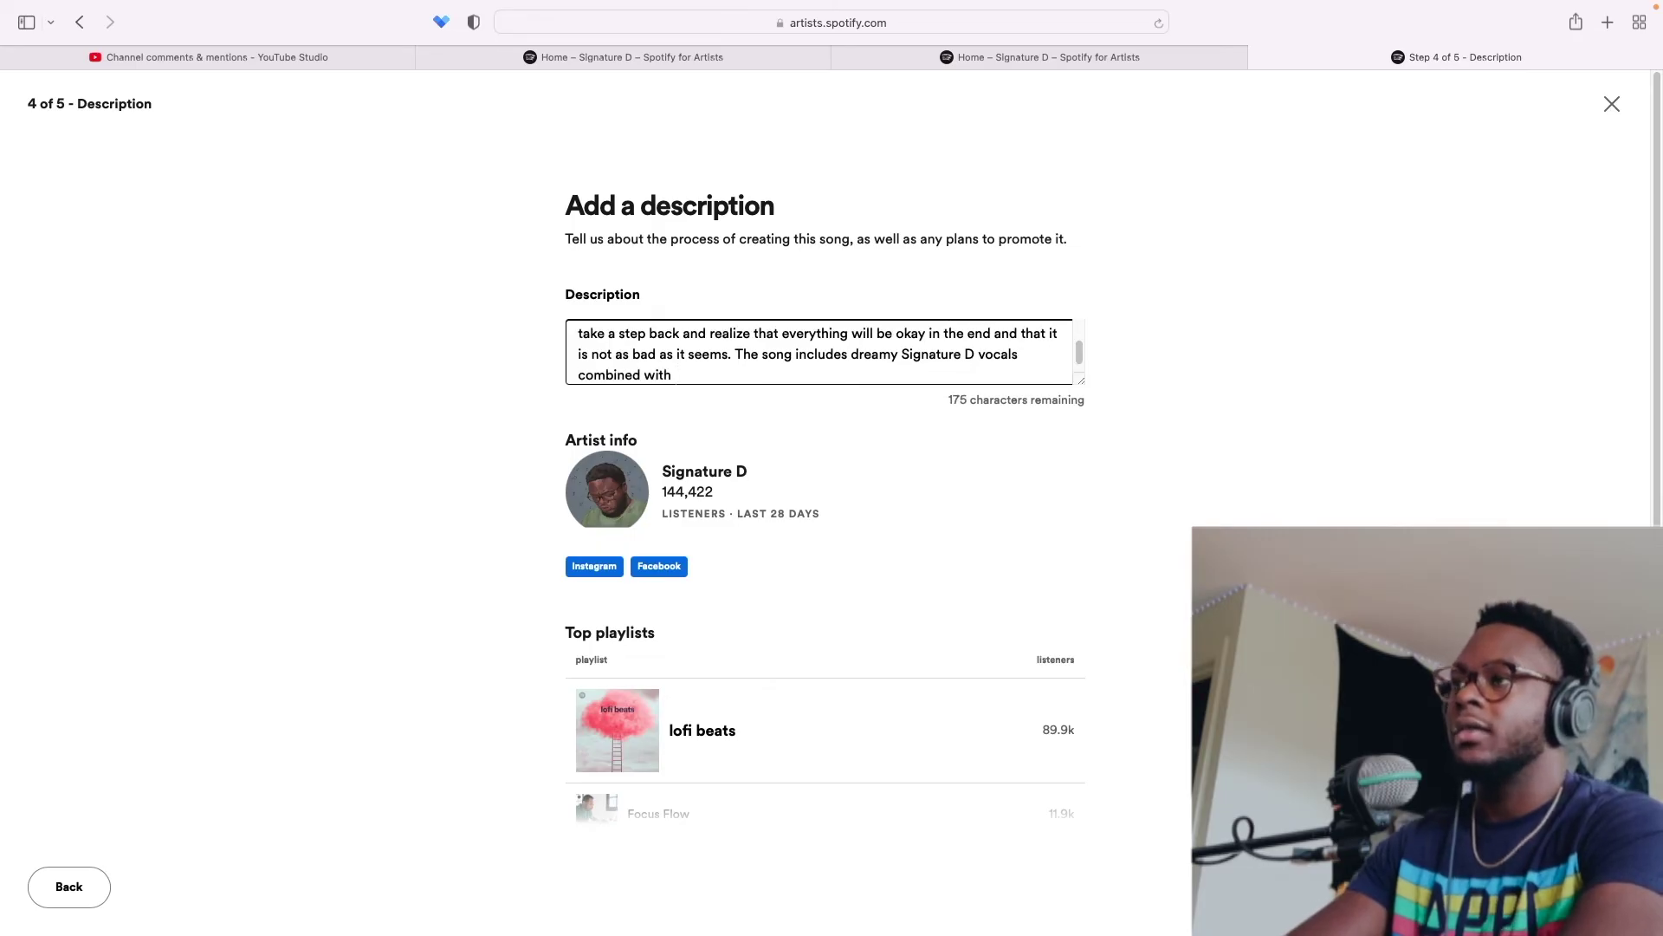
type(" guitar chop")
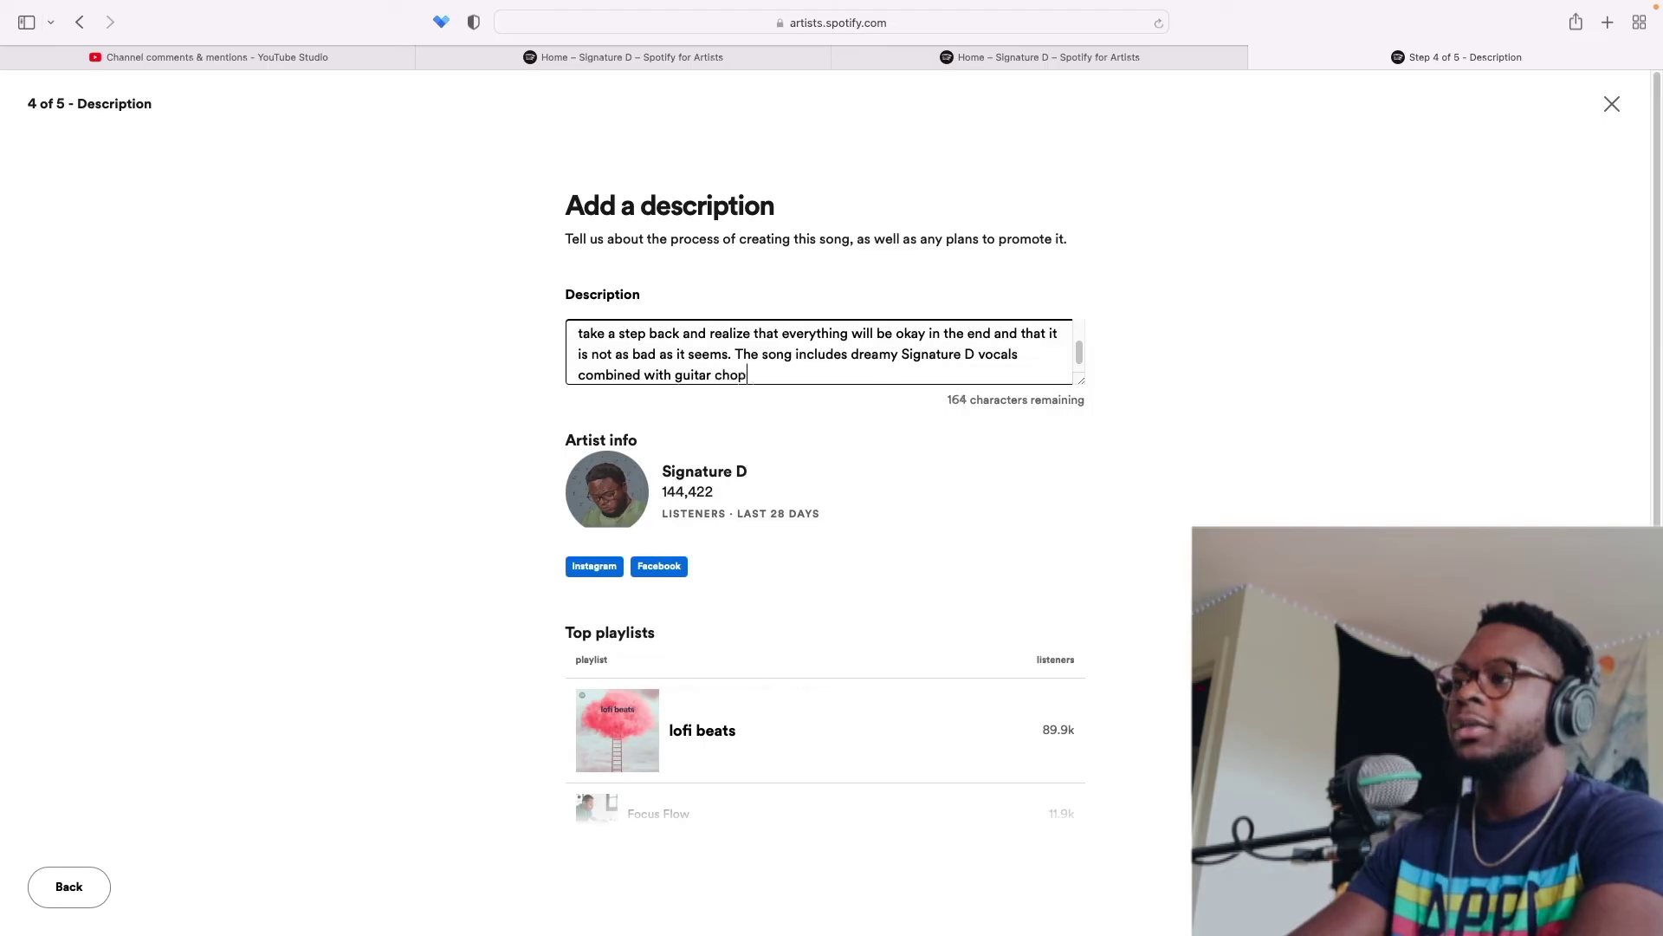
type("s and punch")
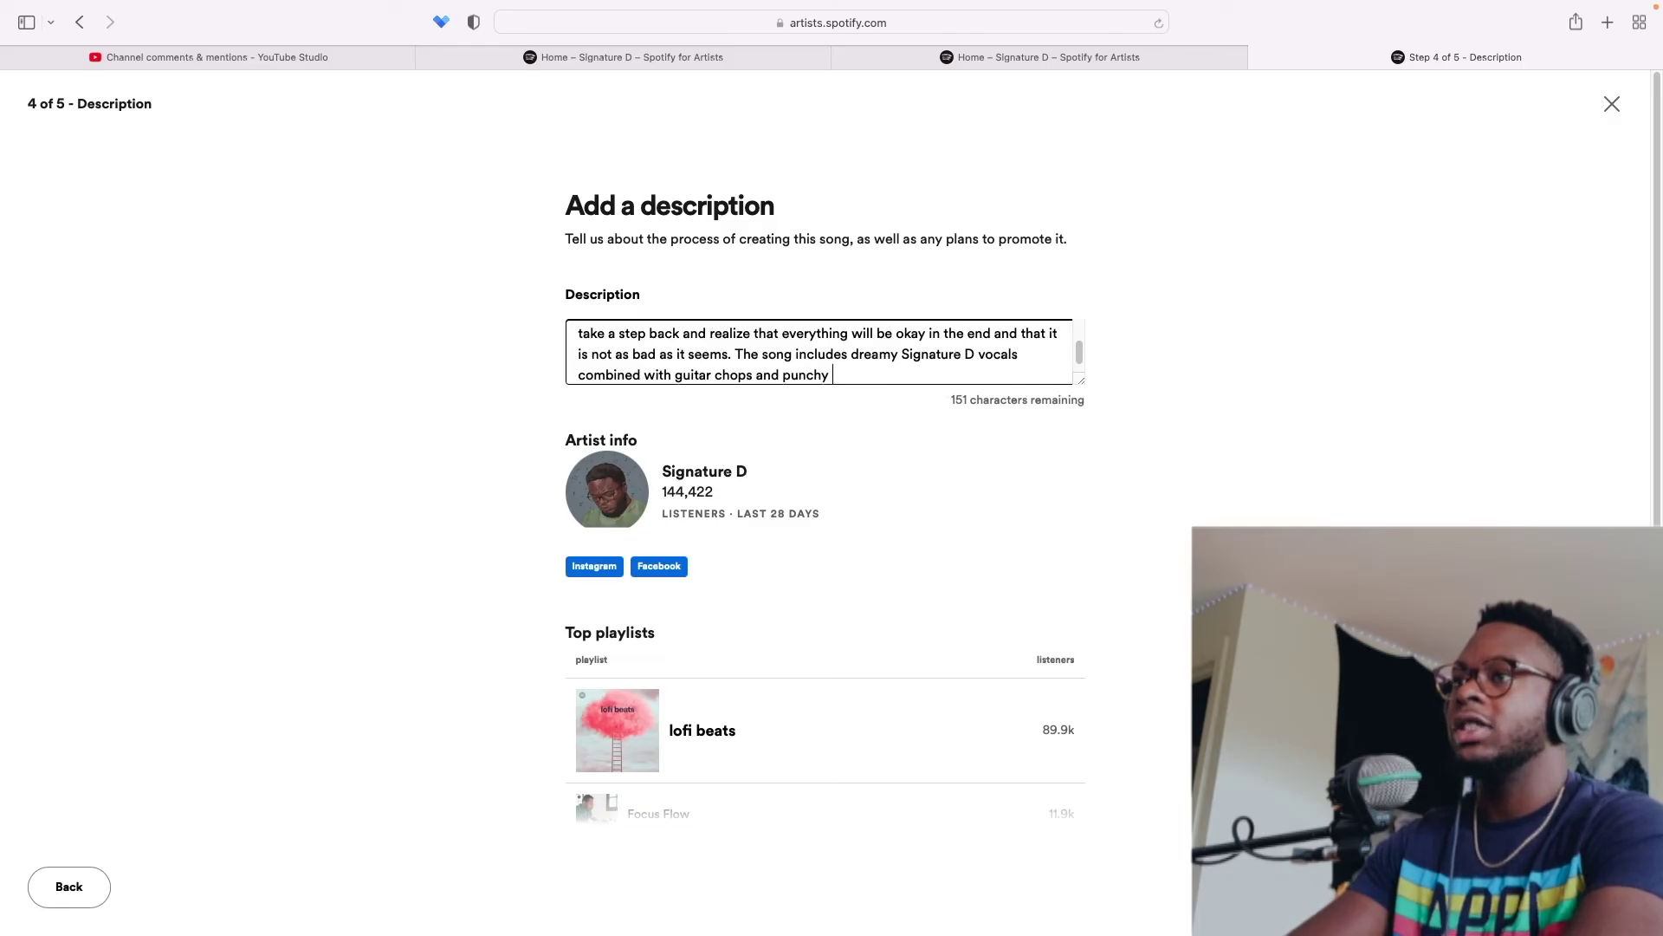
type("y, yet calm drums. Signature")
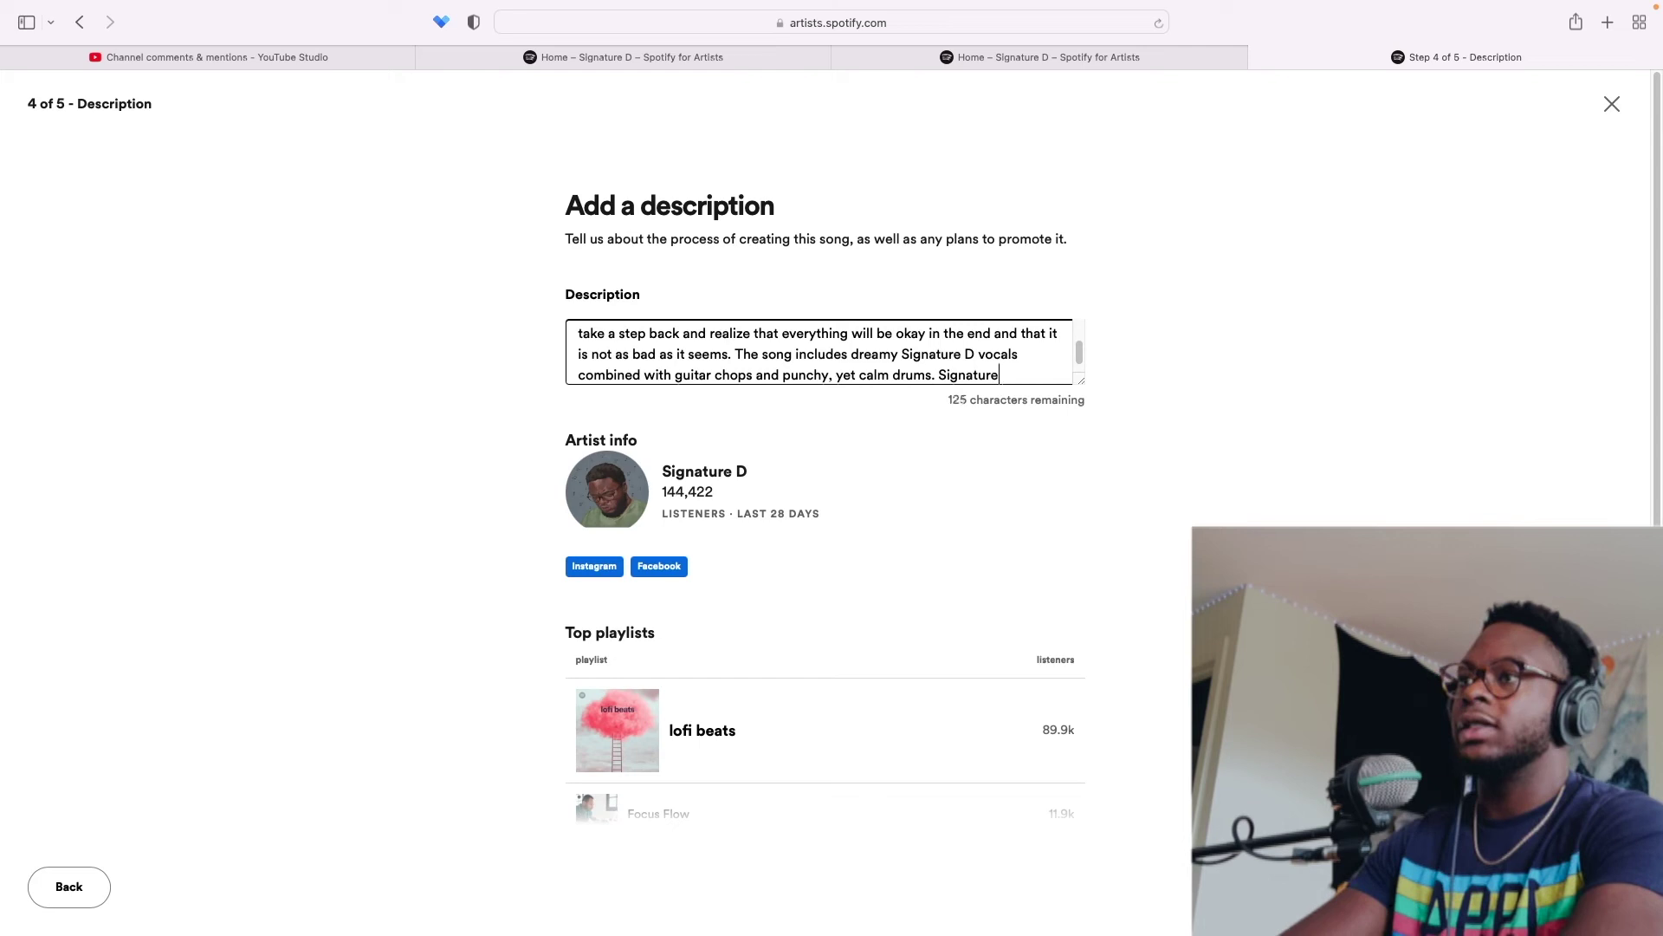
type("ained ove")
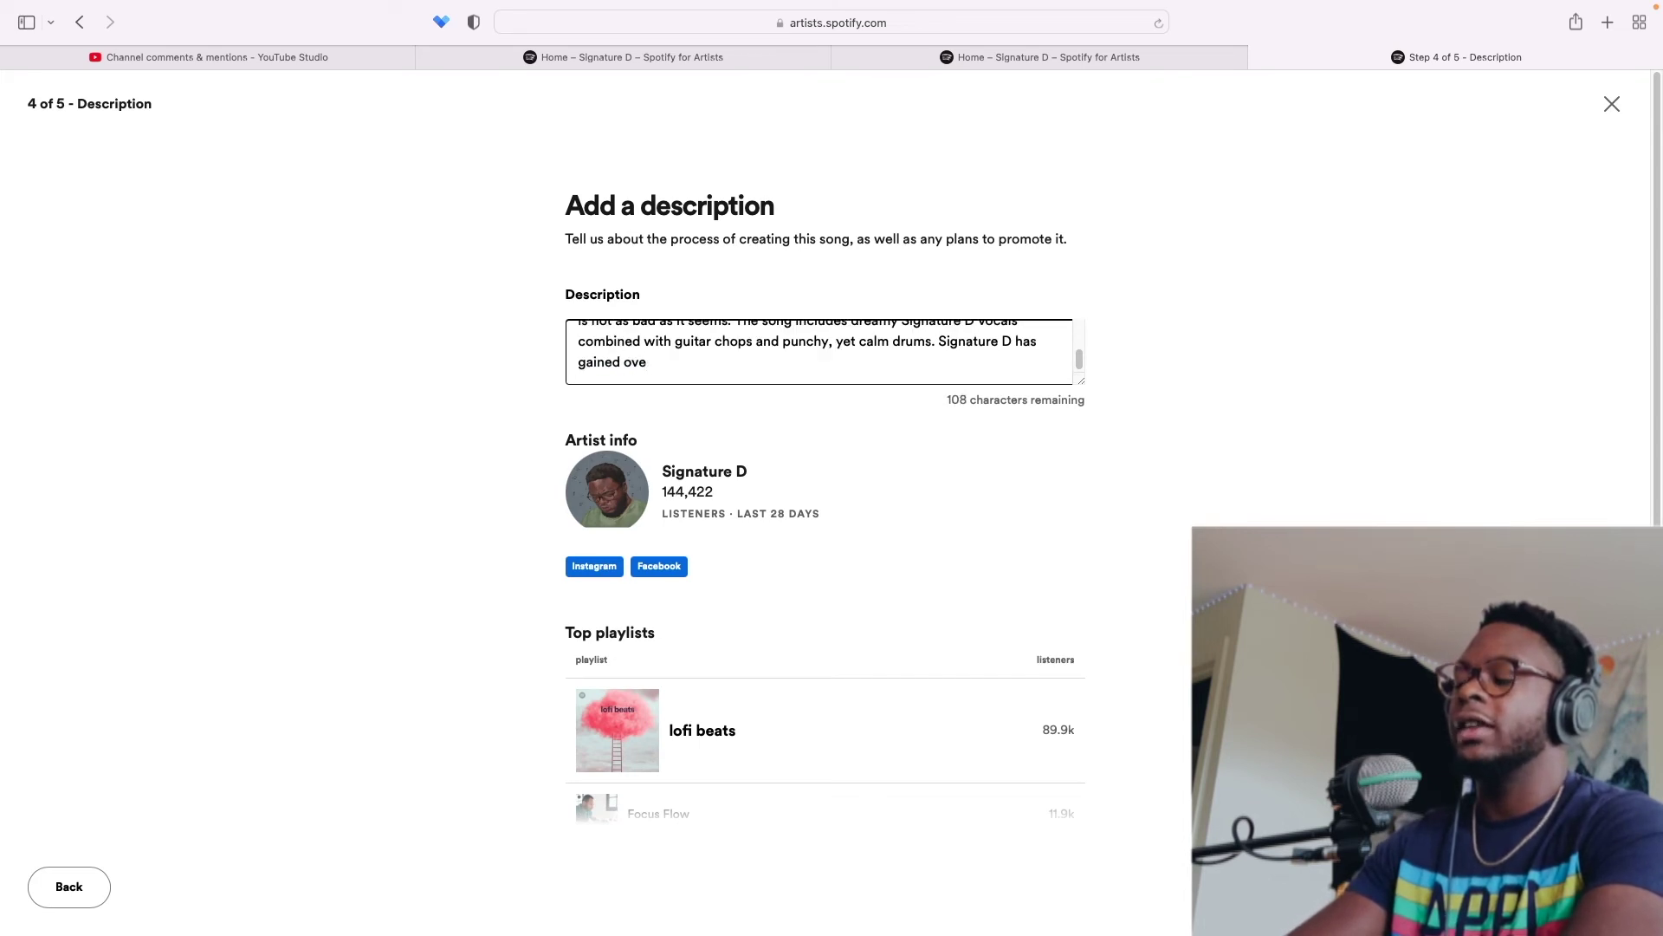
type("r 2")
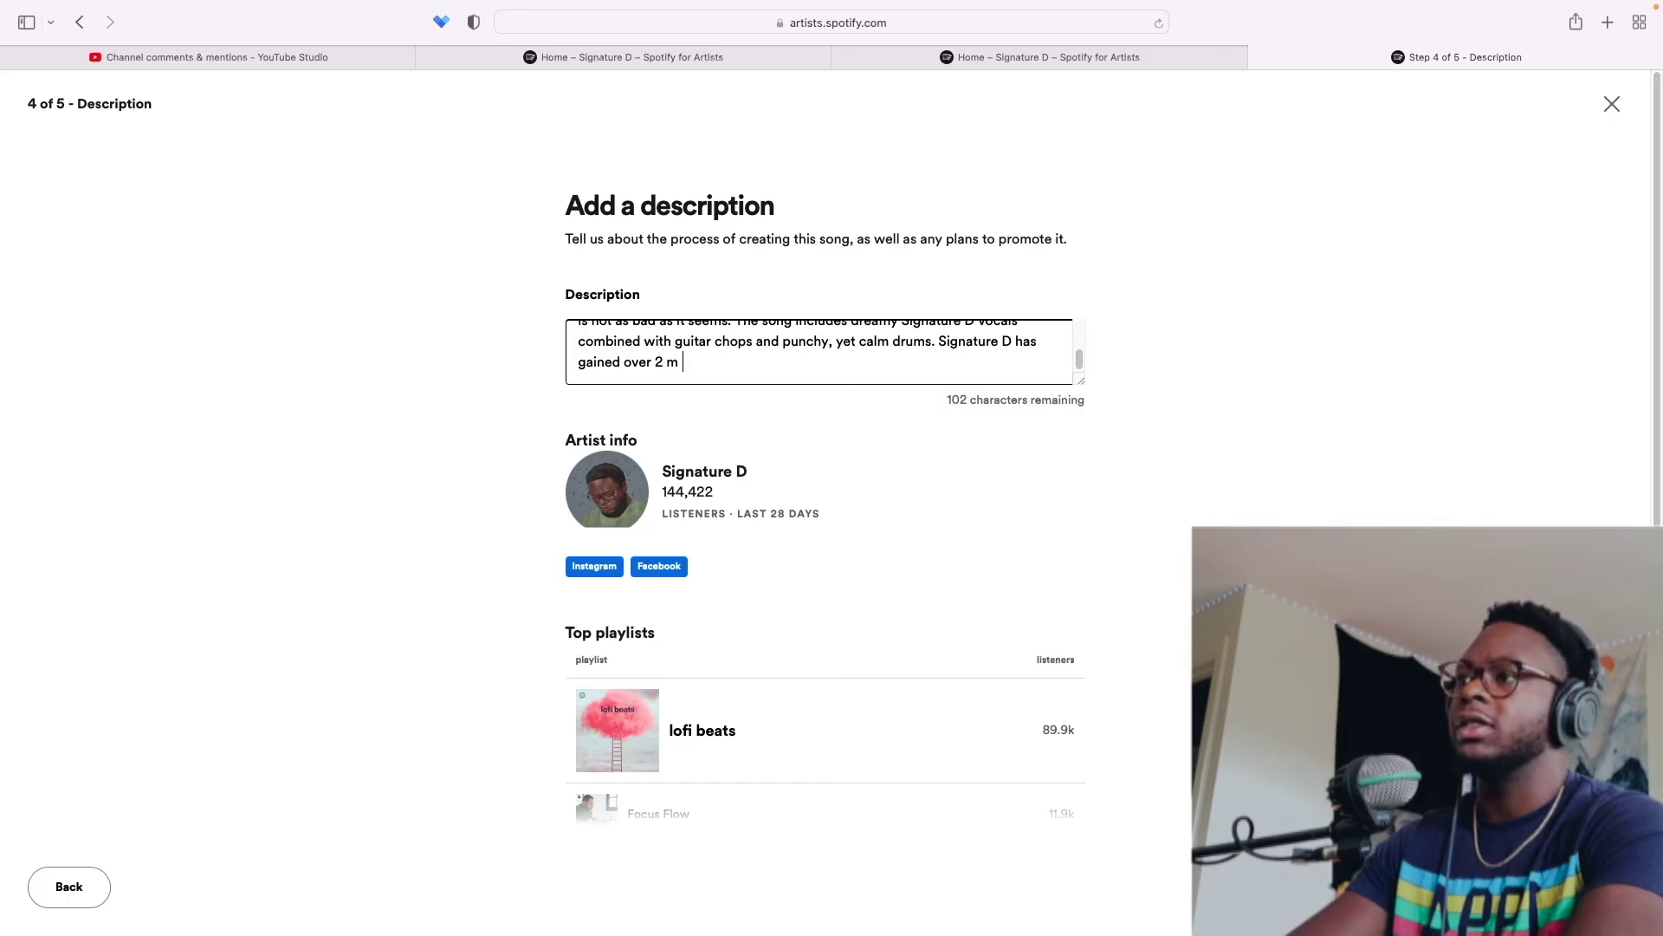
type("M streams ")
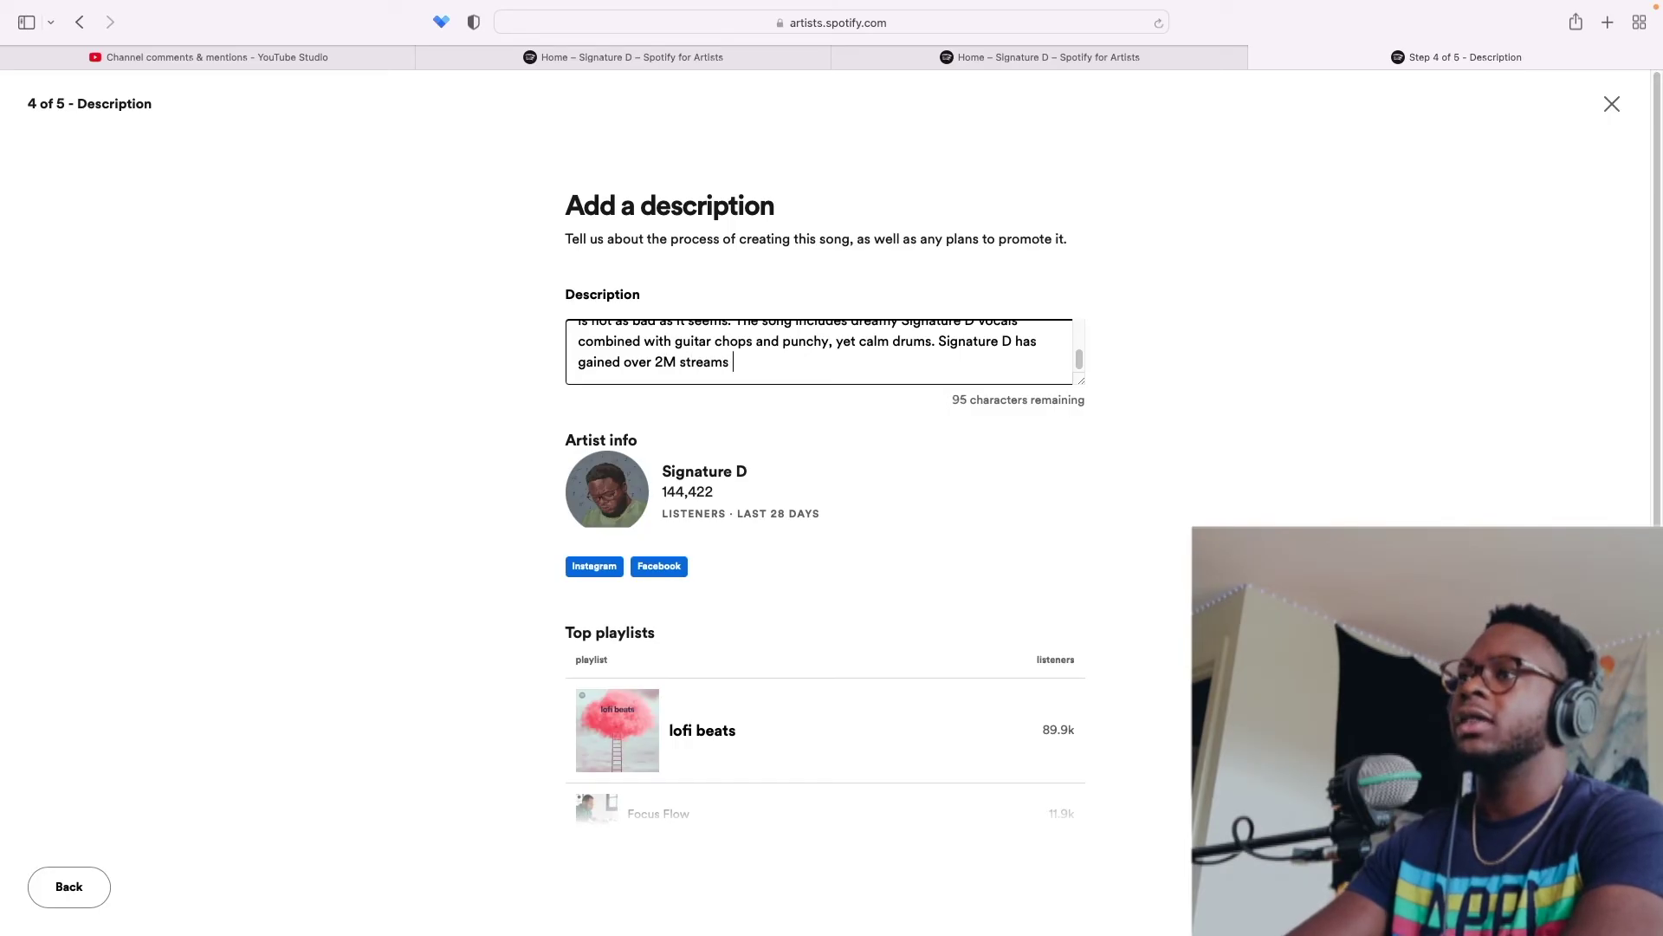
type("on spotify an")
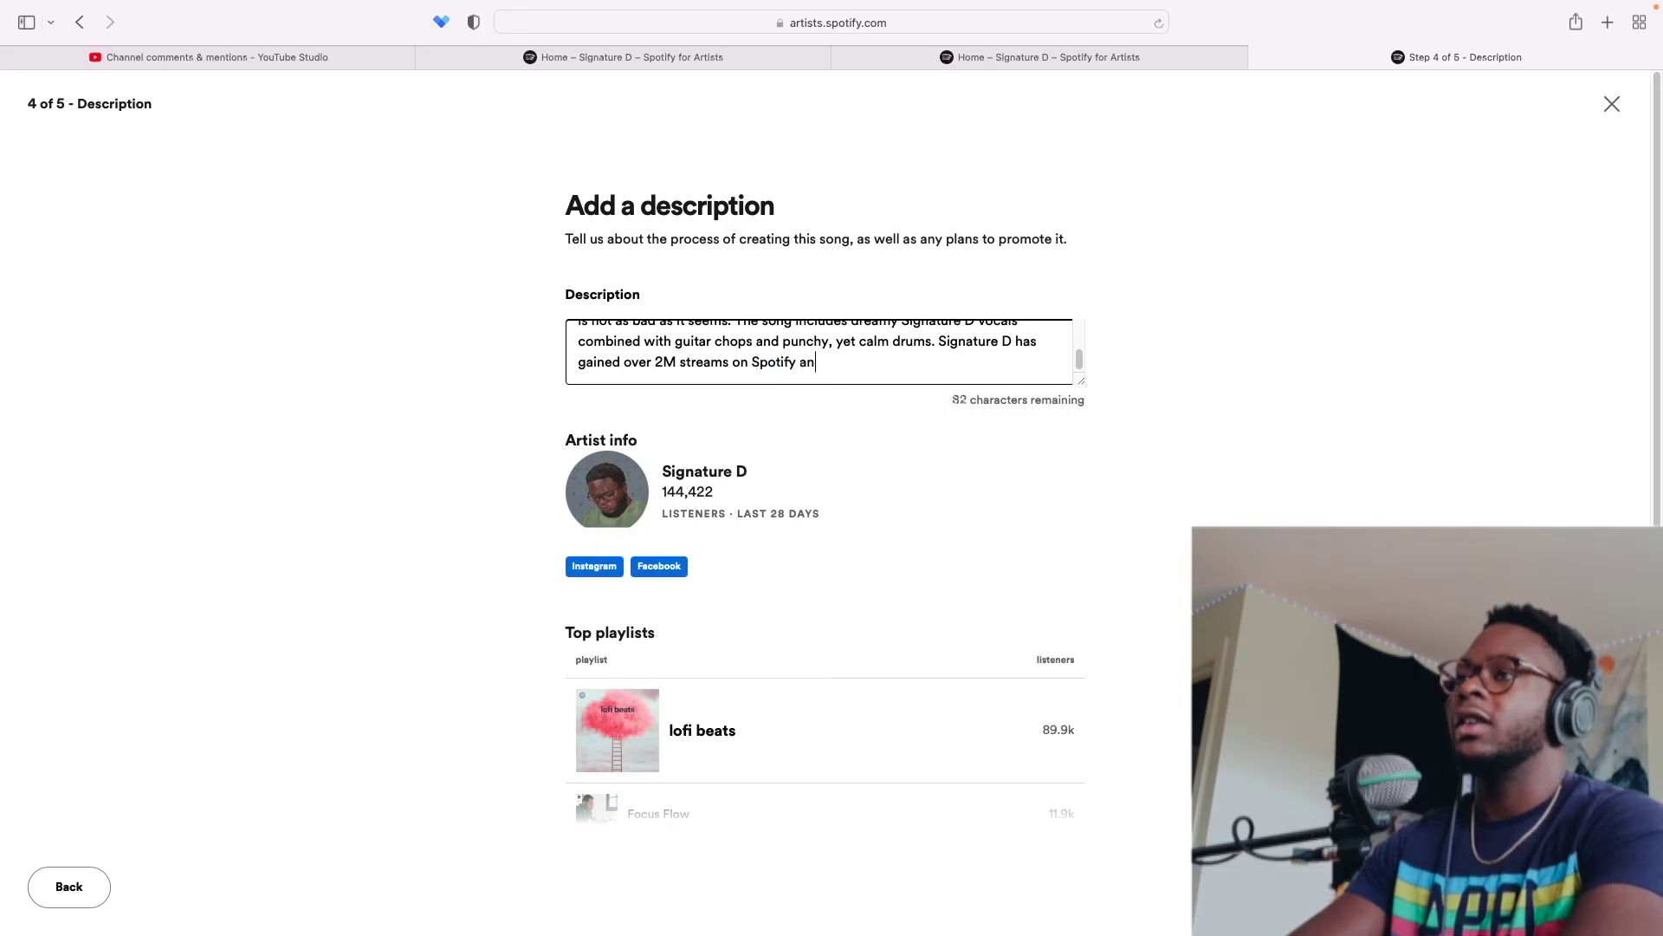
type("d has been supp")
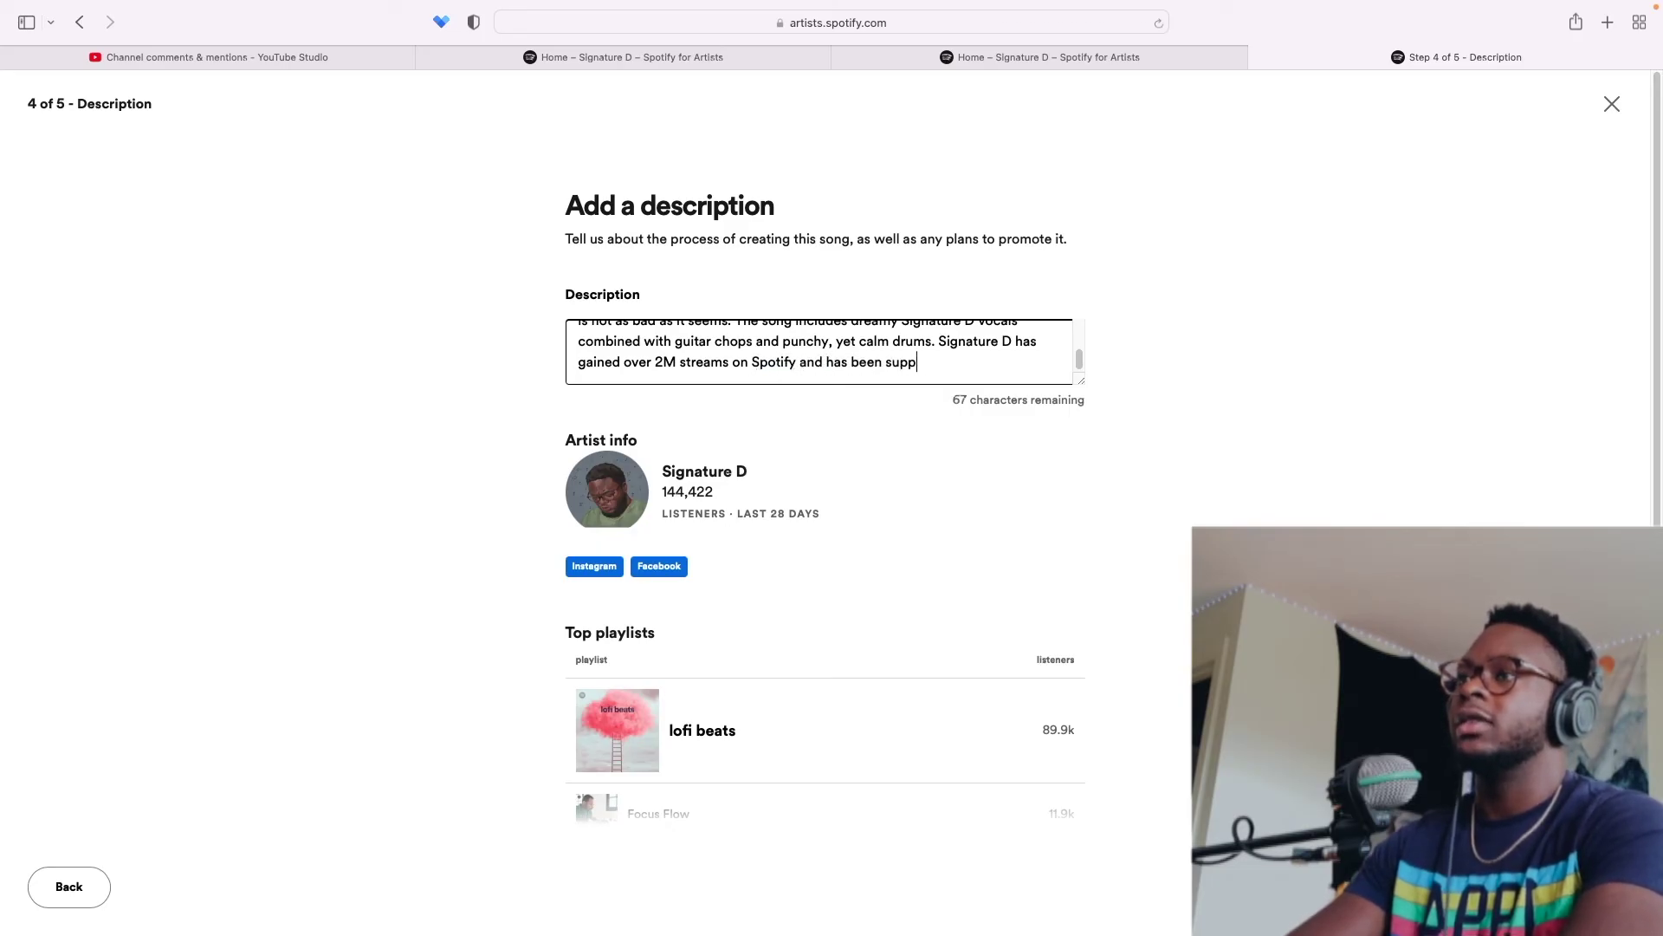
type("orted on many")
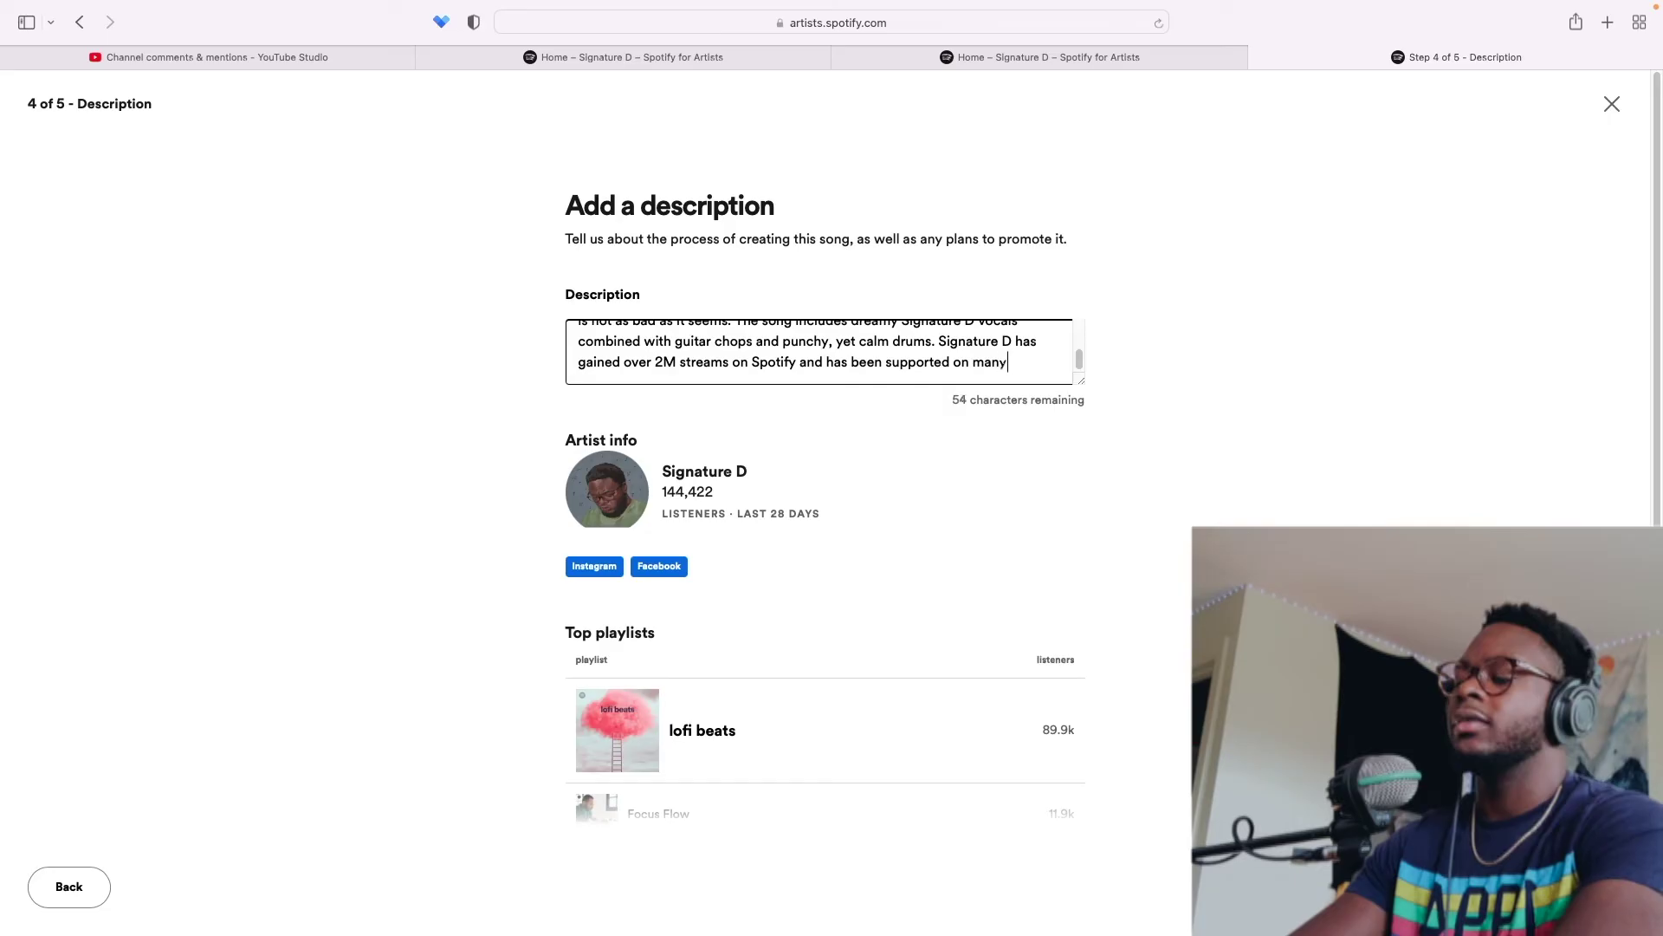
type(" editorials. Th")
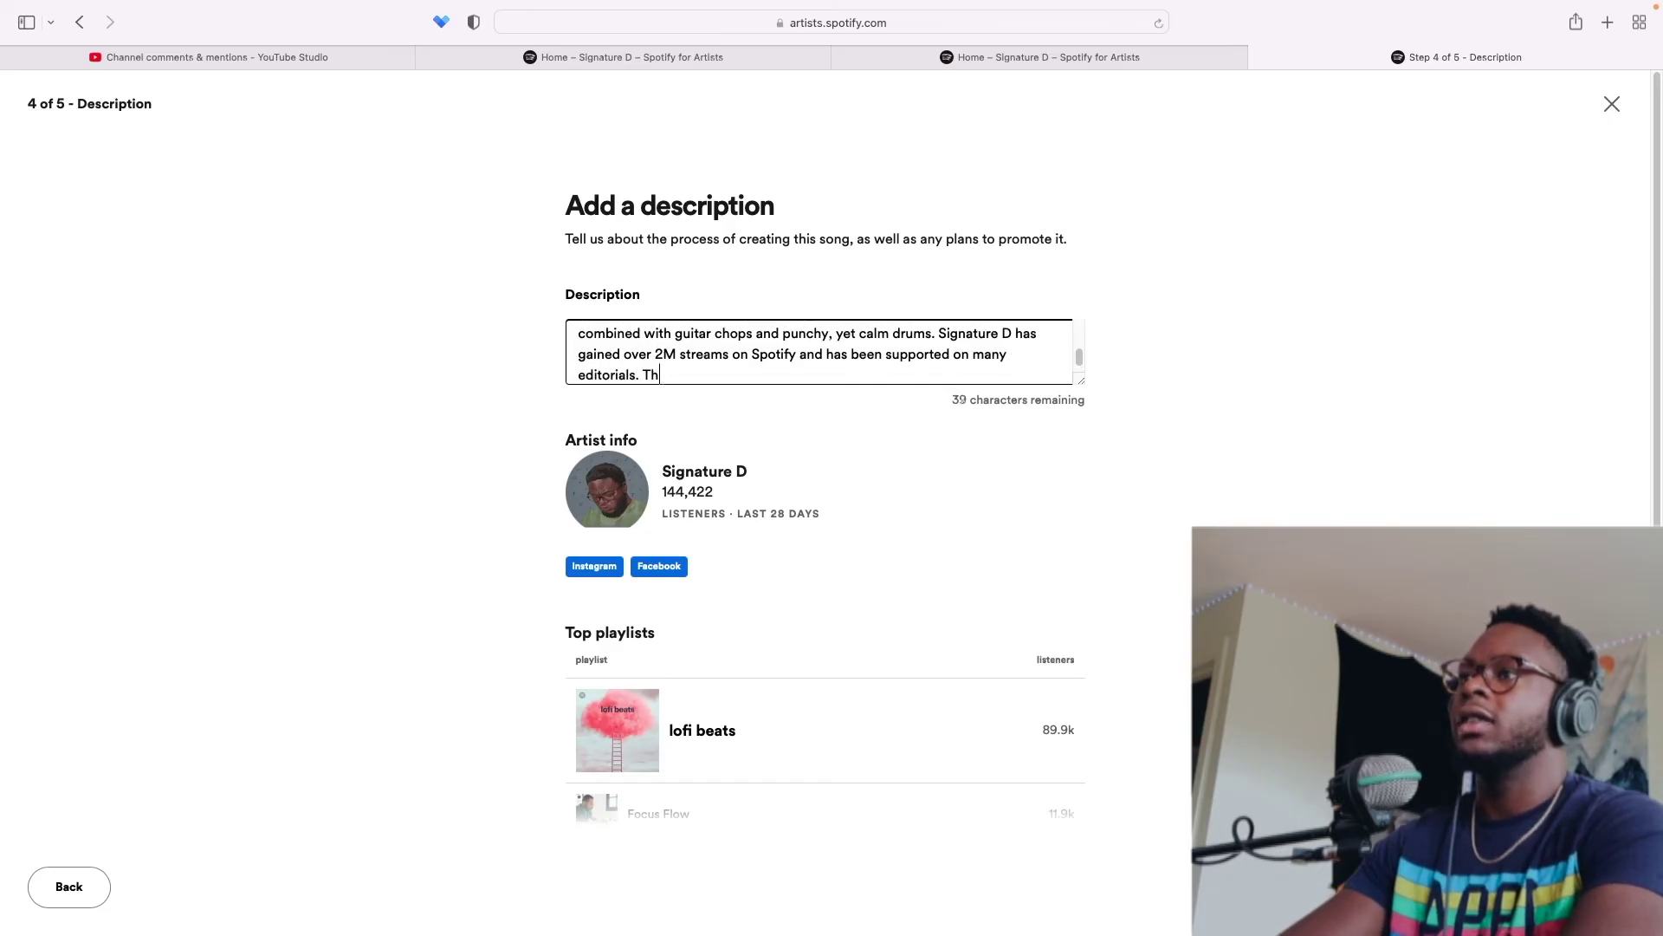
type("is song would fit pe")
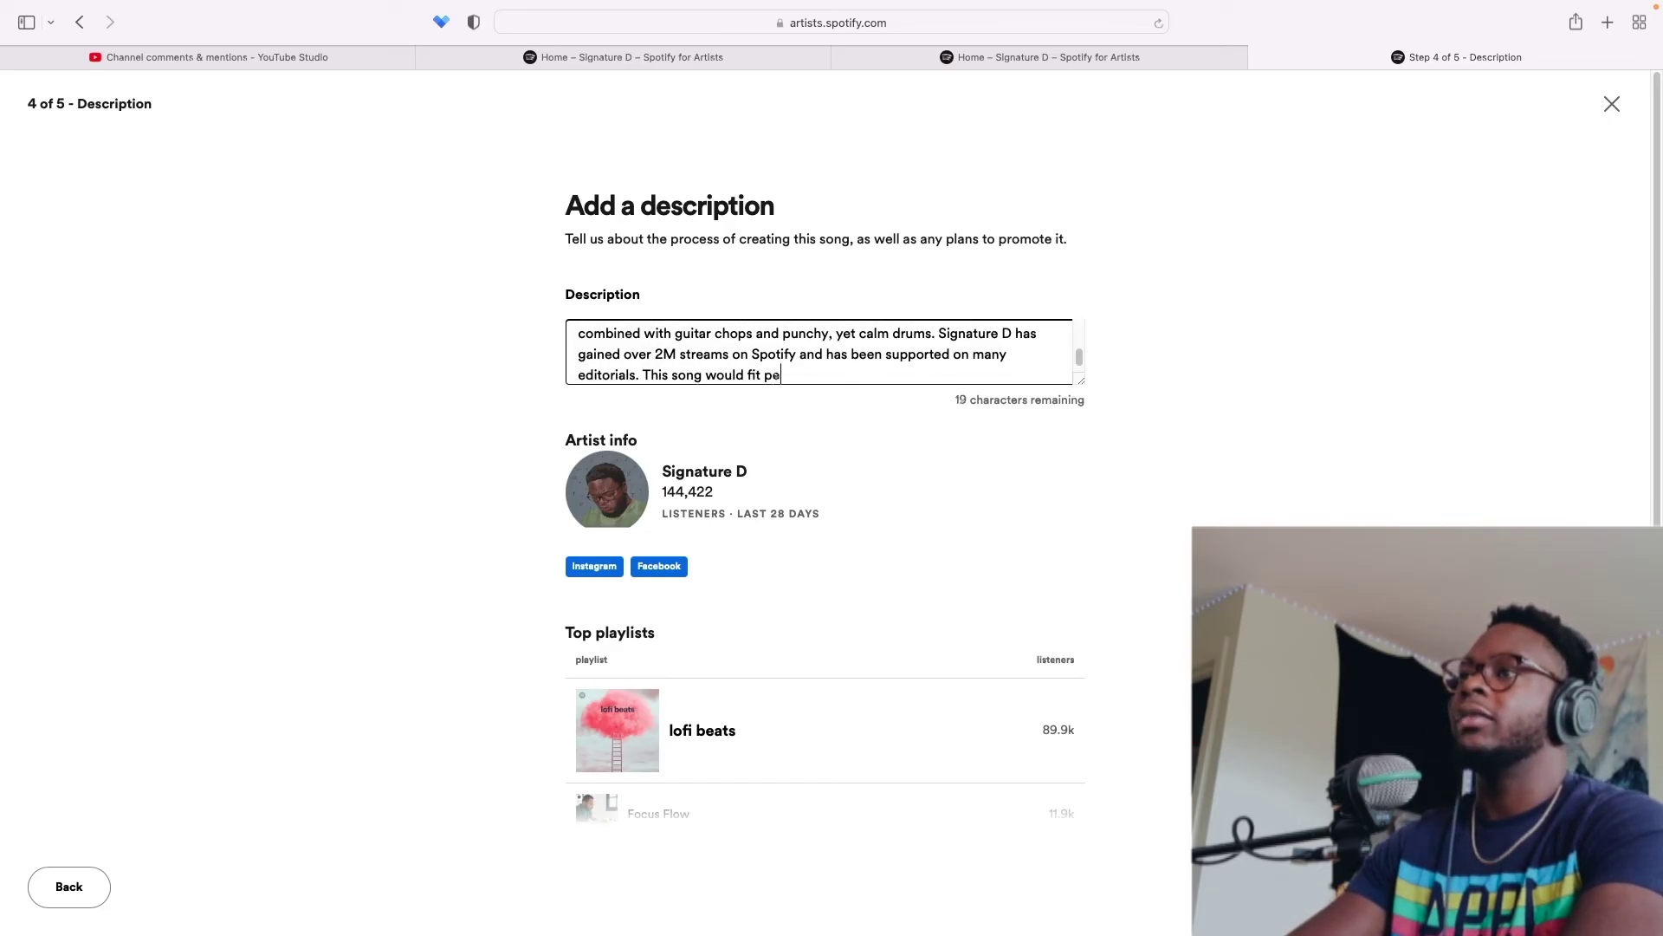
type("rfectly on the Lofi")
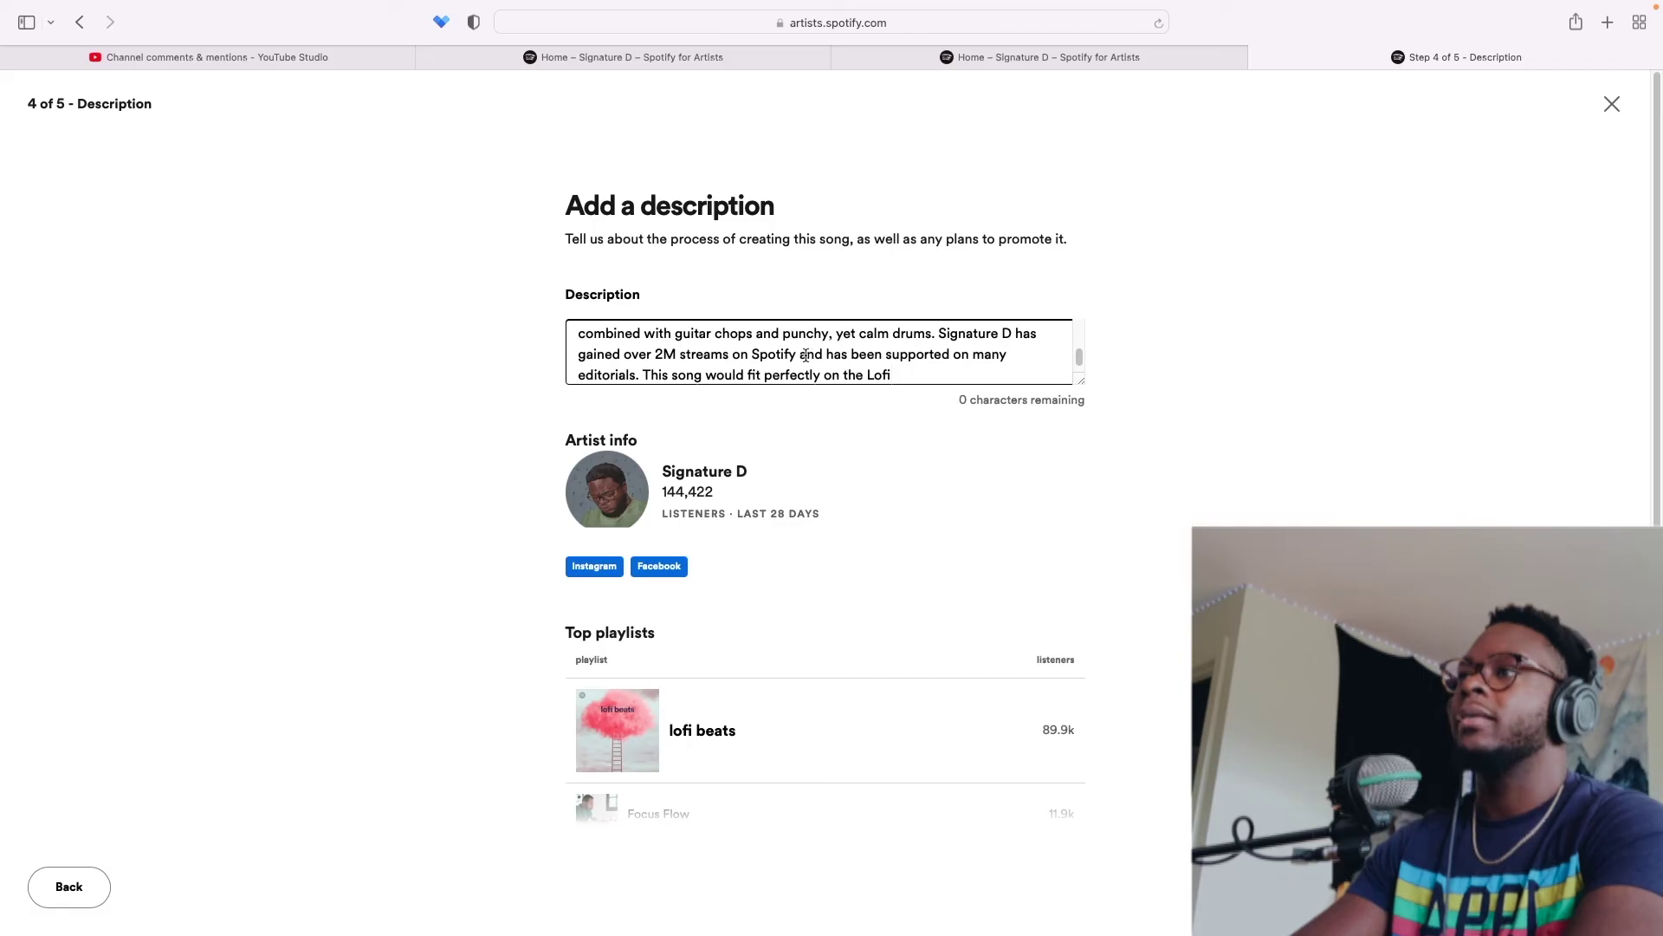
- Delete the editorial-support phrase and close that sentence with a period
left_click_drag(801, 354, 643, 374)
key("BackSpace")
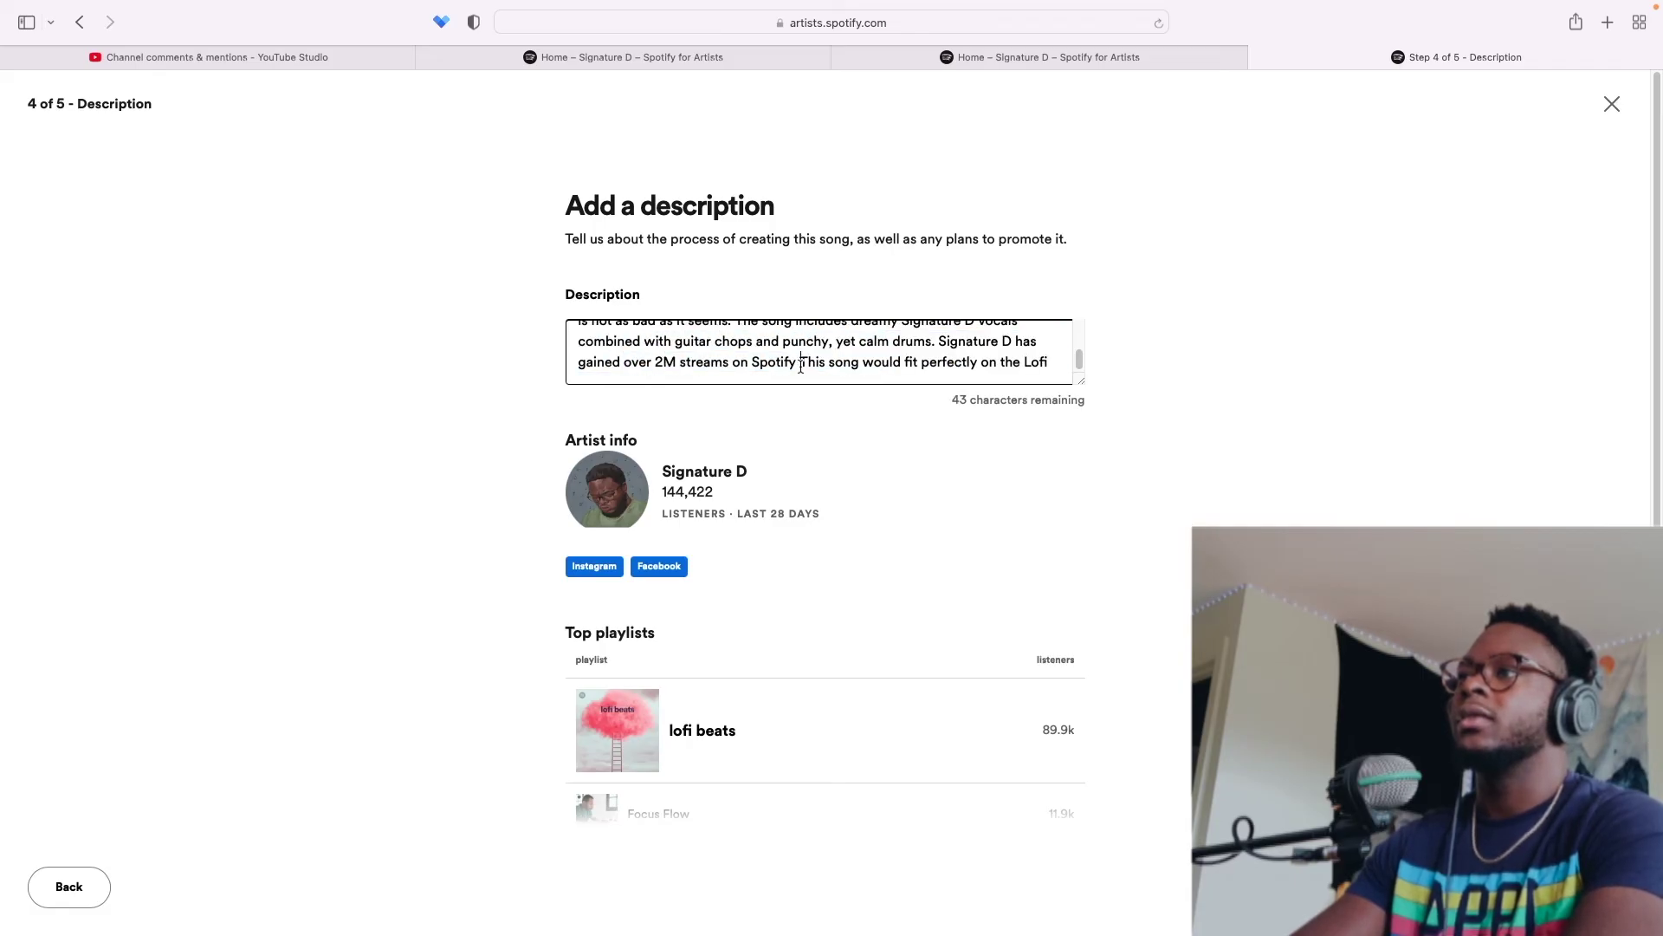
type(".")
- Reword the ending to 'official Spotify lofi beats playlist'
left_click(1057, 362)
type("bea")
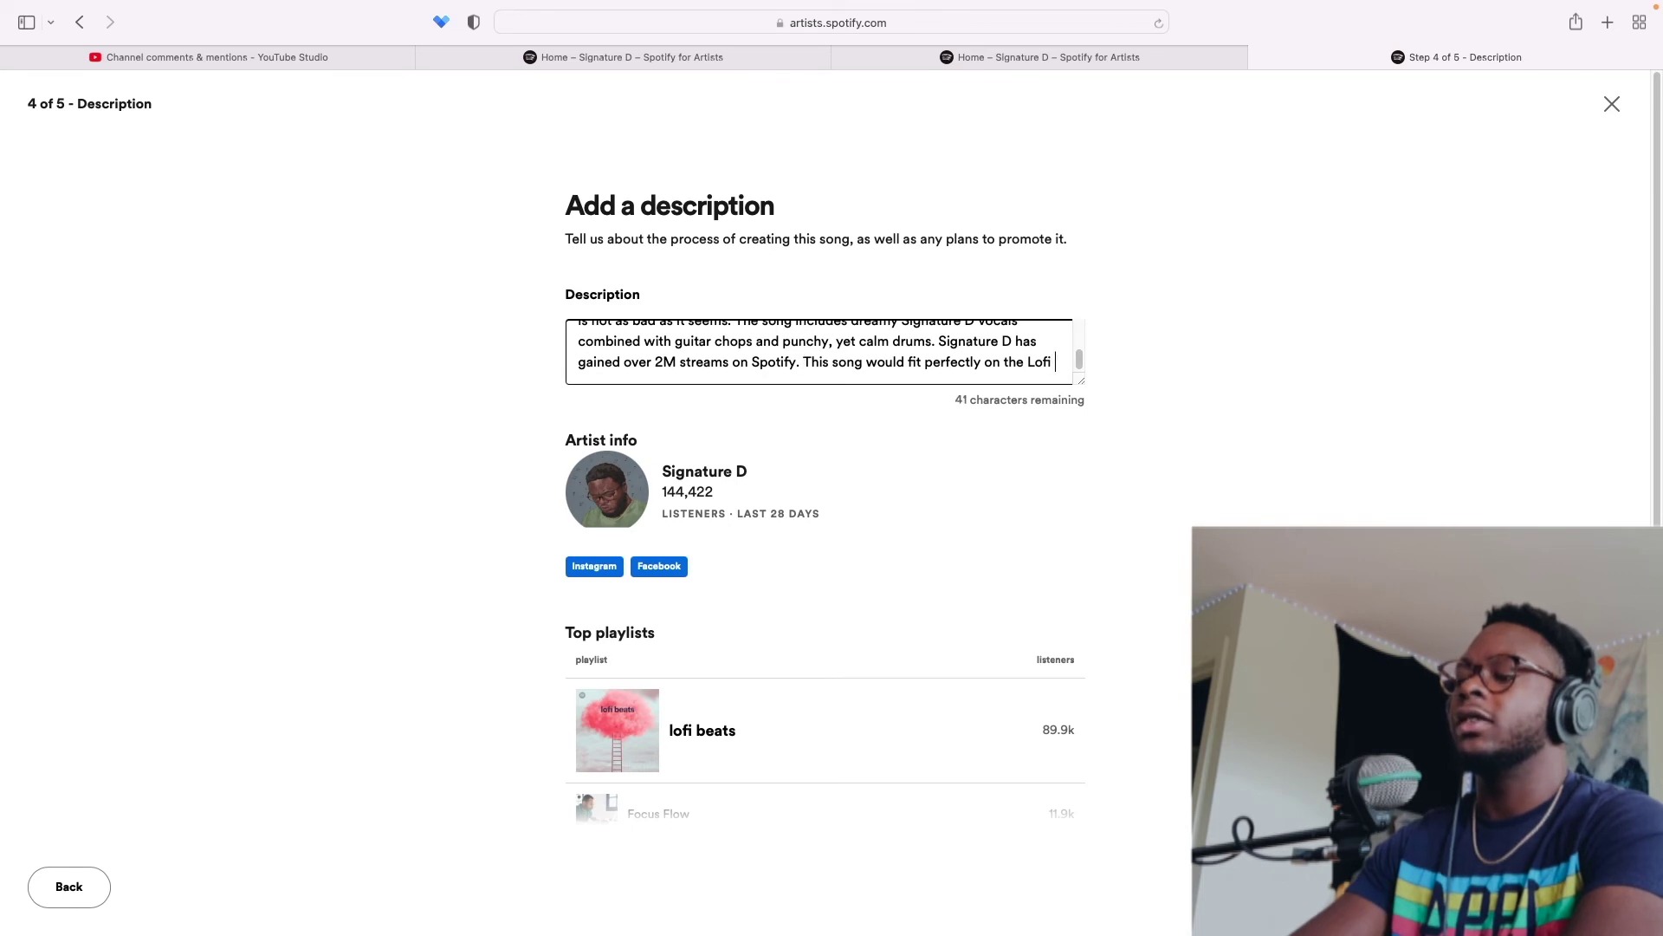
type("ts ")
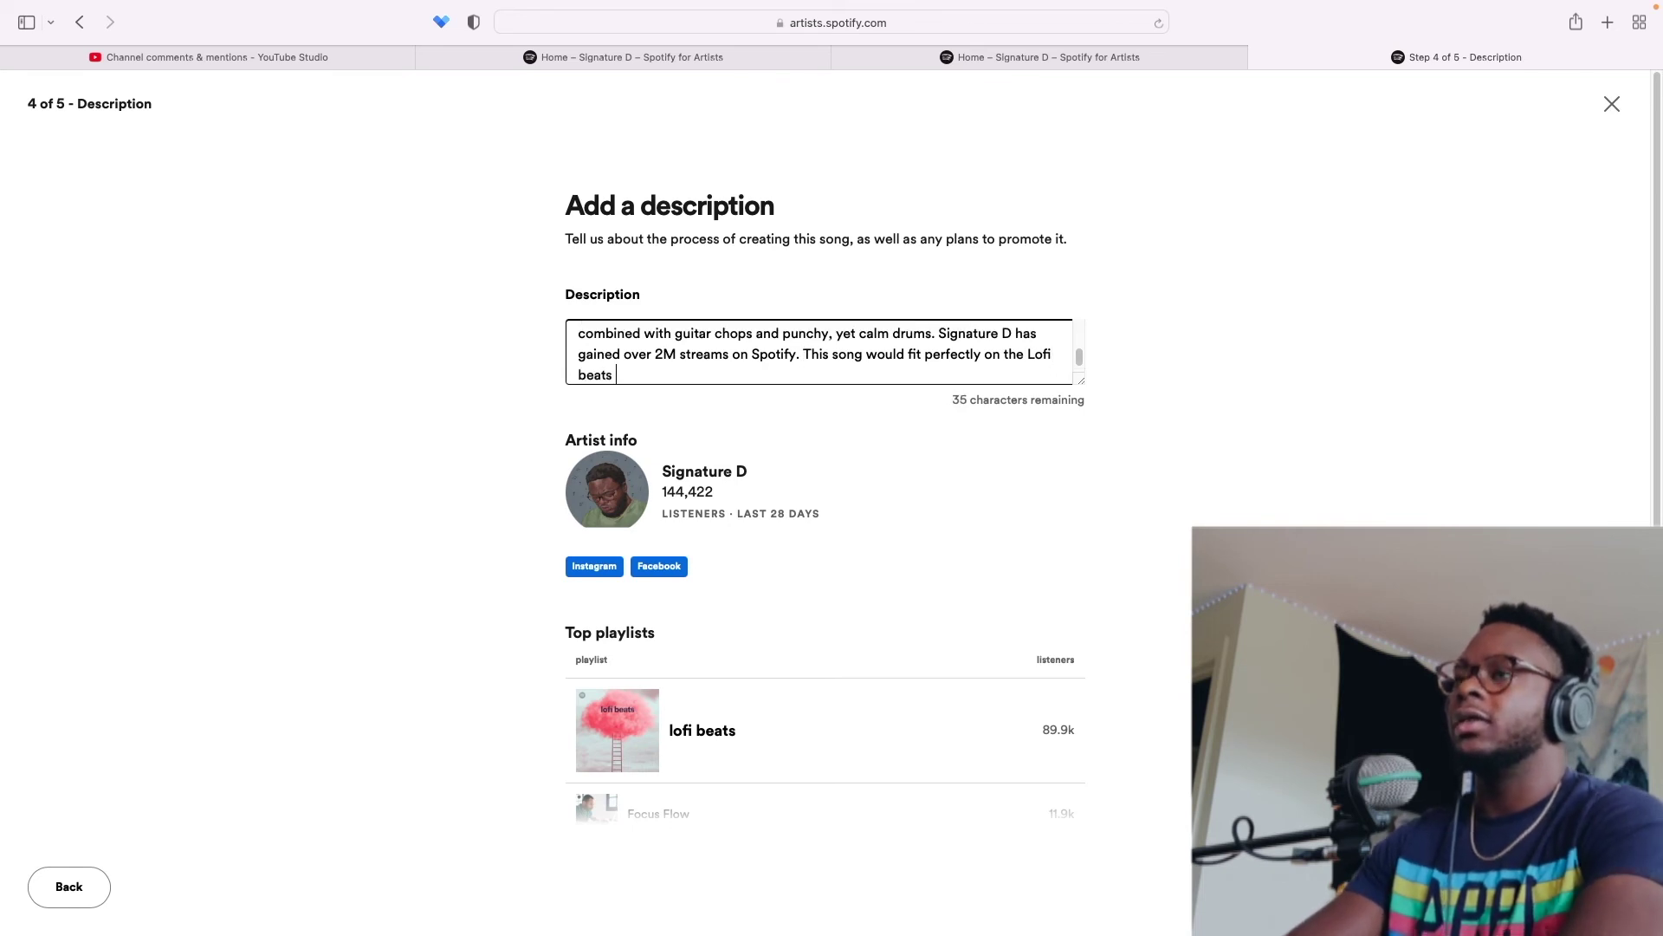
type("playlist")
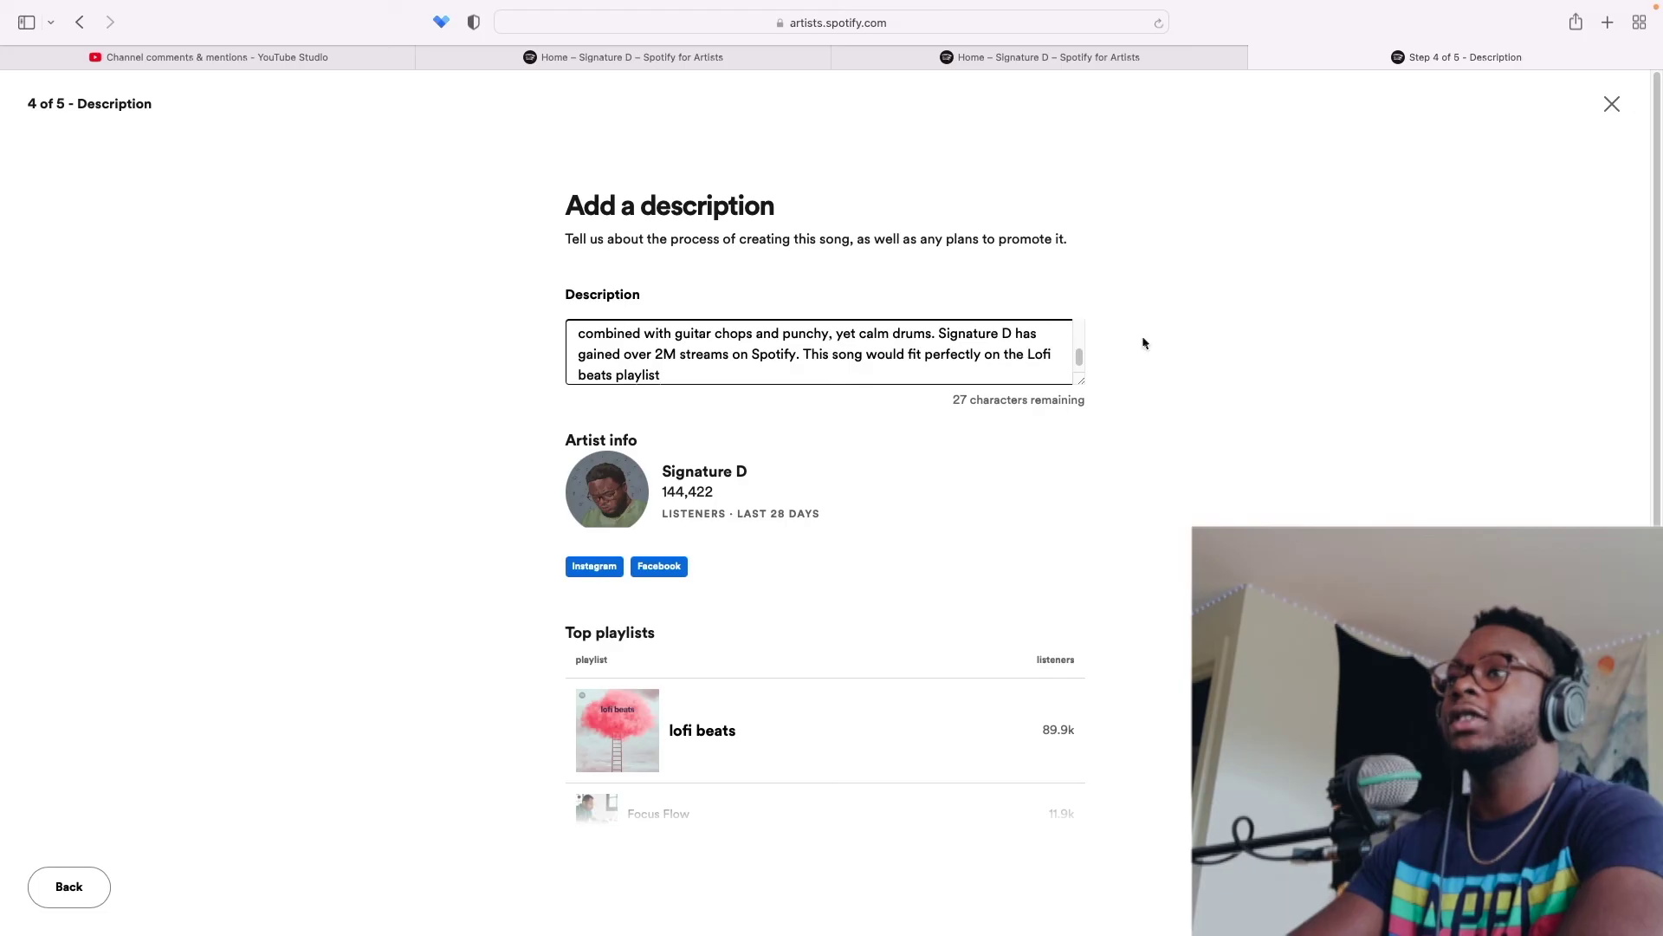
left_click(1028, 355)
type("offici")
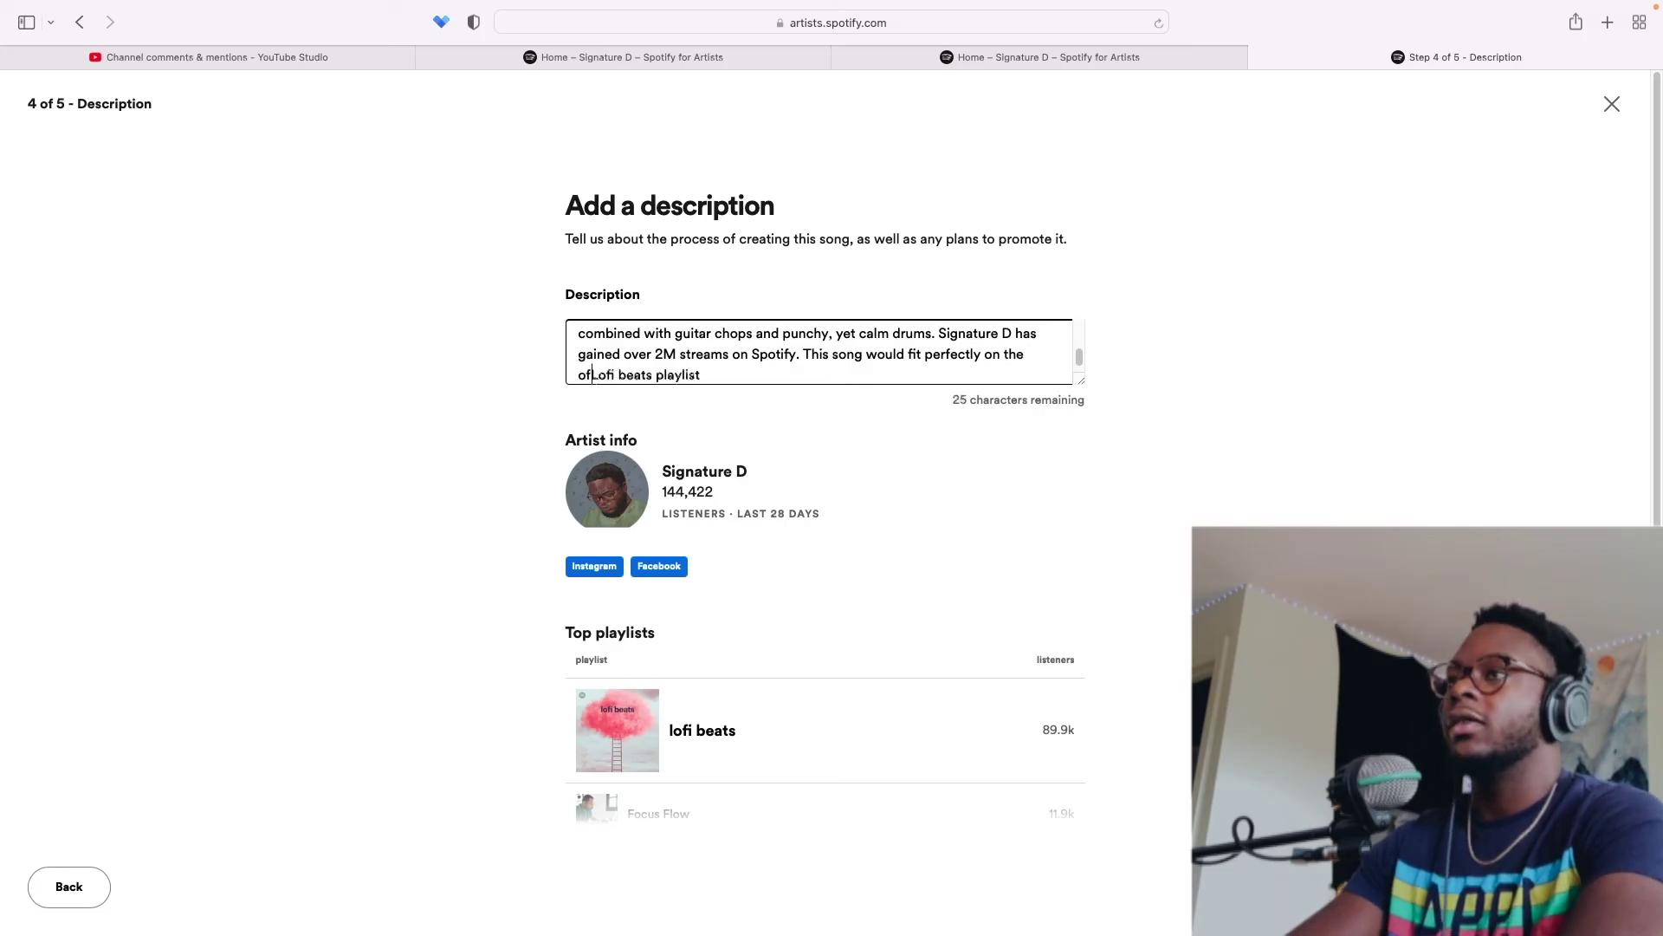
type("al spoti")
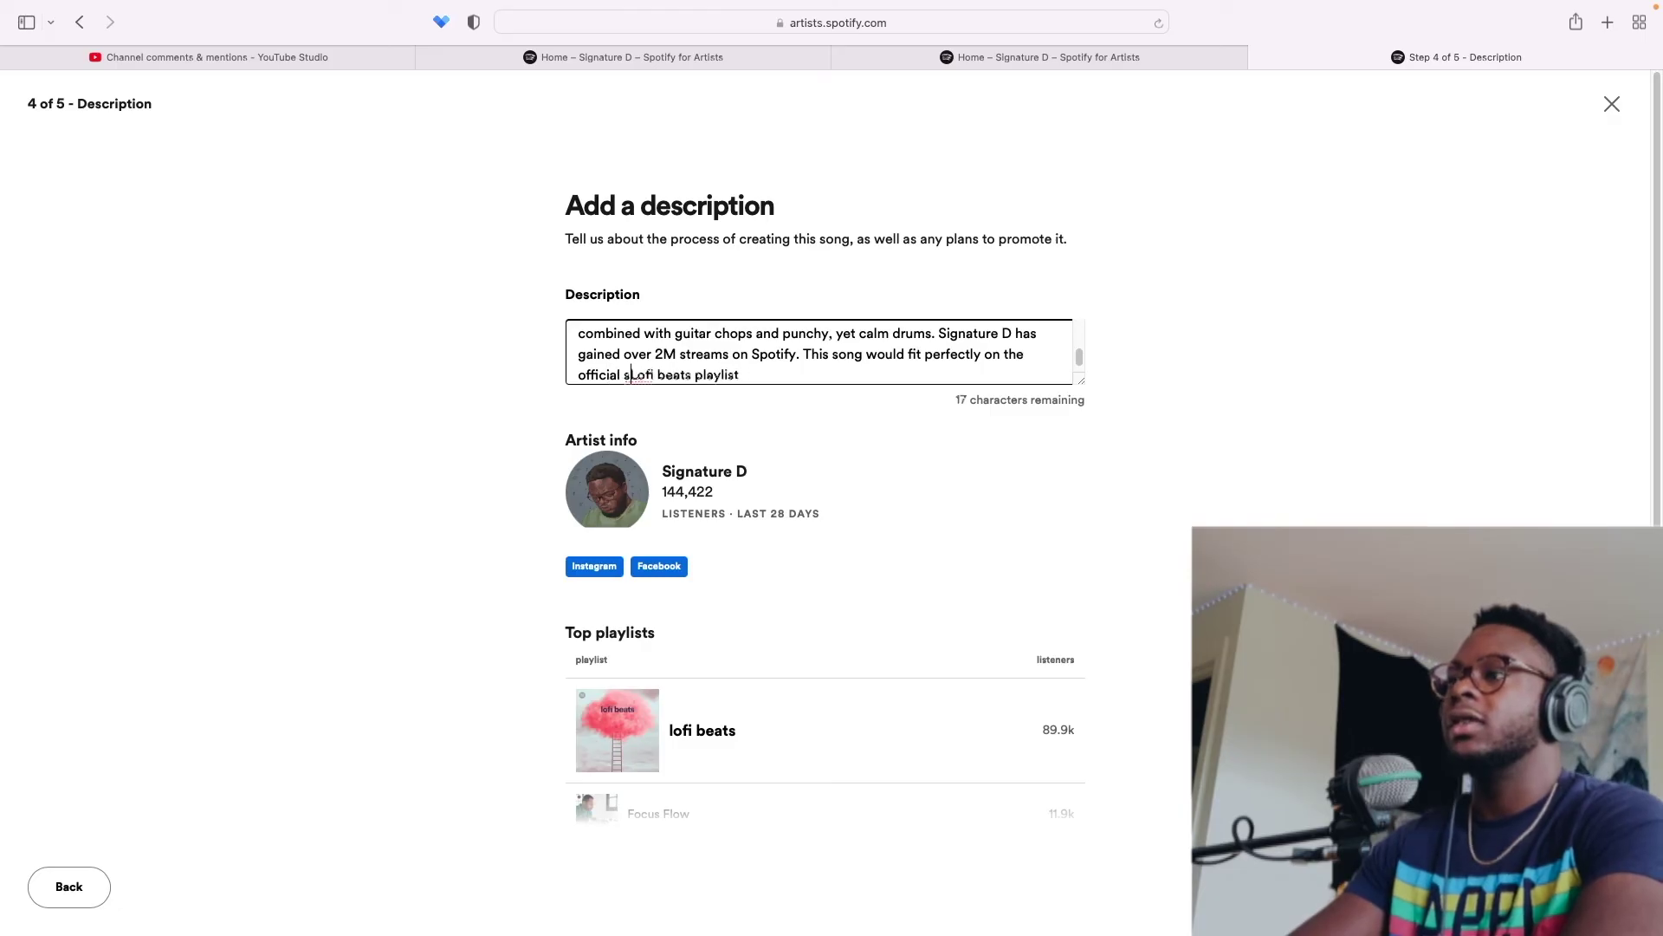
key("BackSpace")
key("BackSpace")
key("BackSpace")
key("BackSpace")
key("BackSpace")
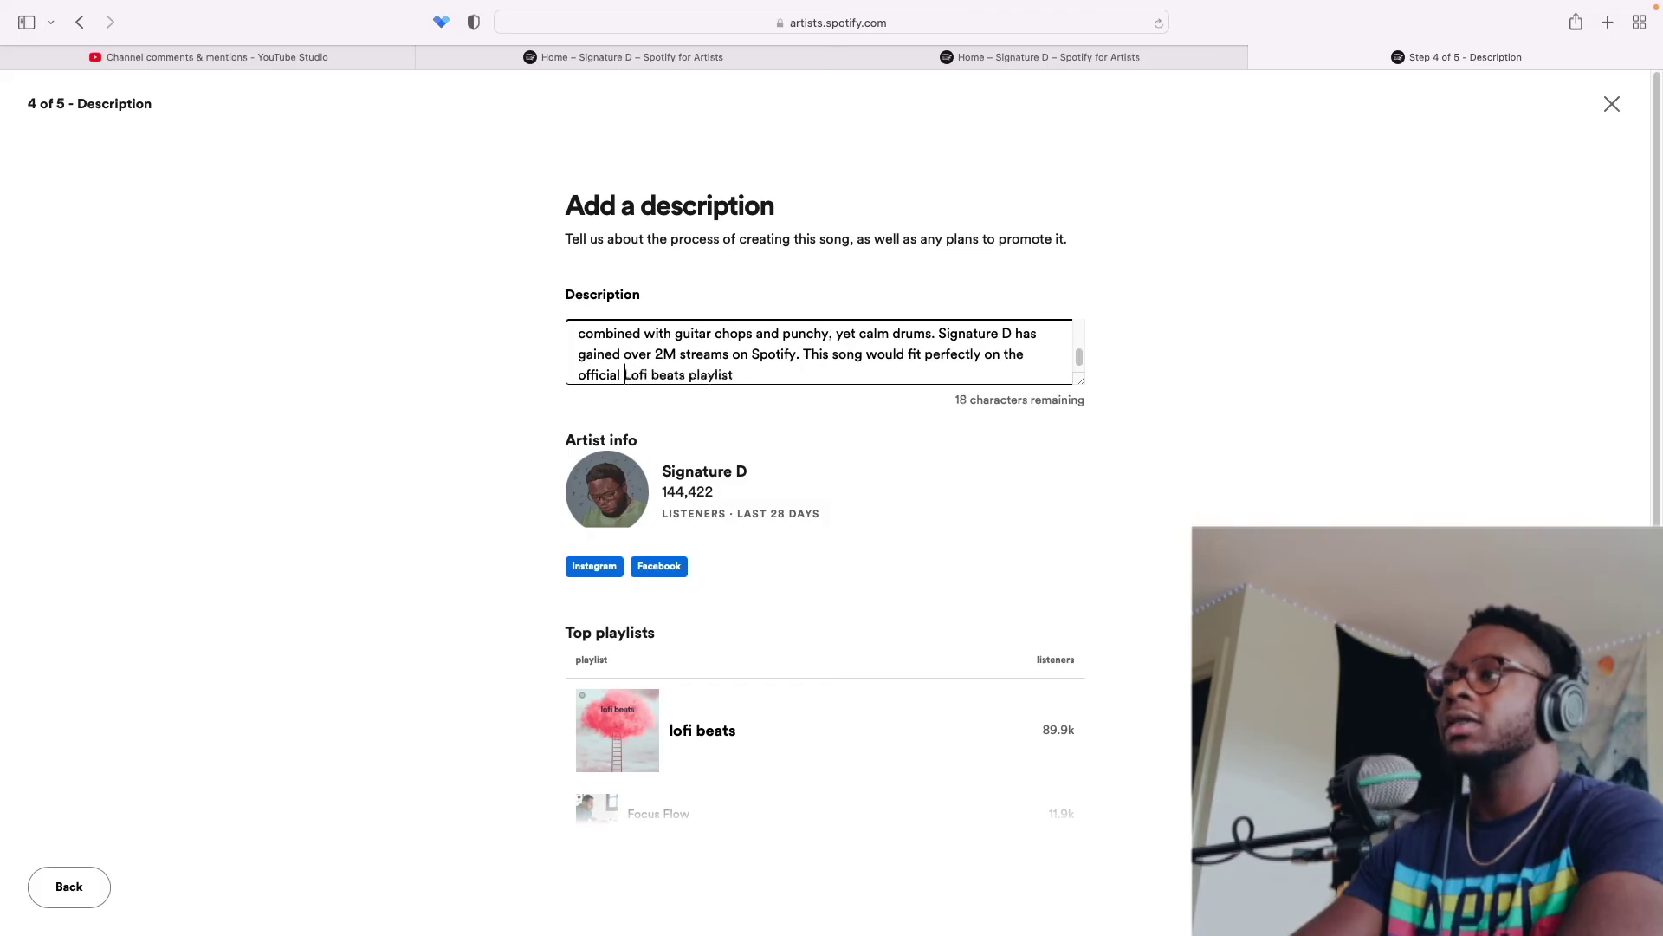
type("Spotify")
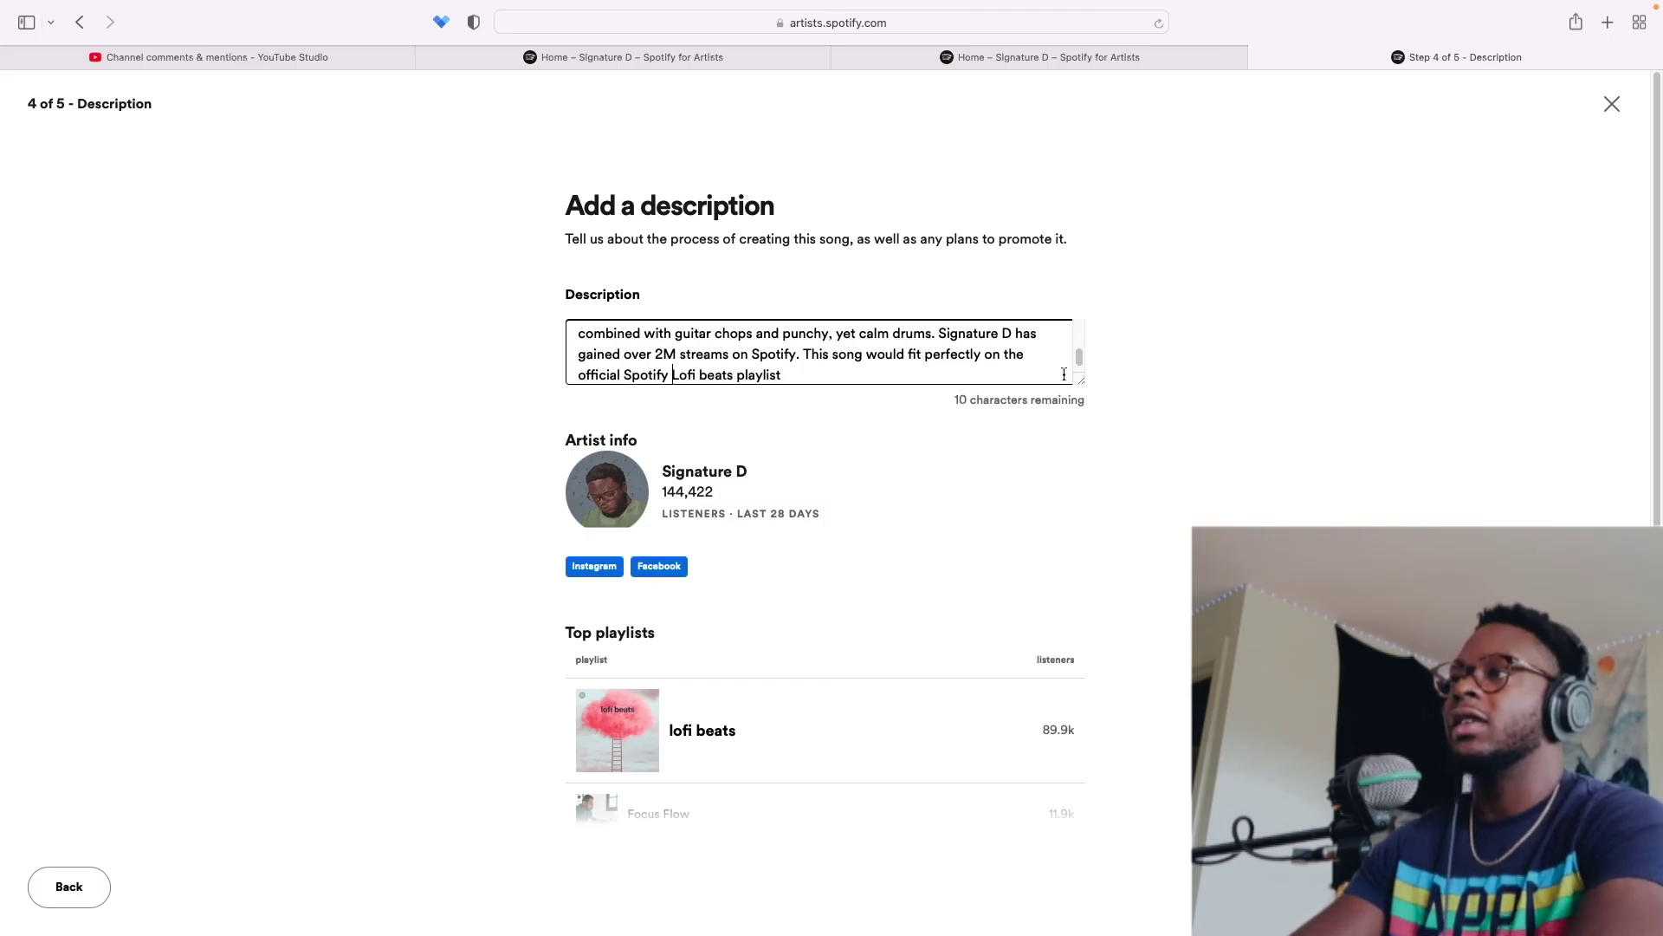
key("Delete")
type("l")
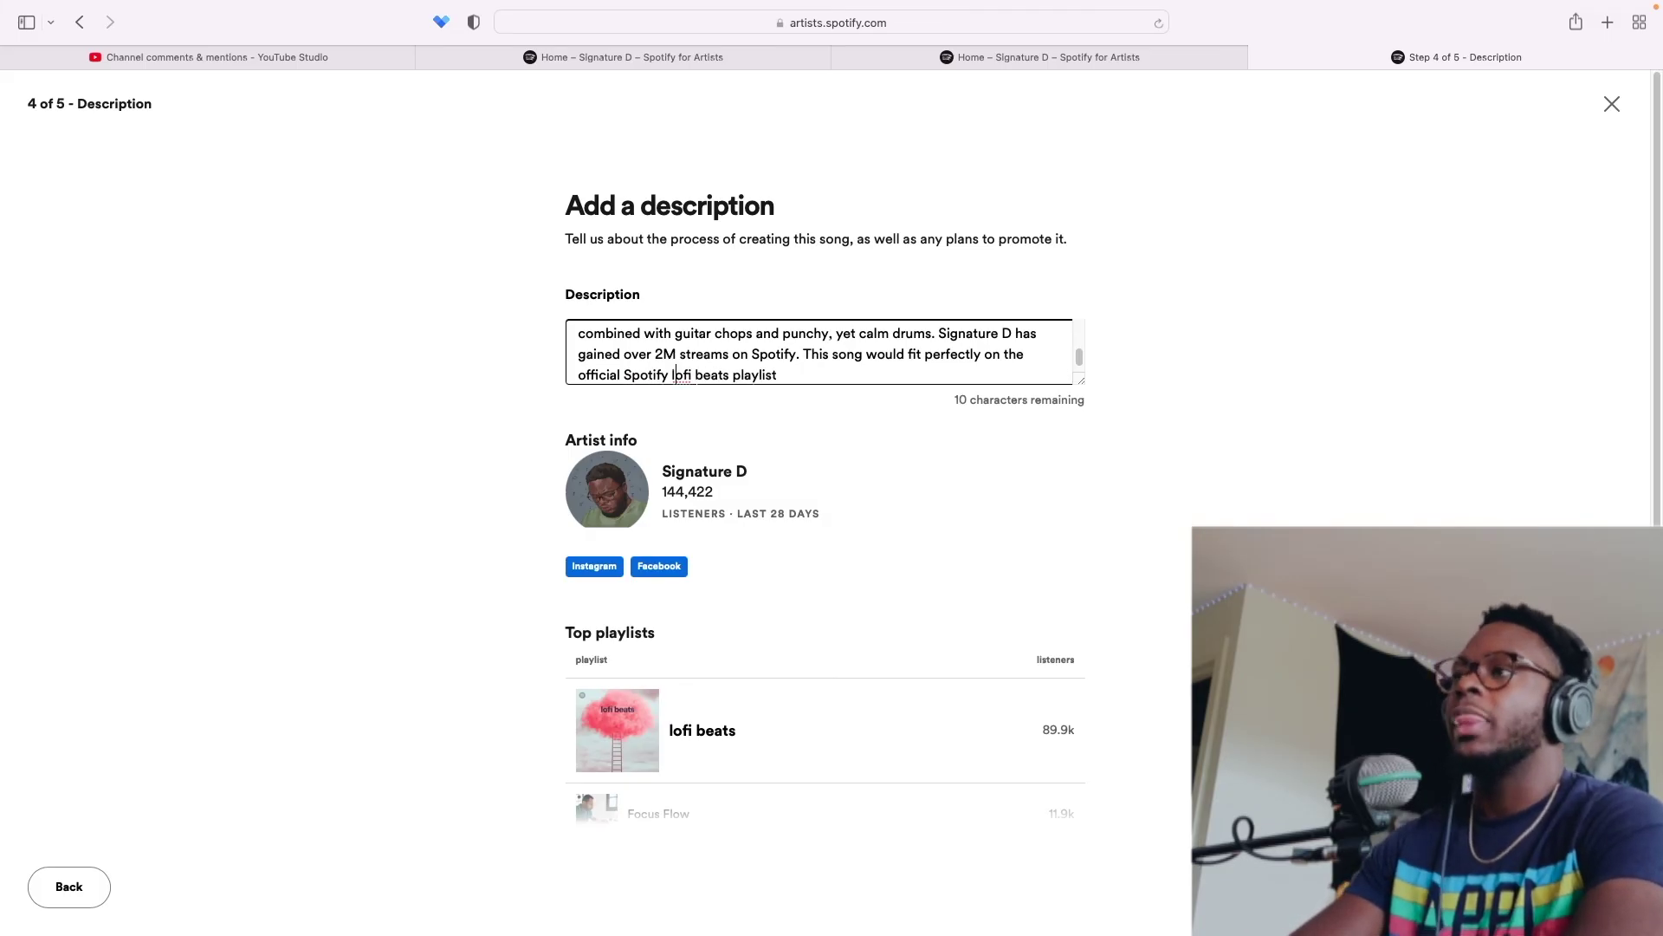
- Remove the leftover 'or chill' wording and select the whole description
left_click_drag(812, 354, 842, 377)
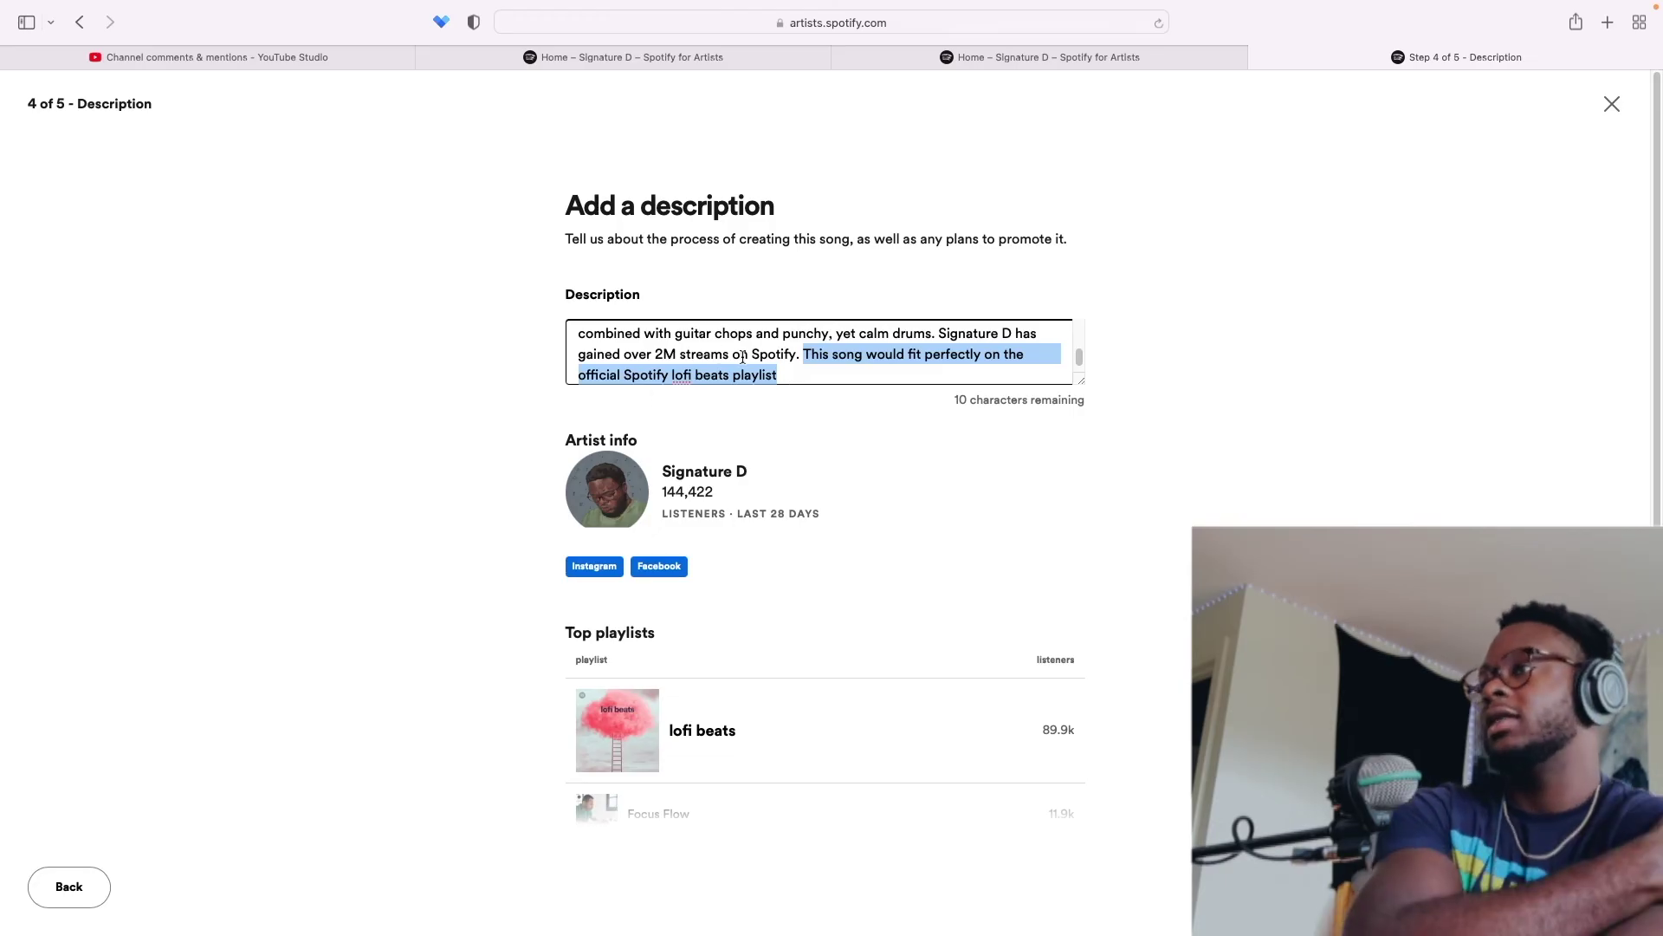
left_click(797, 381)
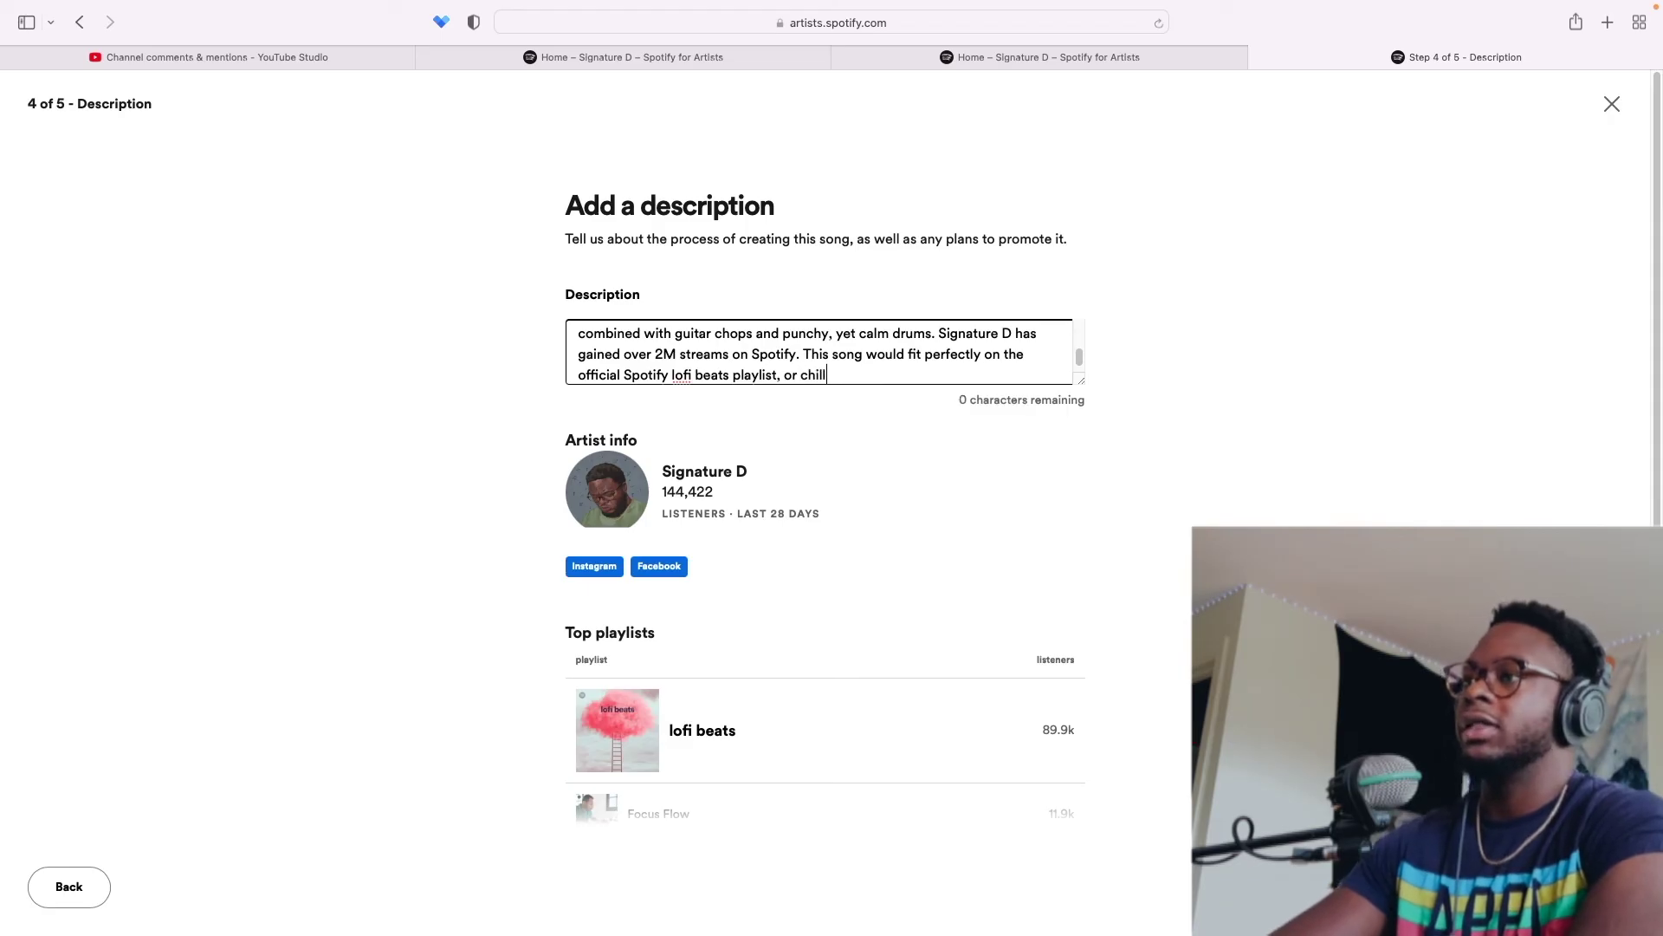
key("BackSpace")
key("BackSpace")
key("BackSpace")
key("BackSpace")
key("BackSpace")
key("BackSpace")
key("BackSpace")
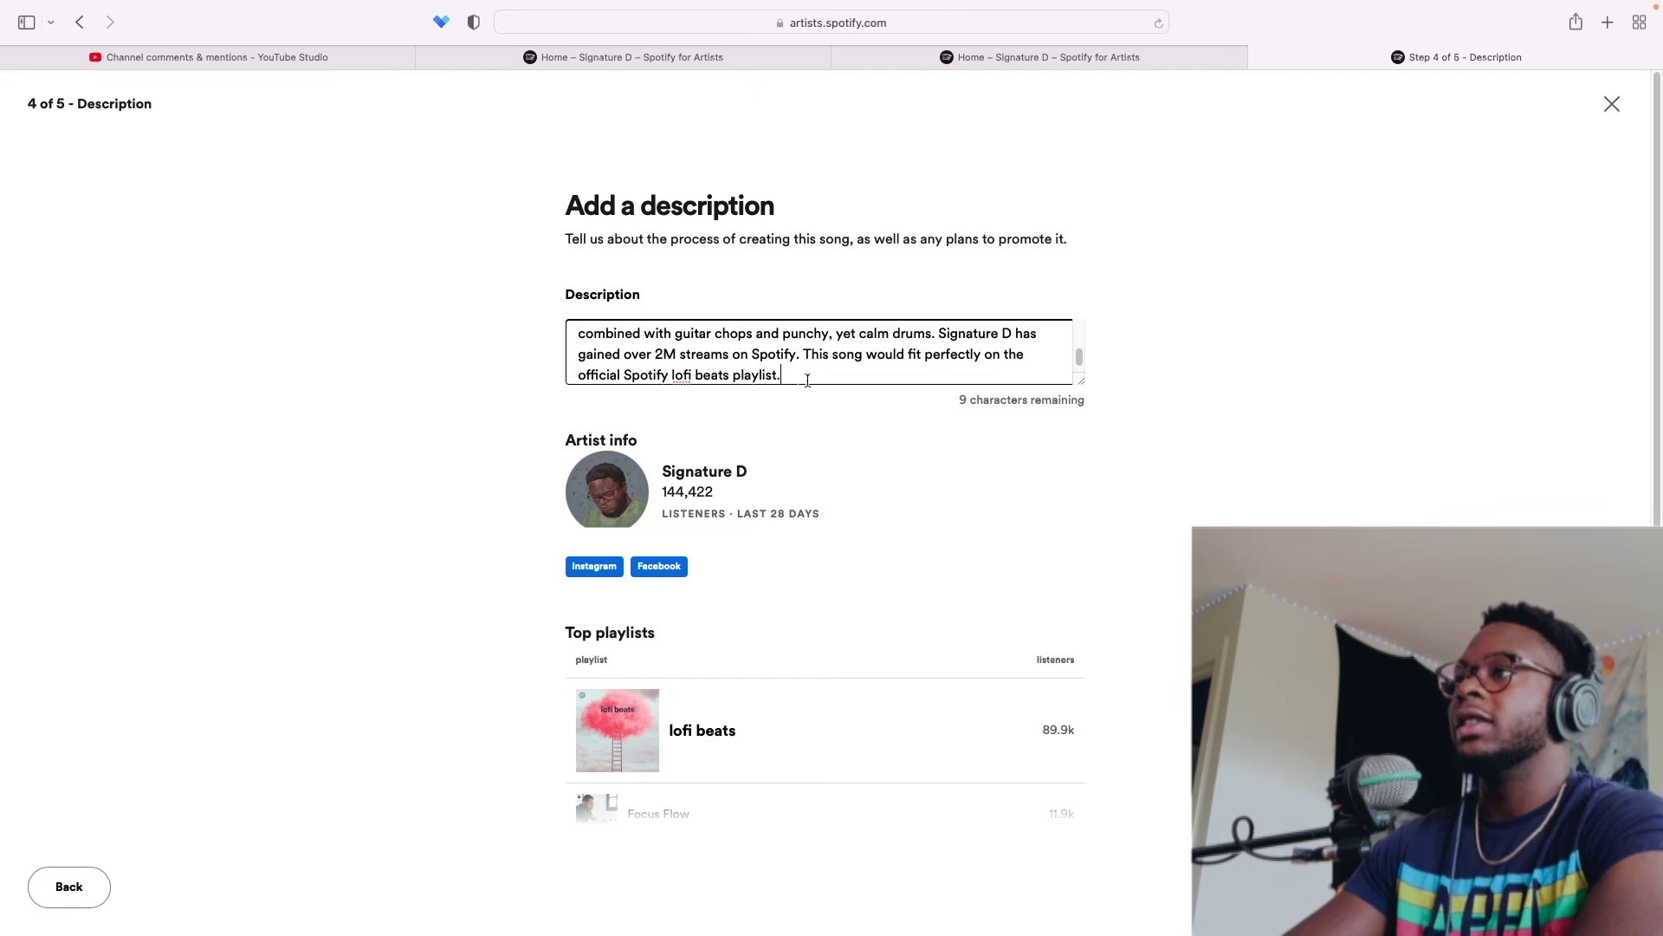
left_click_drag(807, 382, 491, 267)
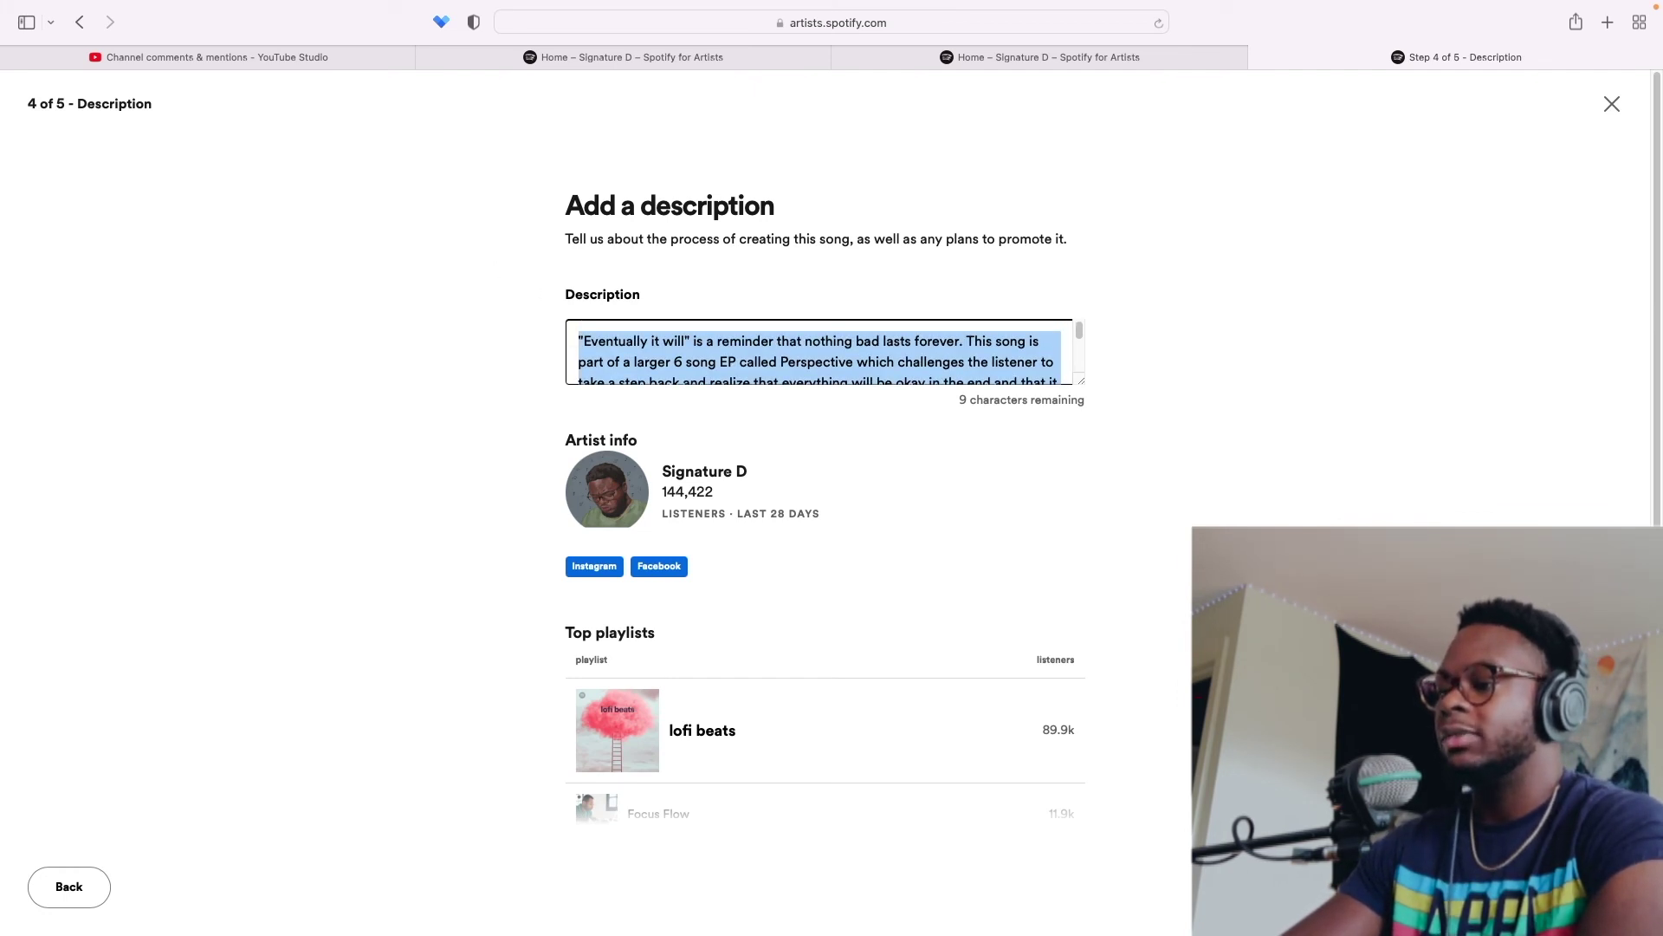
key("super+Tab")
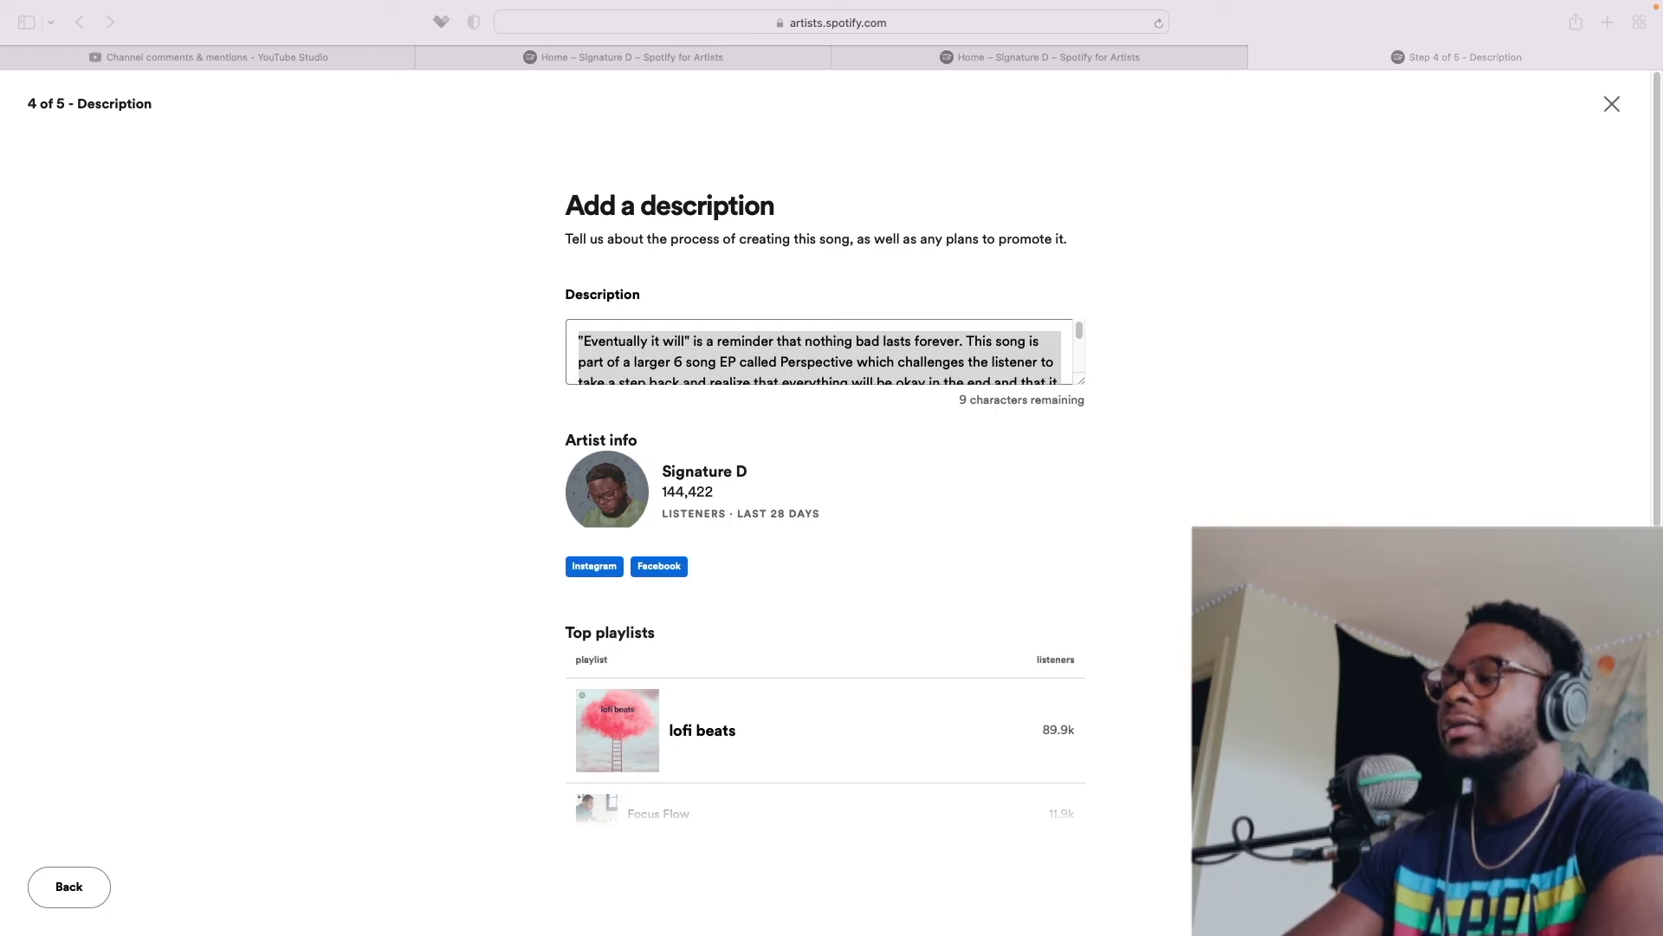
left_click(750, 342)
key("super+a")
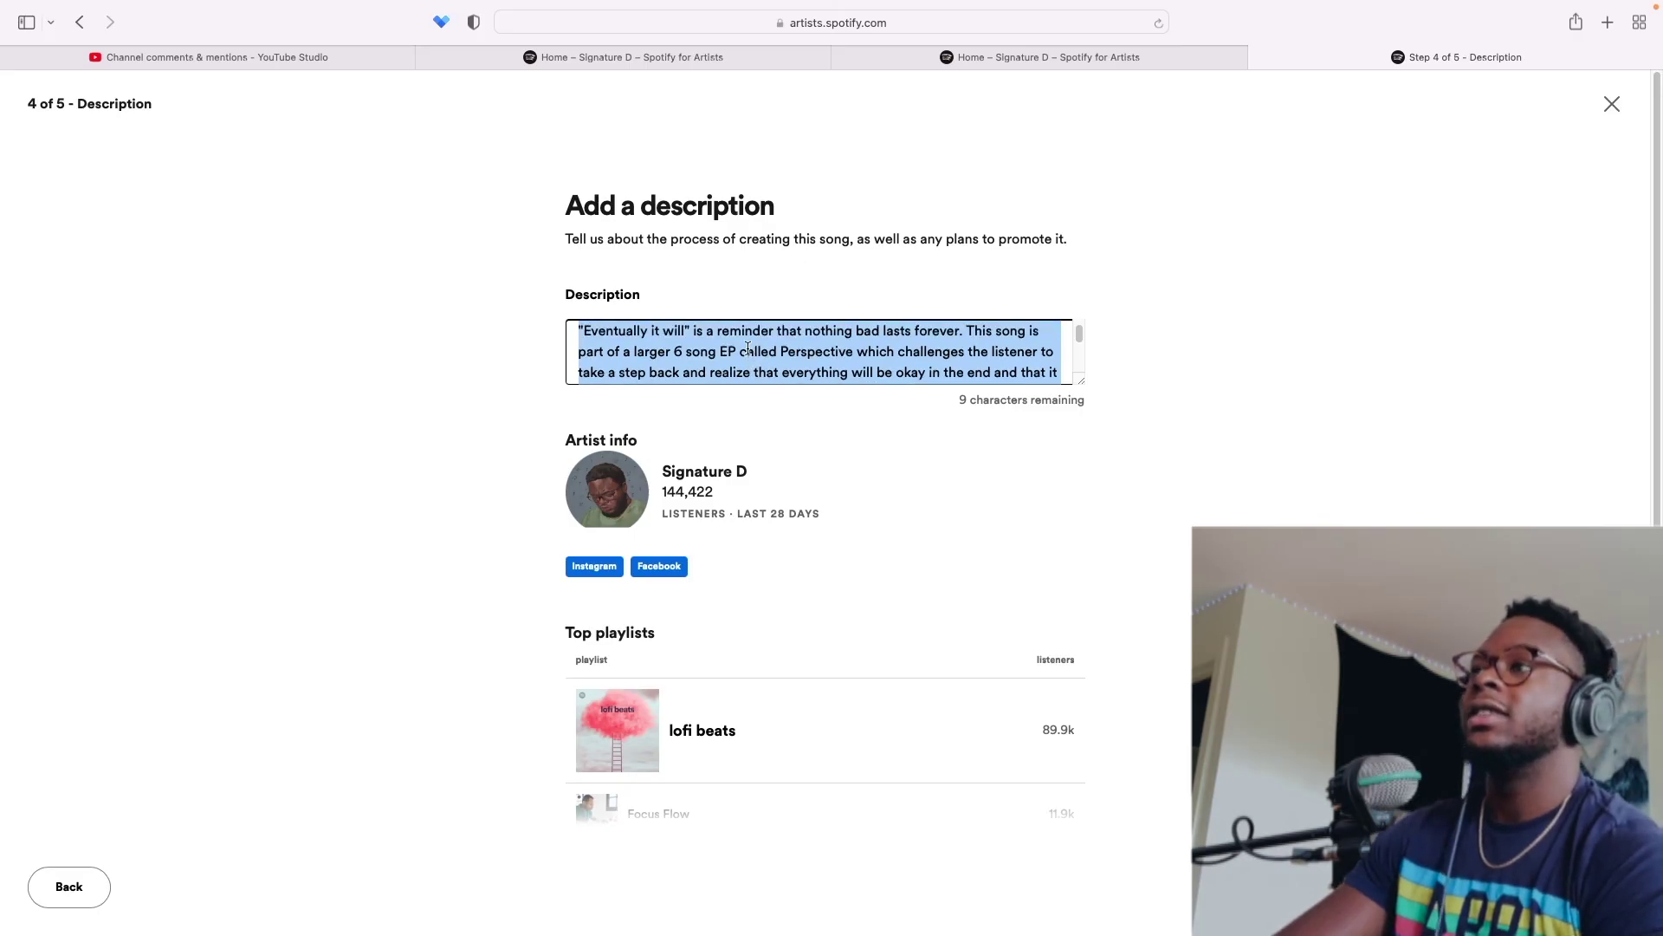
scroll(748, 348, "down", 1)
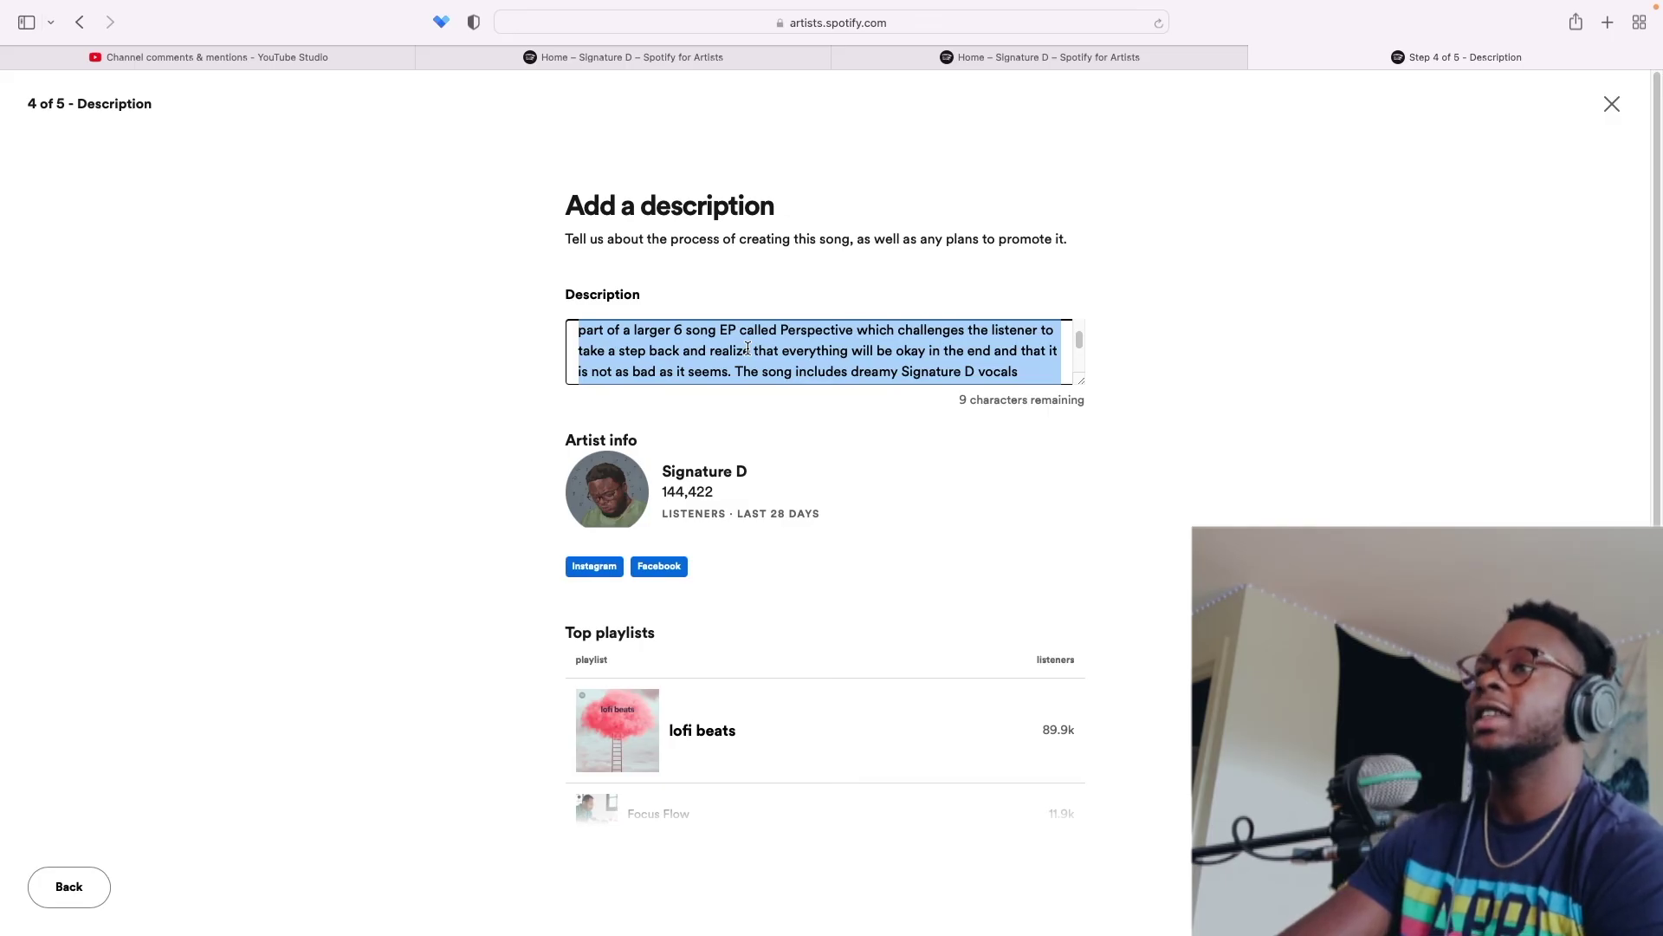
scroll(748, 349, "down", 1)
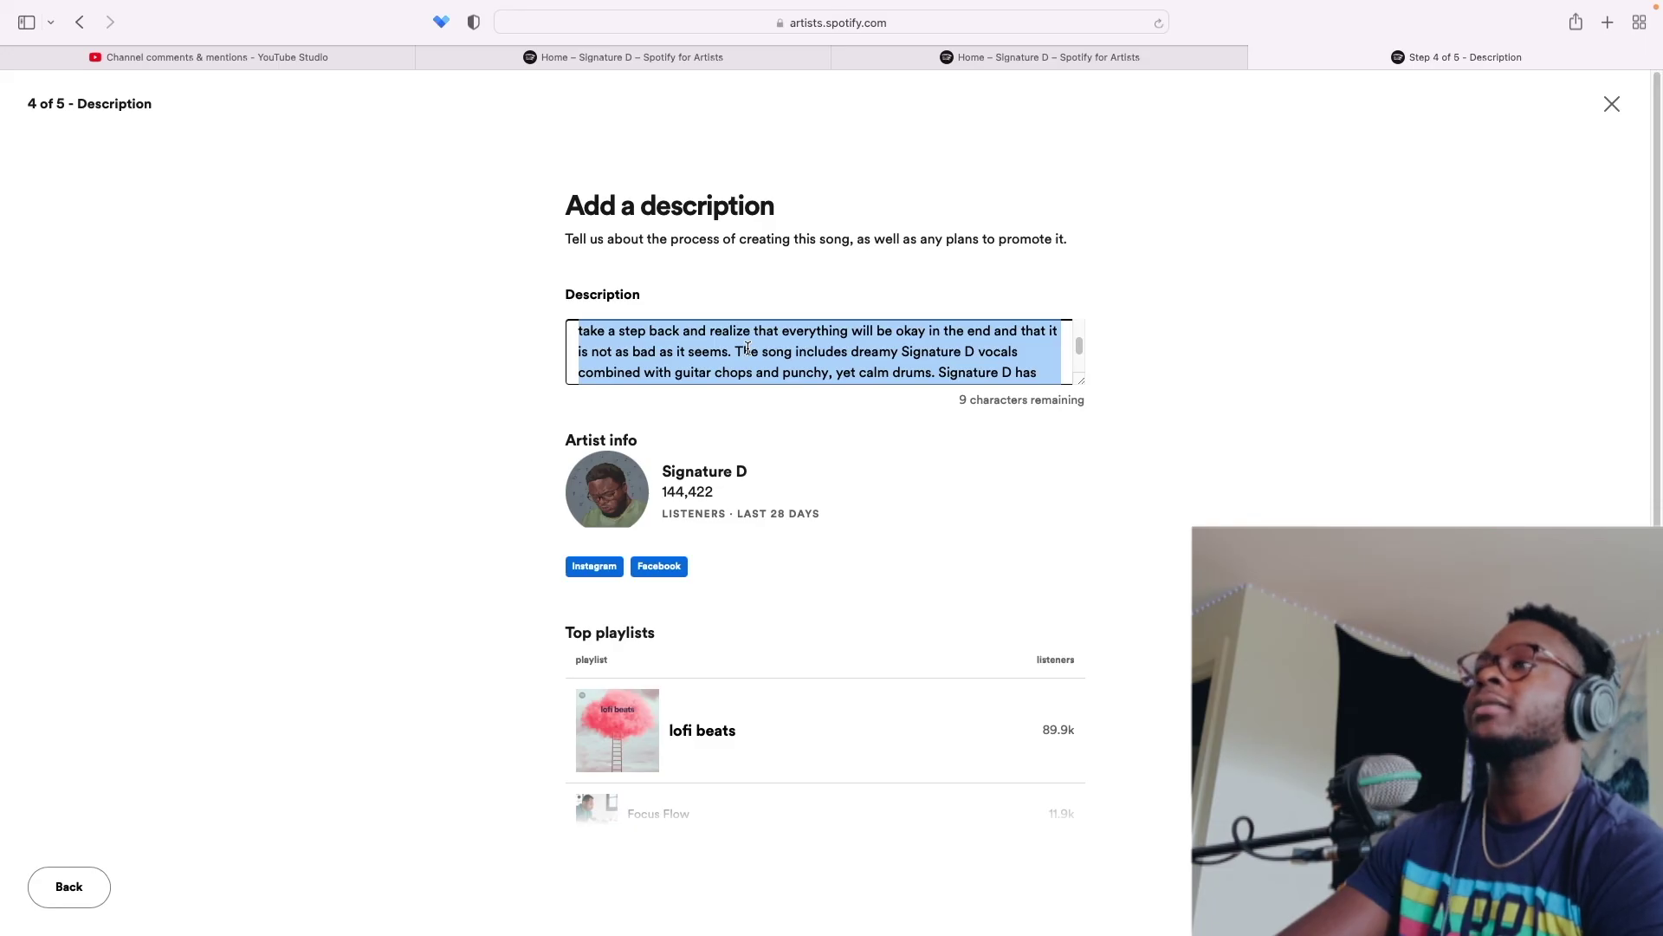
scroll(742, 340, "down", 1)
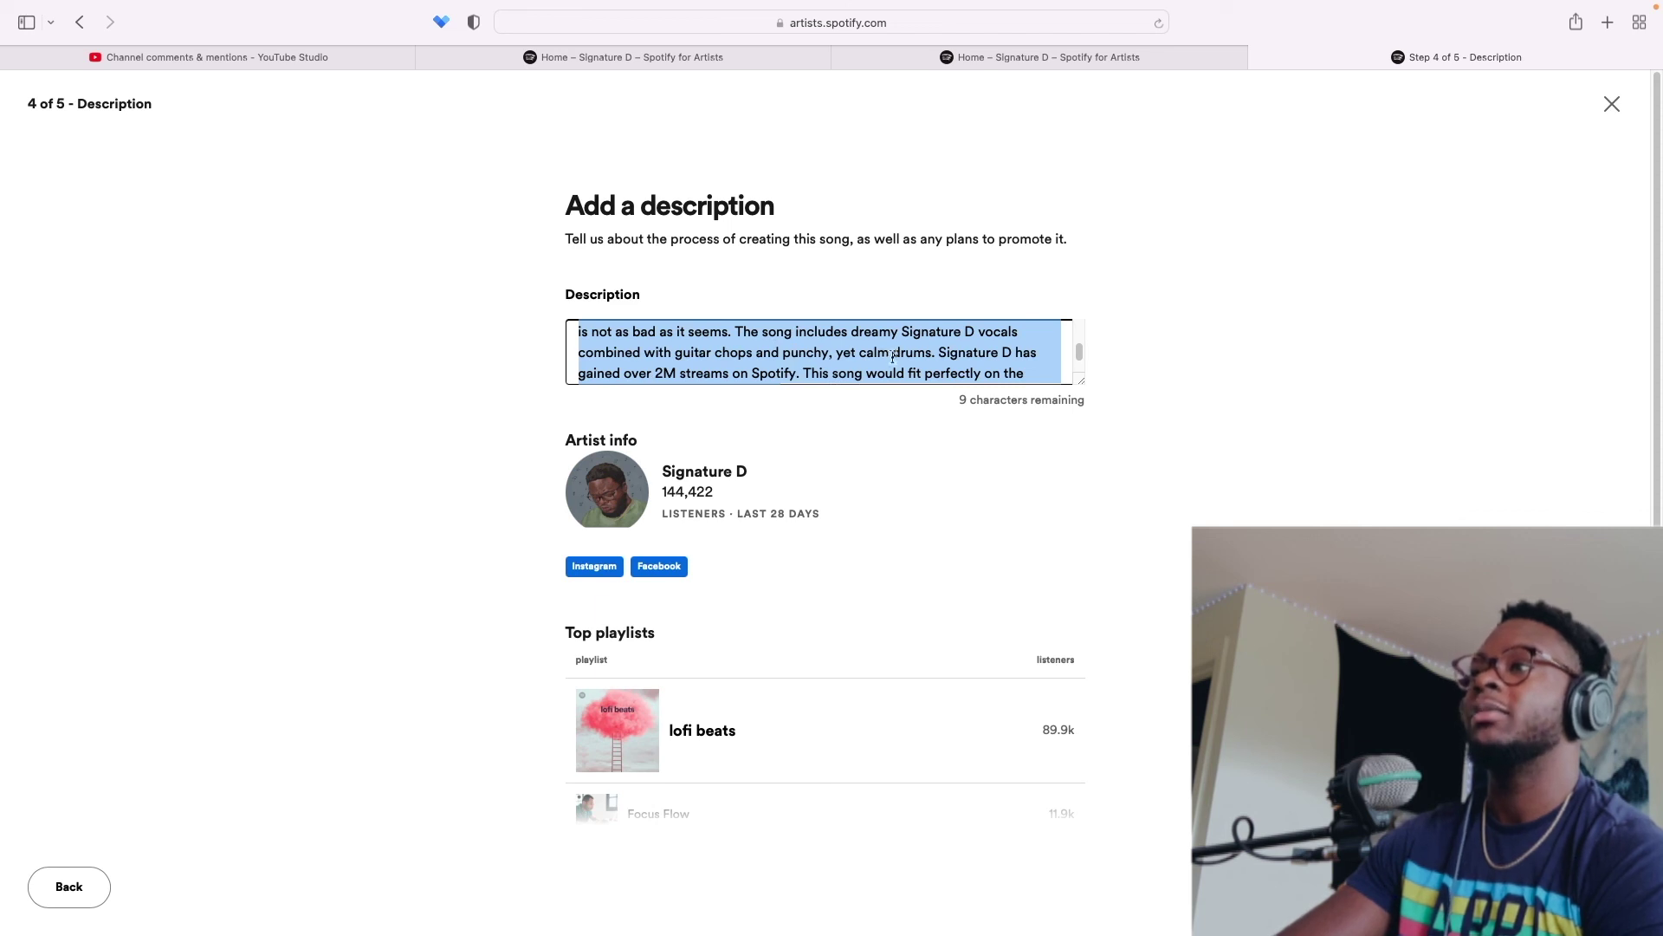
scroll(927, 371, "down", 2)
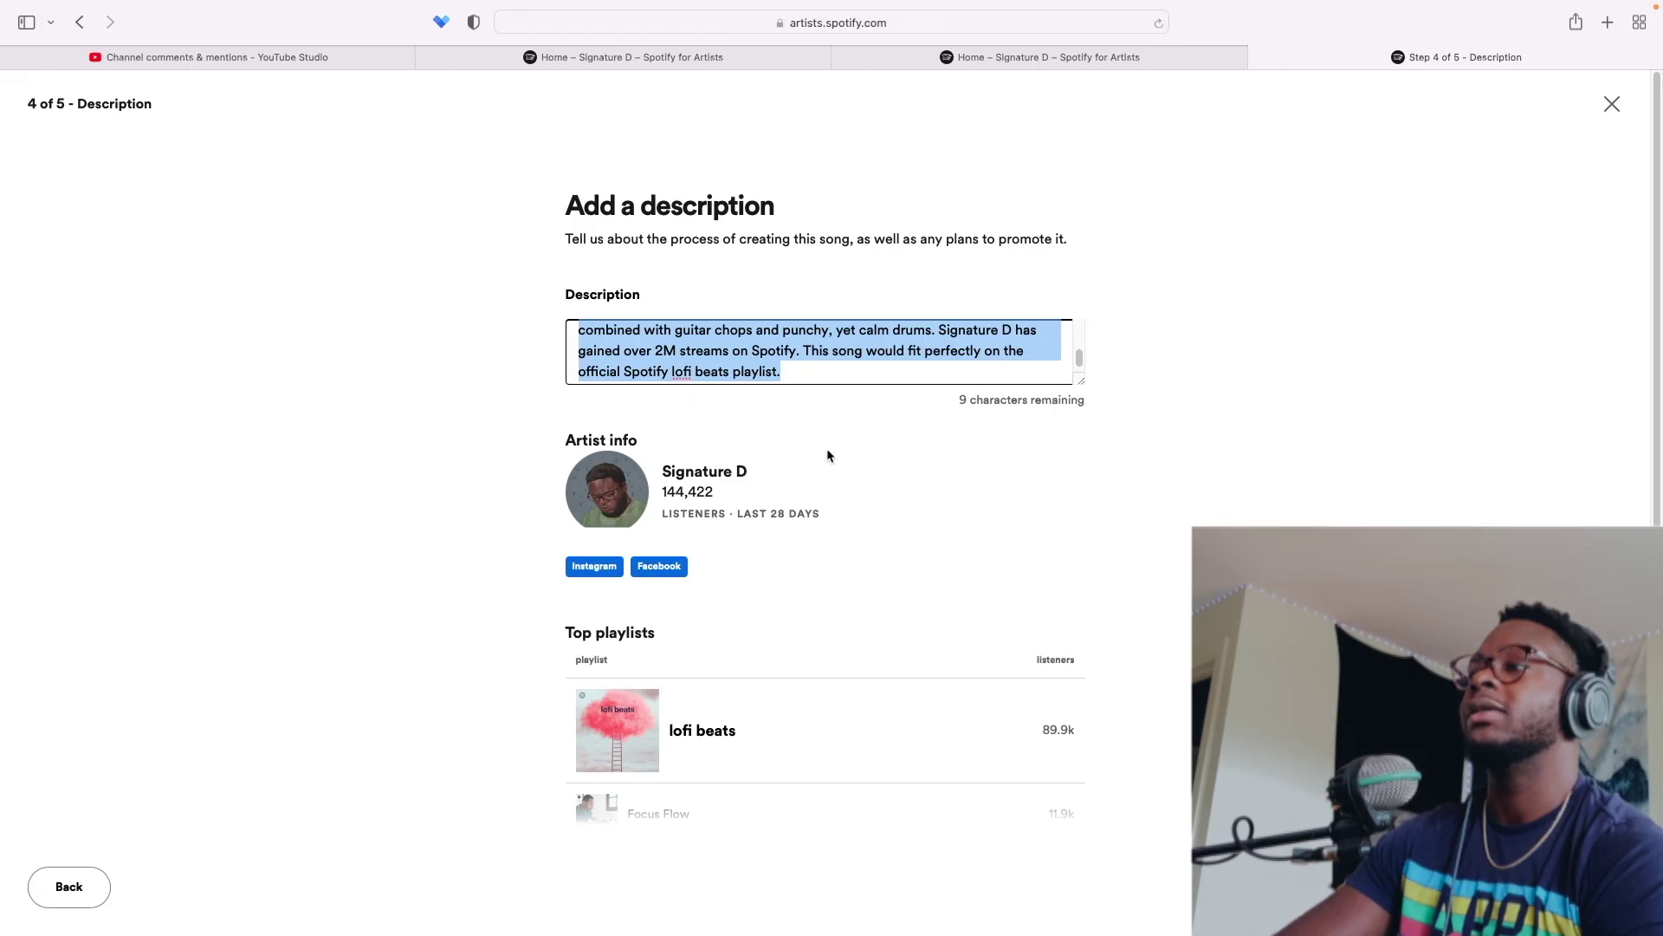
scroll(827, 454, "down", 7)
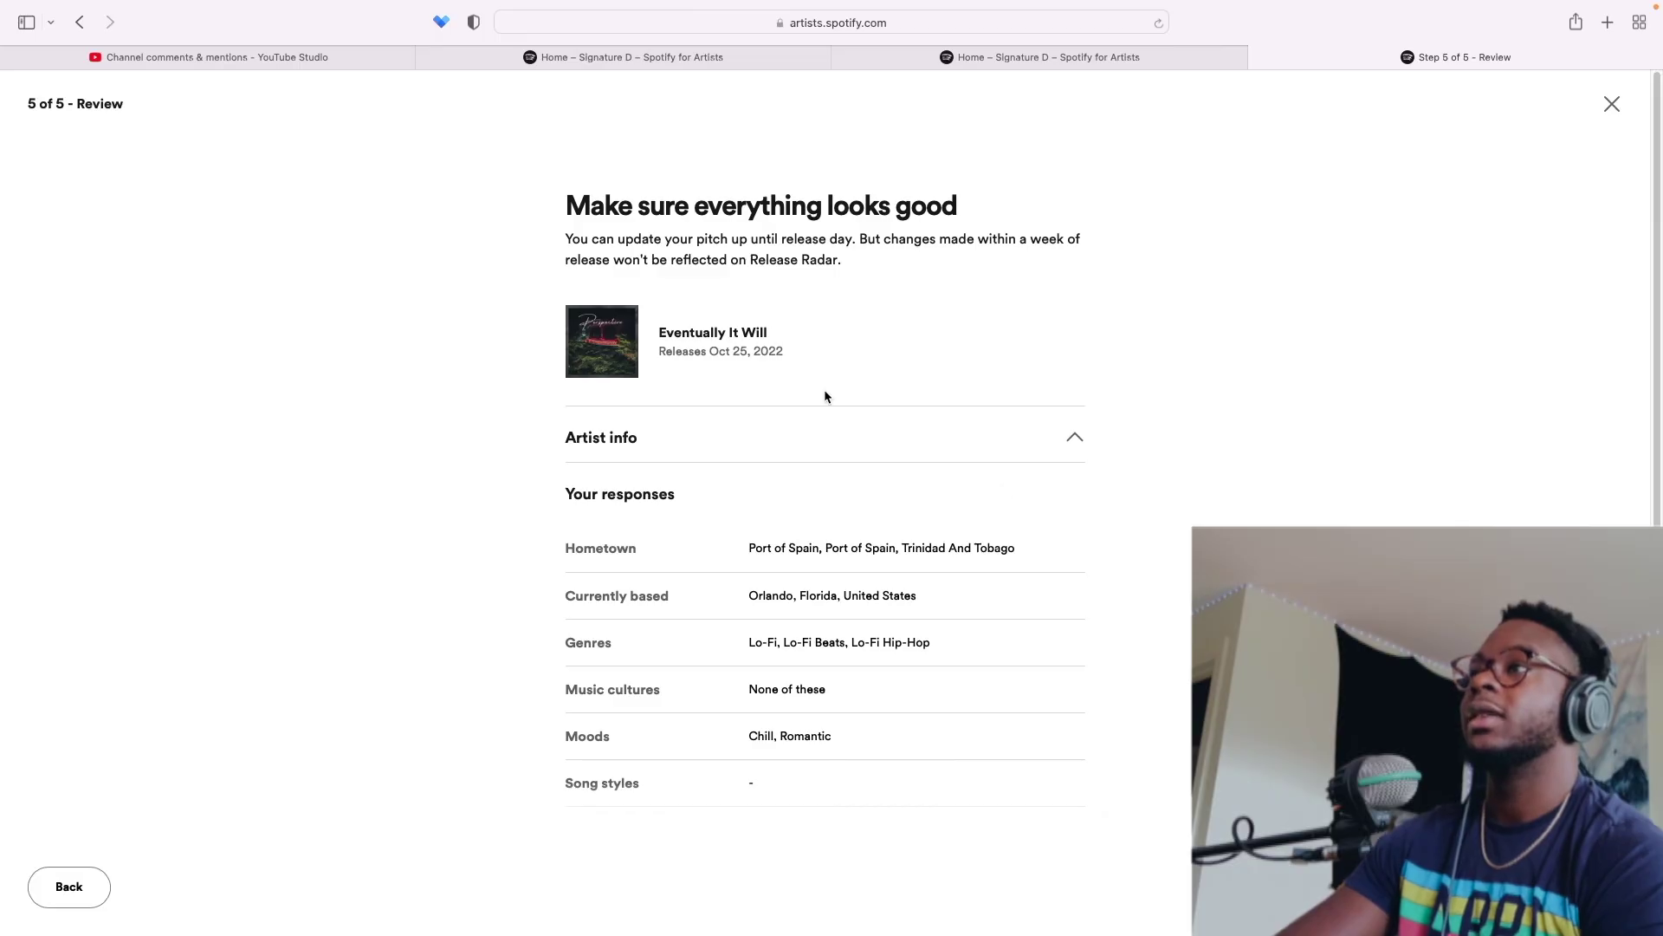
- Submit the 'Eventually It Will' pitch from the Review step and confirm the 'Thanks for your pitch!' screen
mouse_move(1010, 7)
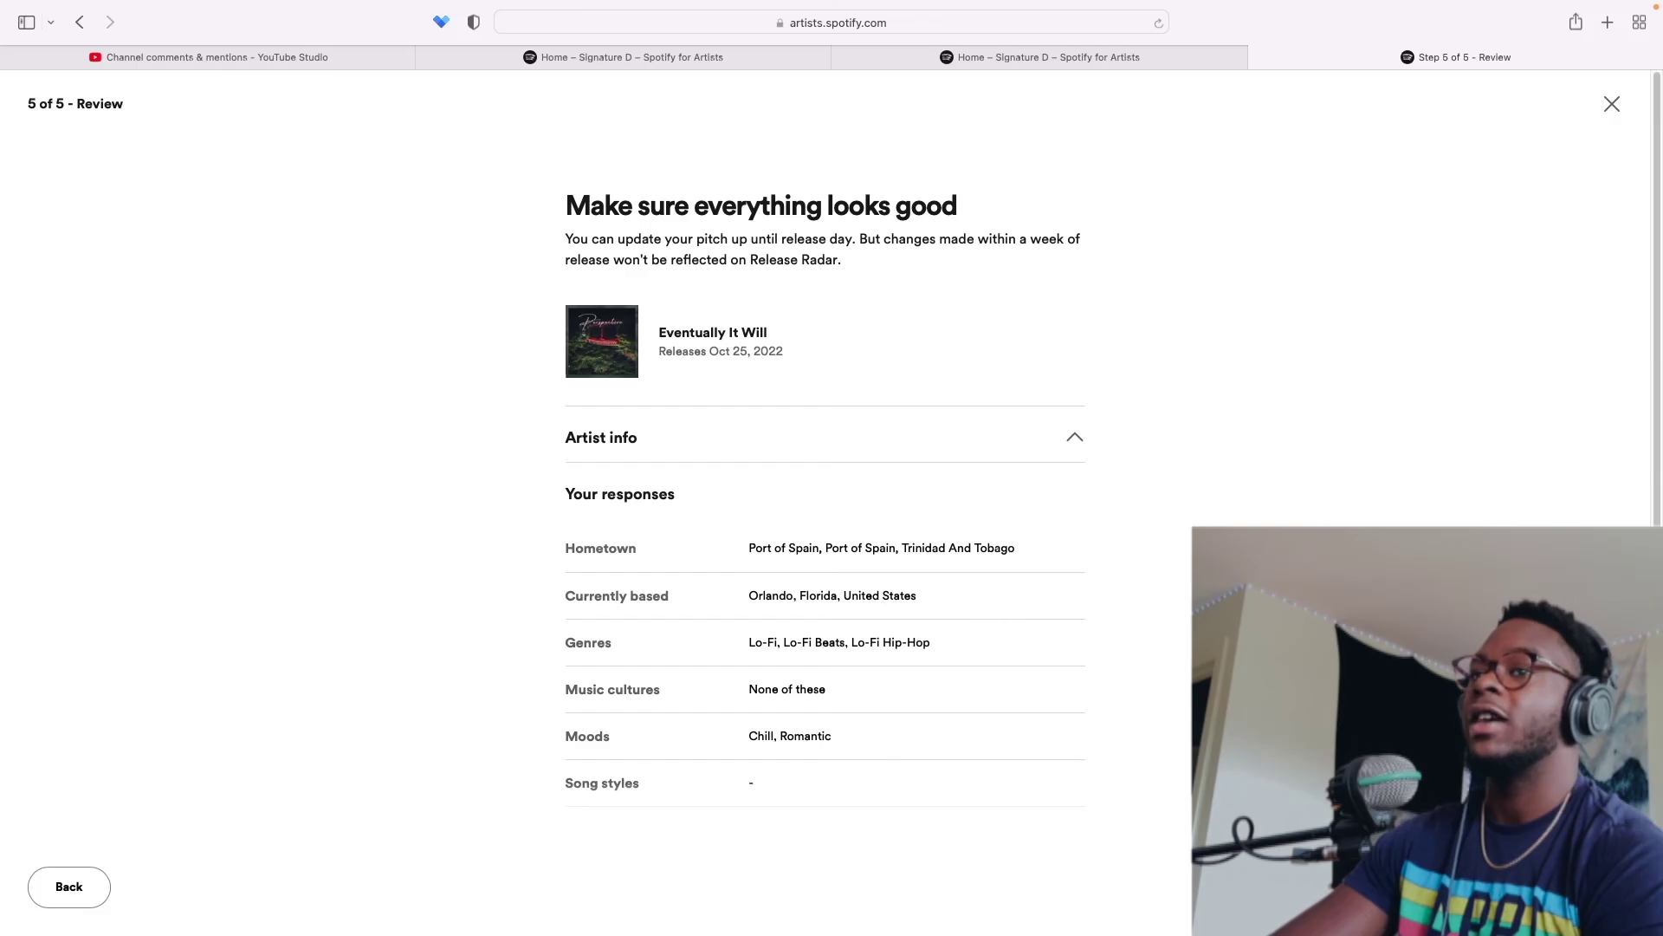
left_click(1594, 887)
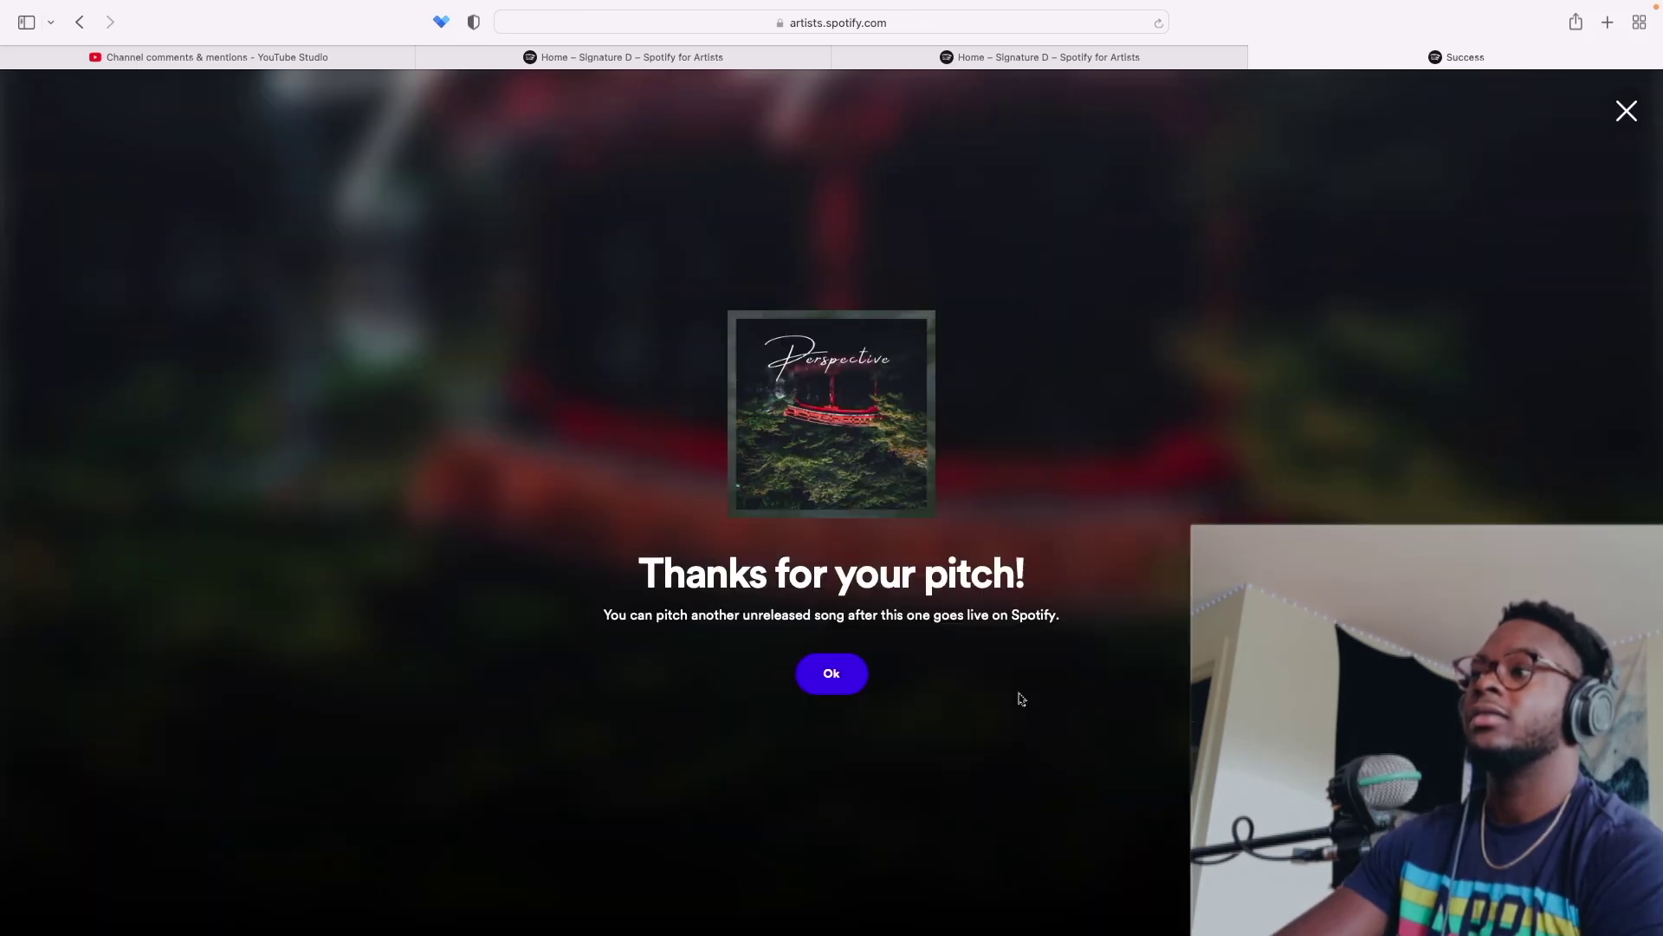
left_click(832, 671)
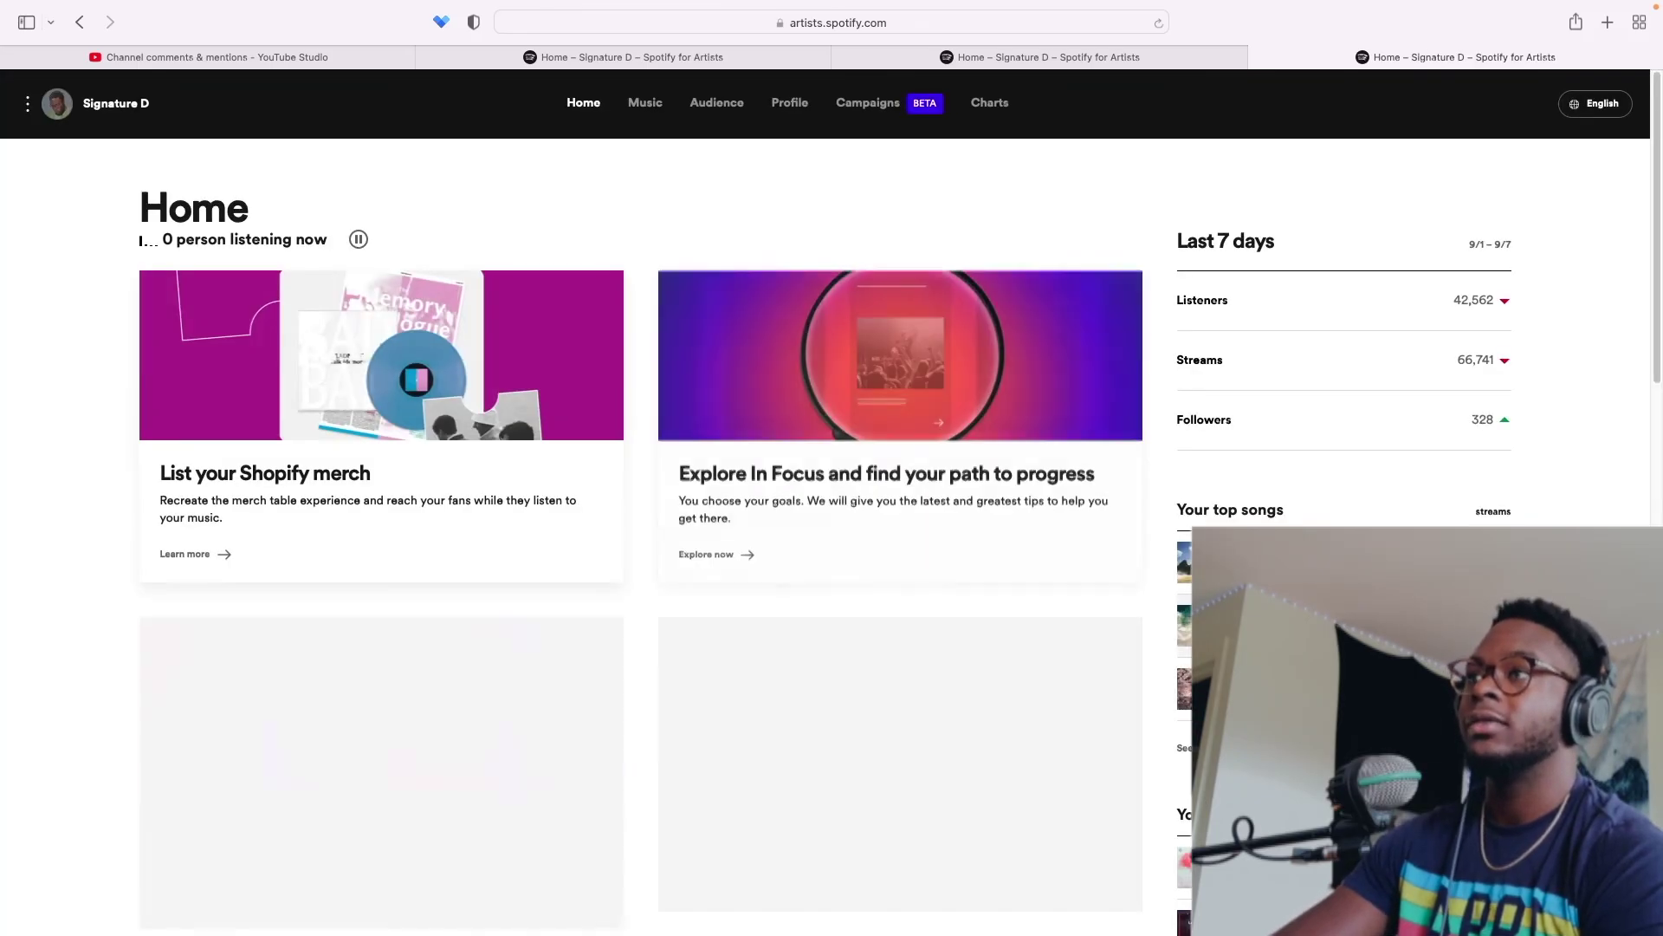